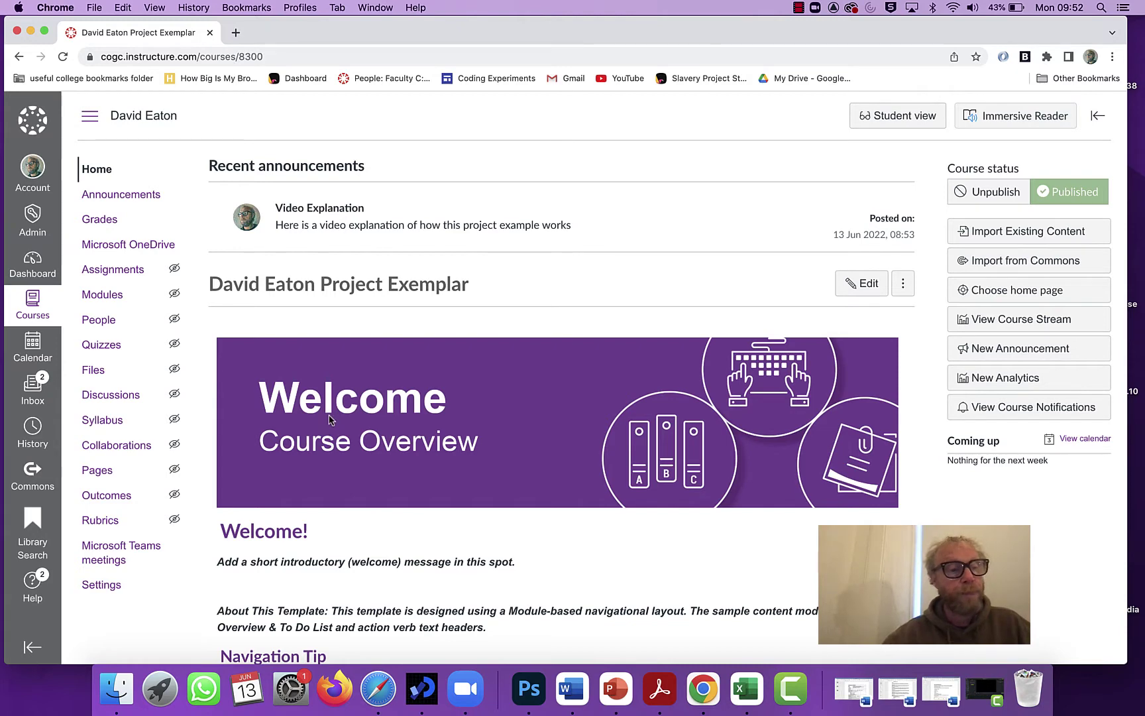
# - Open the course's Modules page and examine its welcome, activities and resources modules
pyautogui.click(116, 298)
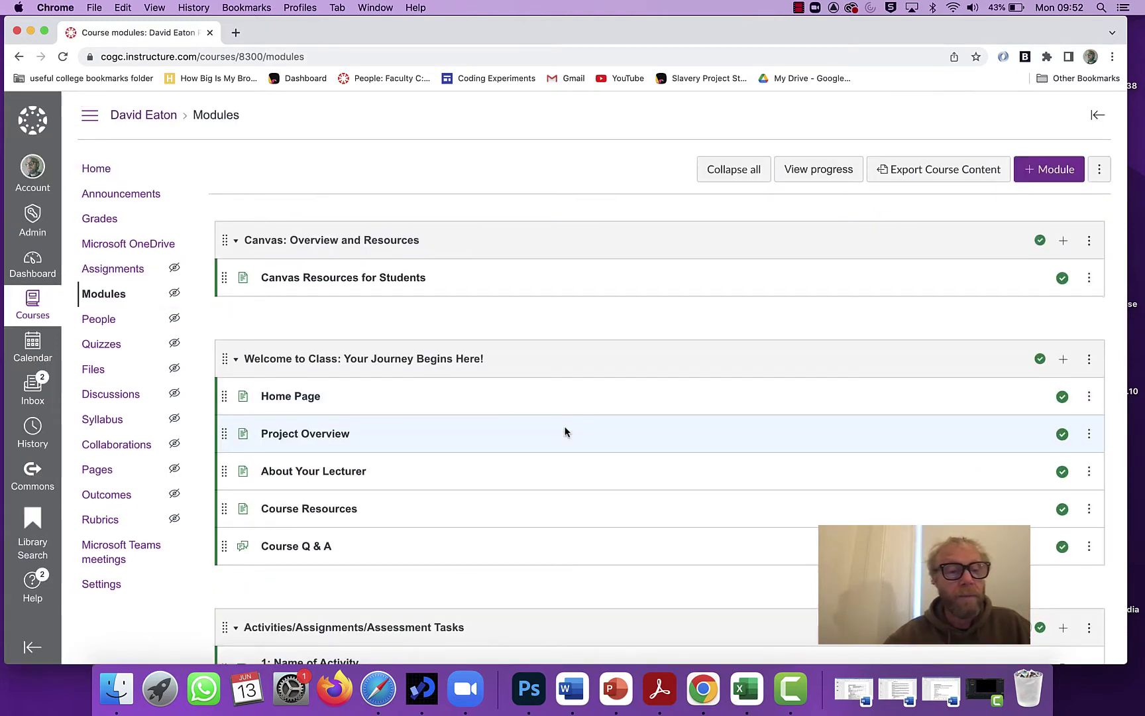
pyautogui.scroll(-4, 565, 431)
pyautogui.scroll(-10, 565, 431)
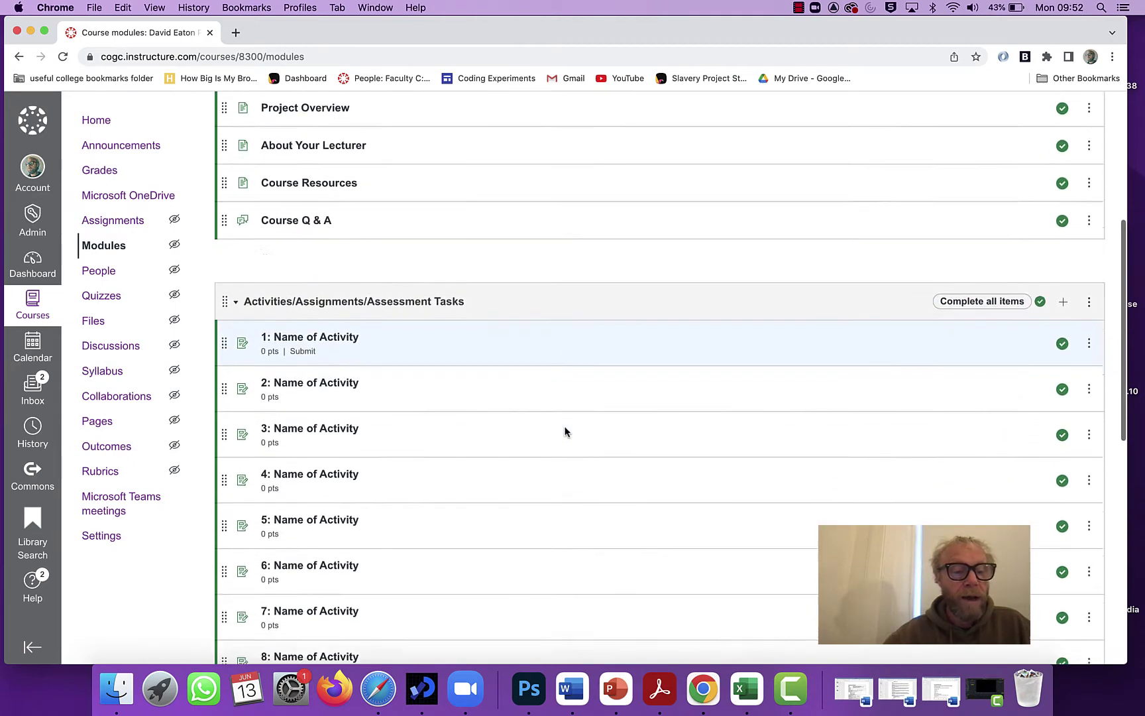
pyautogui.scroll(-7, 565, 431)
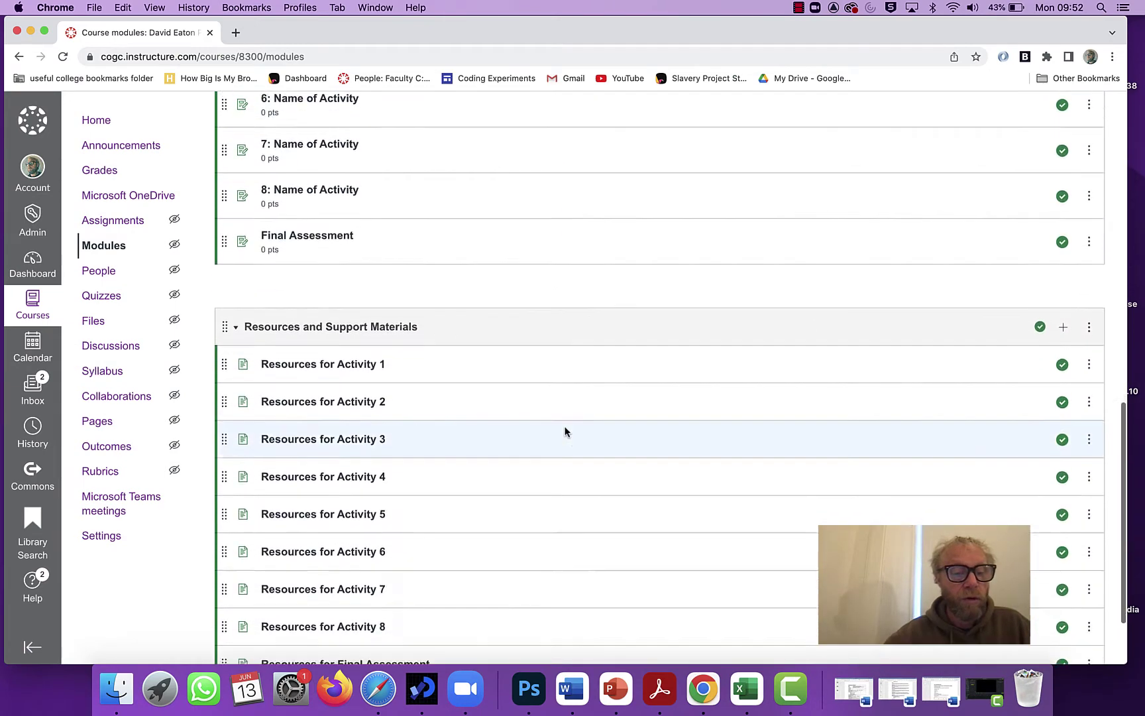
pyautogui.scroll(20, 565, 431)
pyautogui.scroll(2, 565, 431)
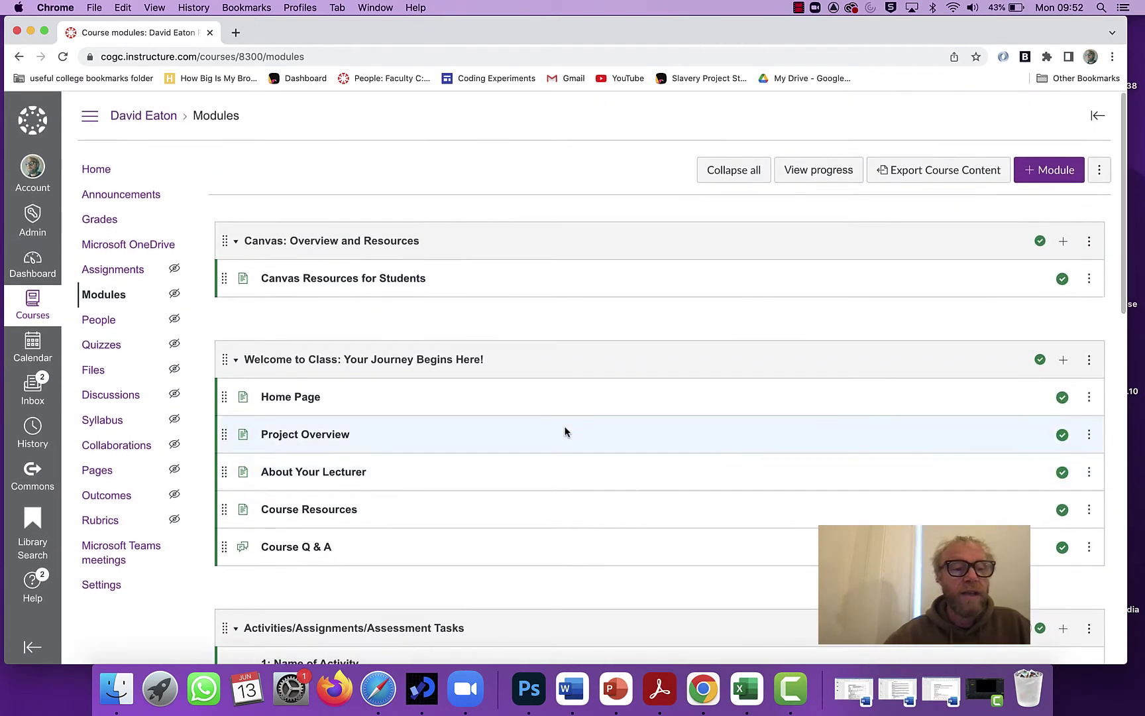
pyautogui.scroll(-4, 564, 431)
pyautogui.scroll(-3, 564, 431)
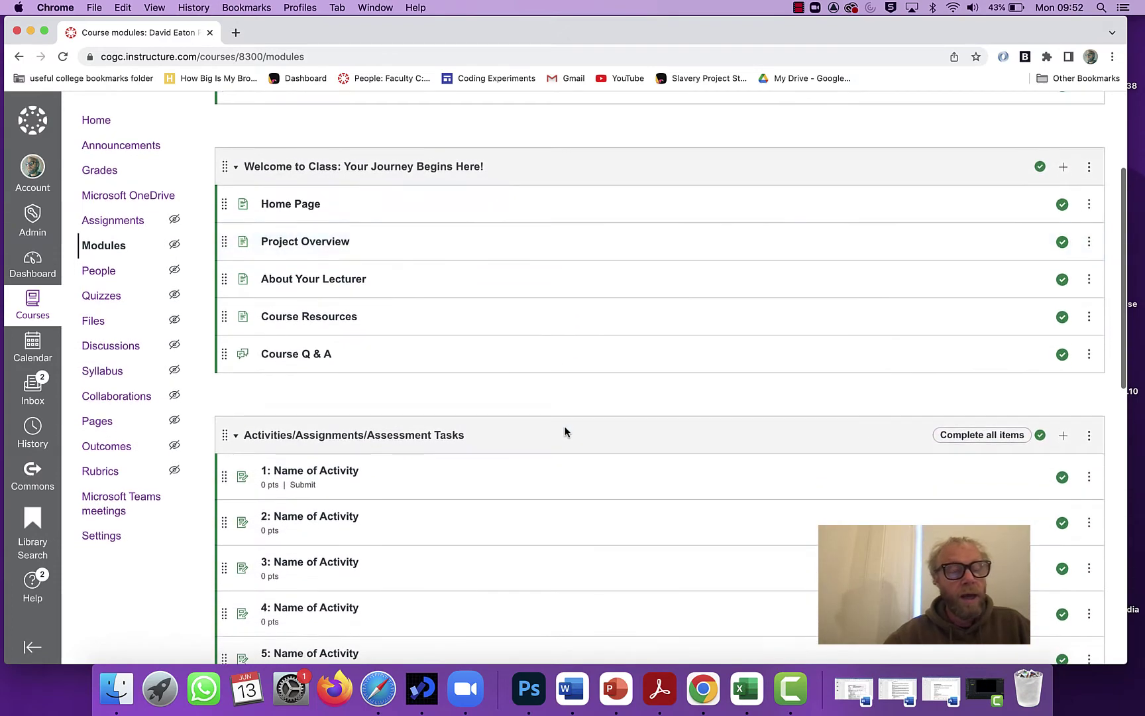
pyautogui.scroll(-3, 564, 431)
pyautogui.scroll(-6, 565, 430)
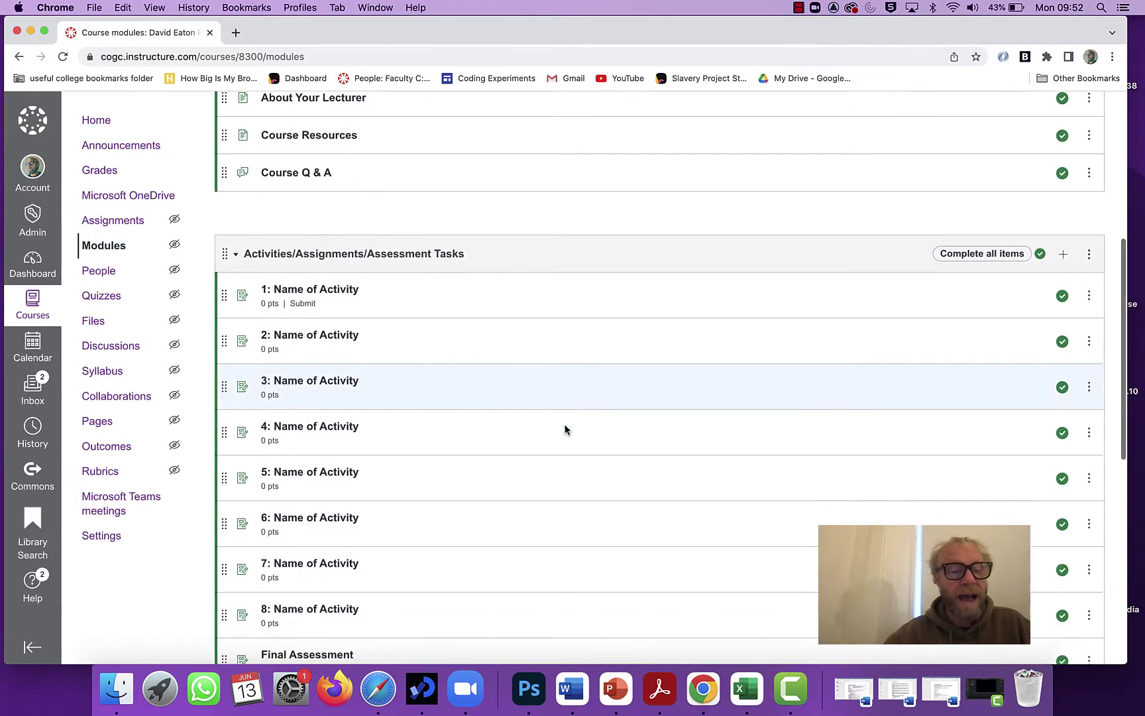
pyautogui.scroll(10, 565, 429)
pyautogui.scroll(5, 564, 429)
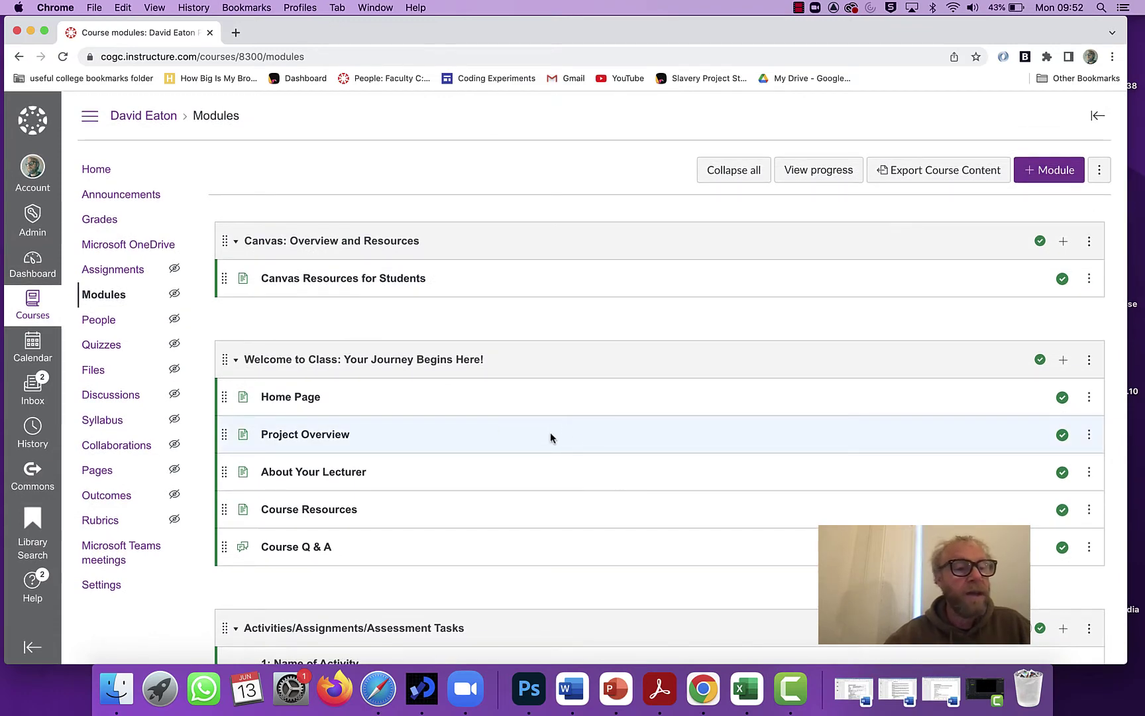
# - Return to the course home page and look over its announcement, welcome banner, introductory text and page-link buttons
pyautogui.click(101, 171)
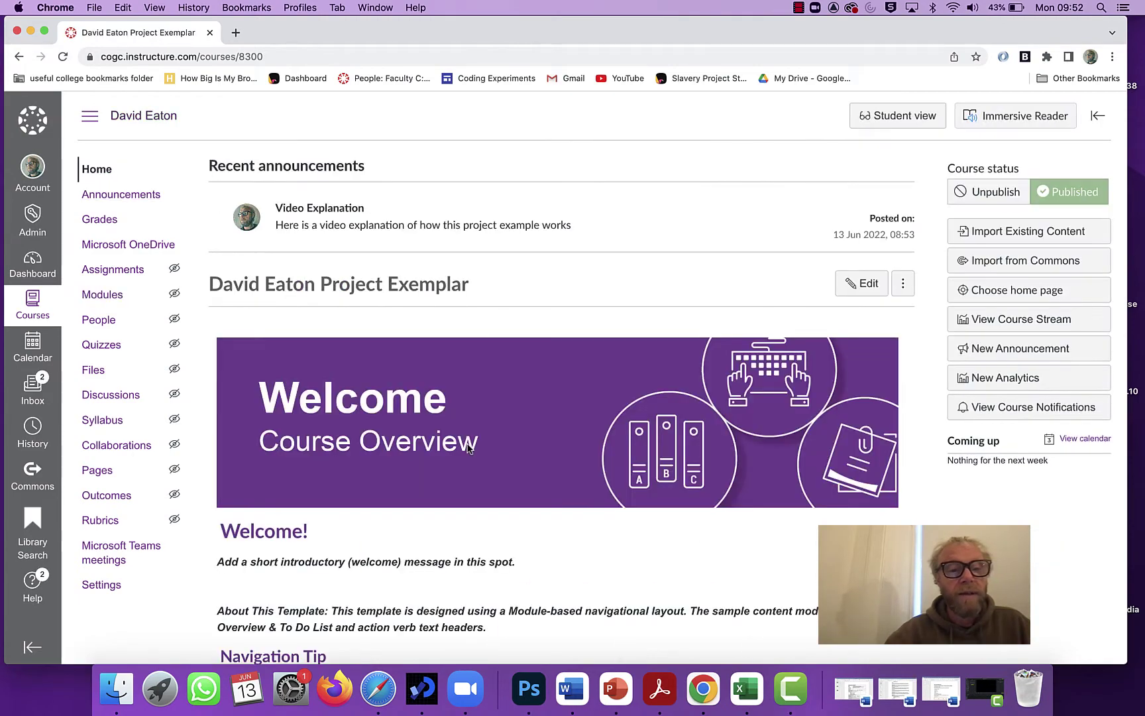
pyautogui.scroll(-5, 467, 449)
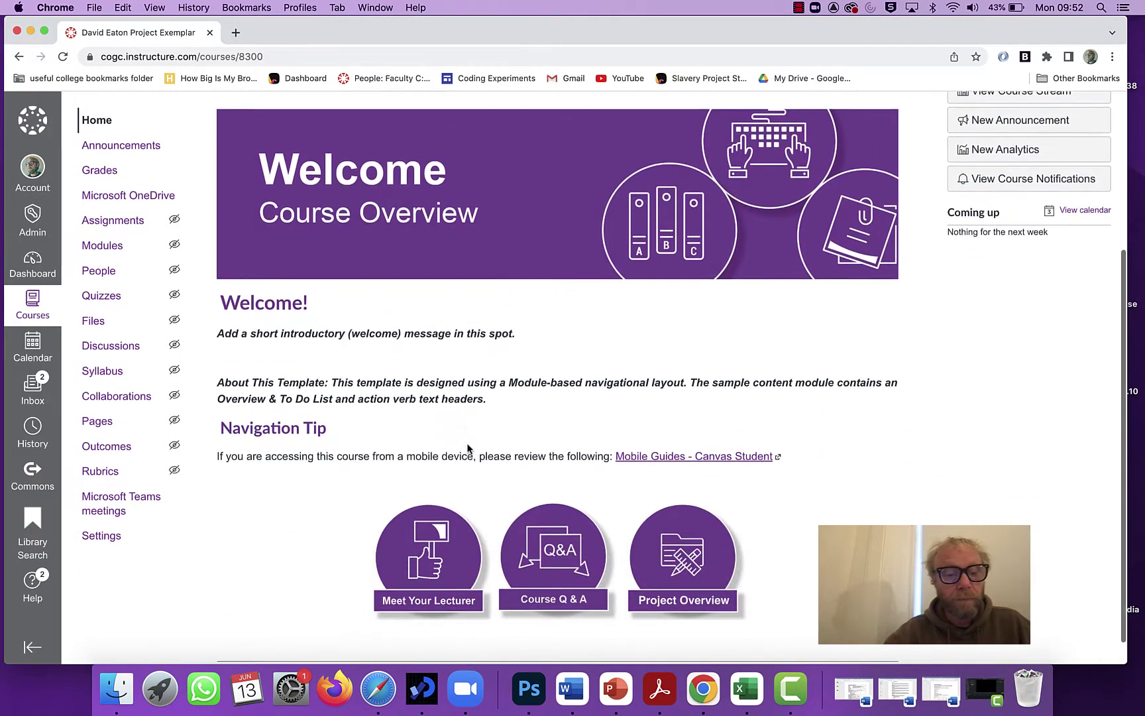
pyautogui.scroll(5, 467, 449)
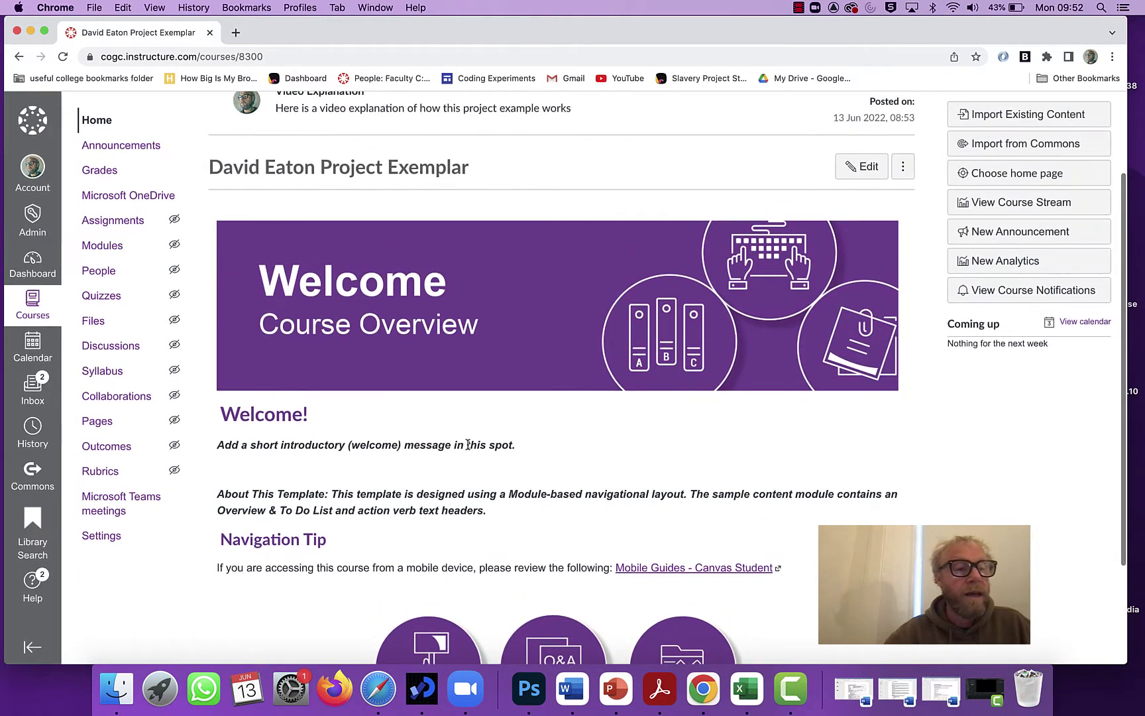
pyautogui.scroll(3, 468, 445)
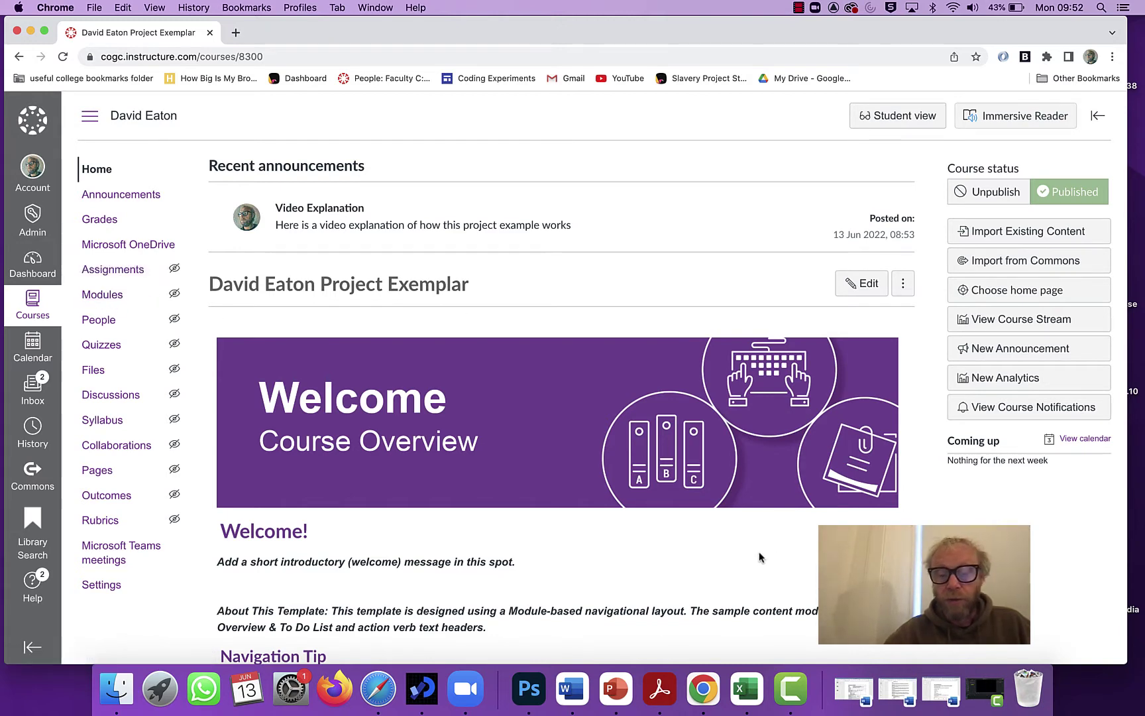
pyautogui.scroll(-5, 738, 530)
pyautogui.scroll(5, 742, 535)
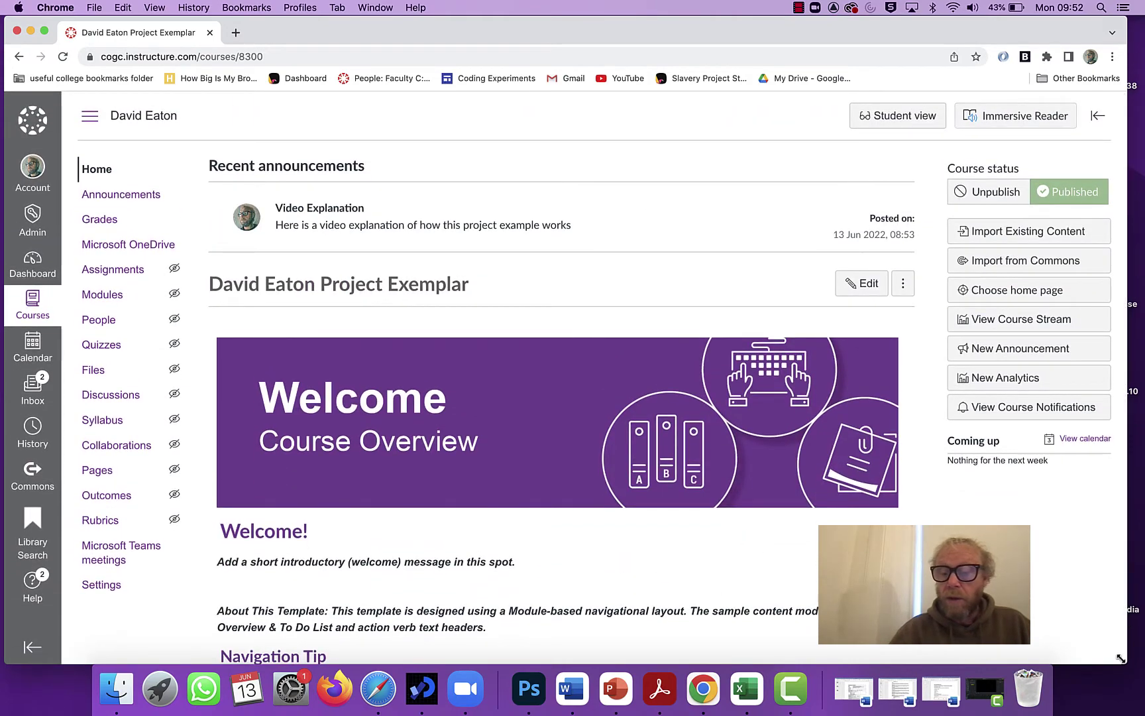
# - Widen the browser window and examine the course home page in student view, including its reduced navigation and linked buttons
pyautogui.moveTo(1124, 662)
pyautogui.mouseDown()
pyautogui.moveTo(1002, 590)
pyautogui.moveTo(1144, 662)
pyautogui.mouseUp()
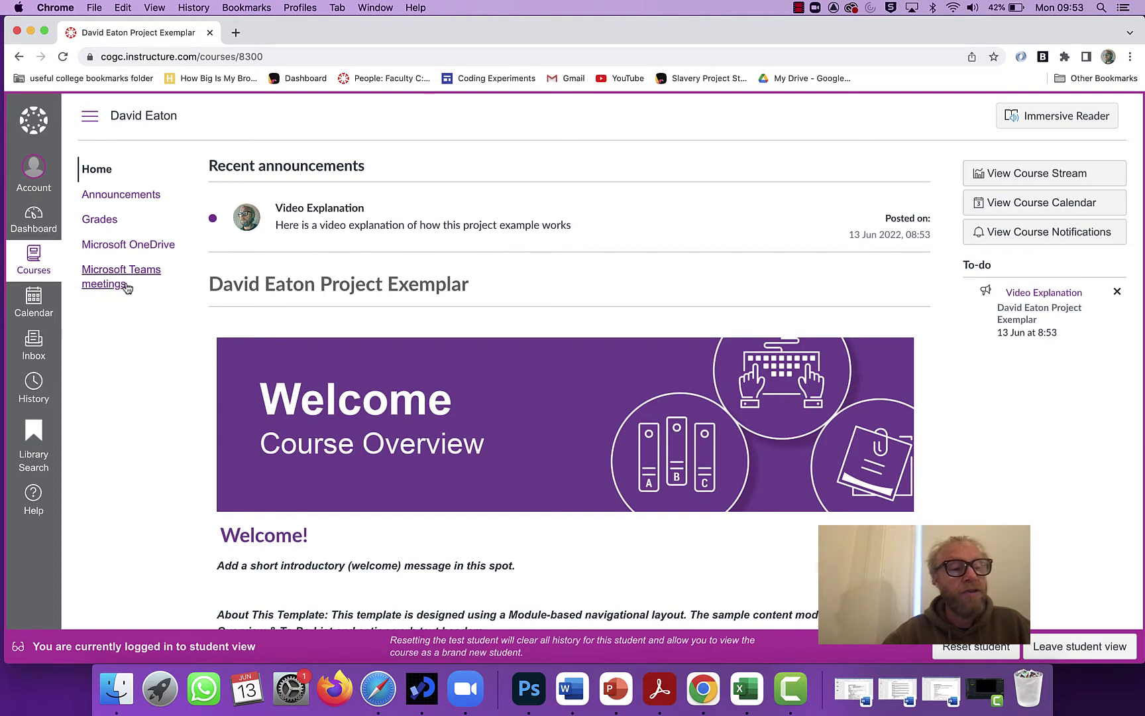
pyautogui.scroll(-1, 498, 395)
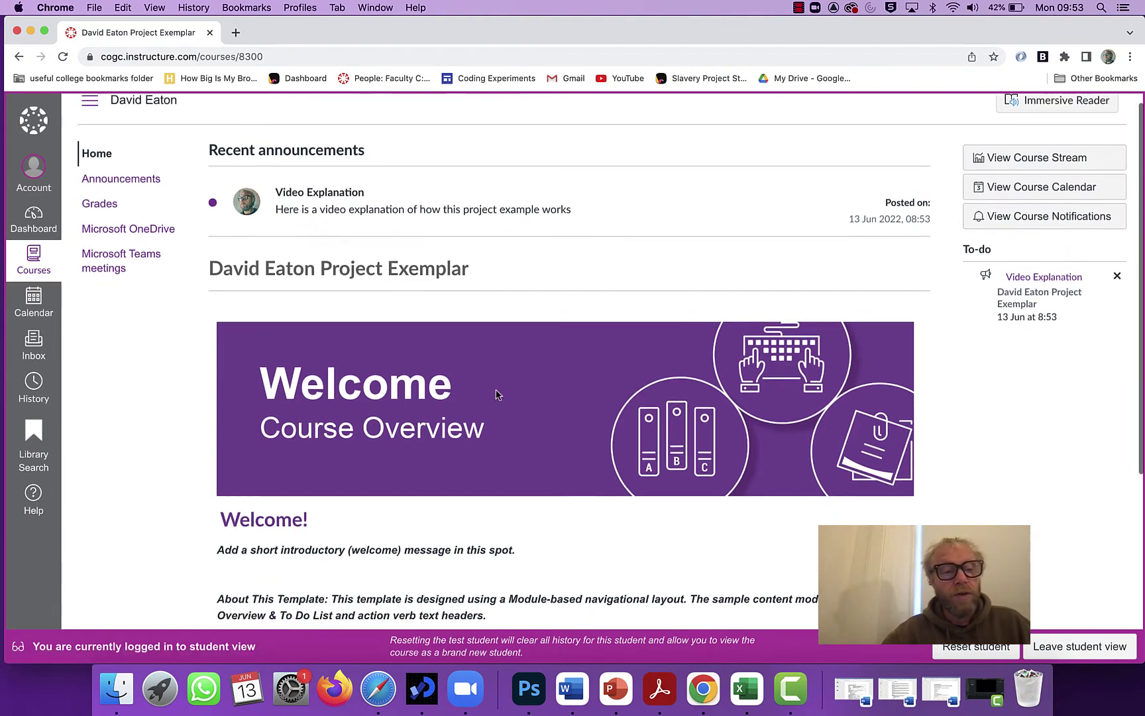
pyautogui.scroll(-5, 498, 395)
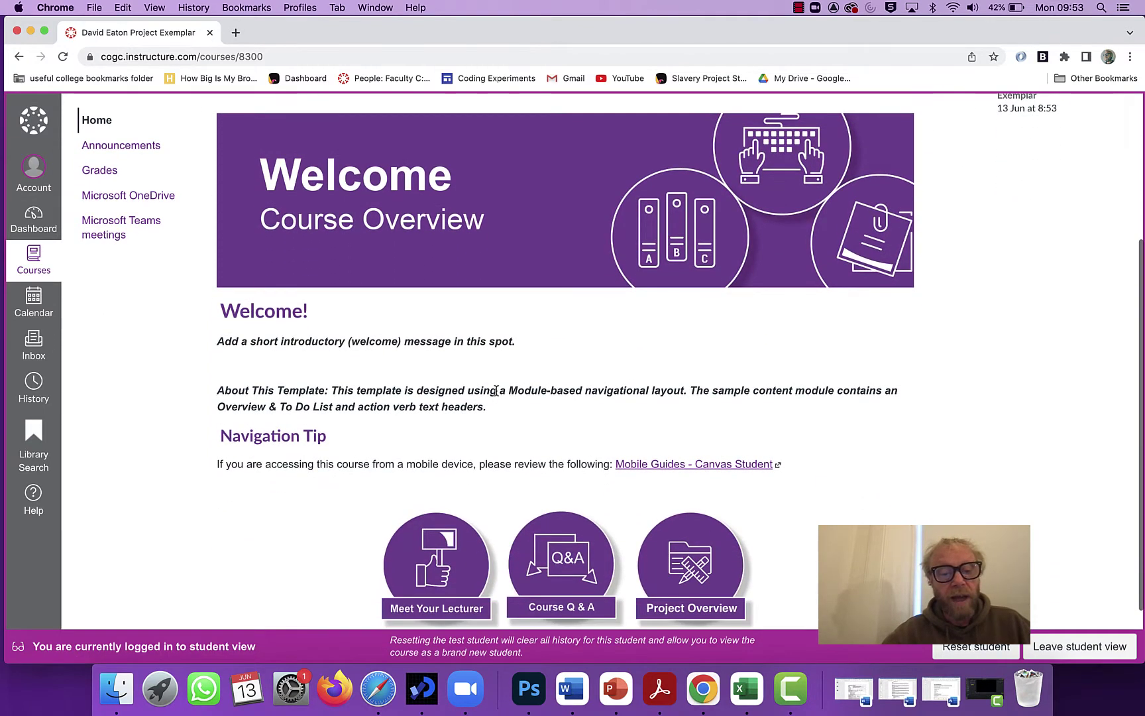
pyautogui.scroll(-2, 496, 391)
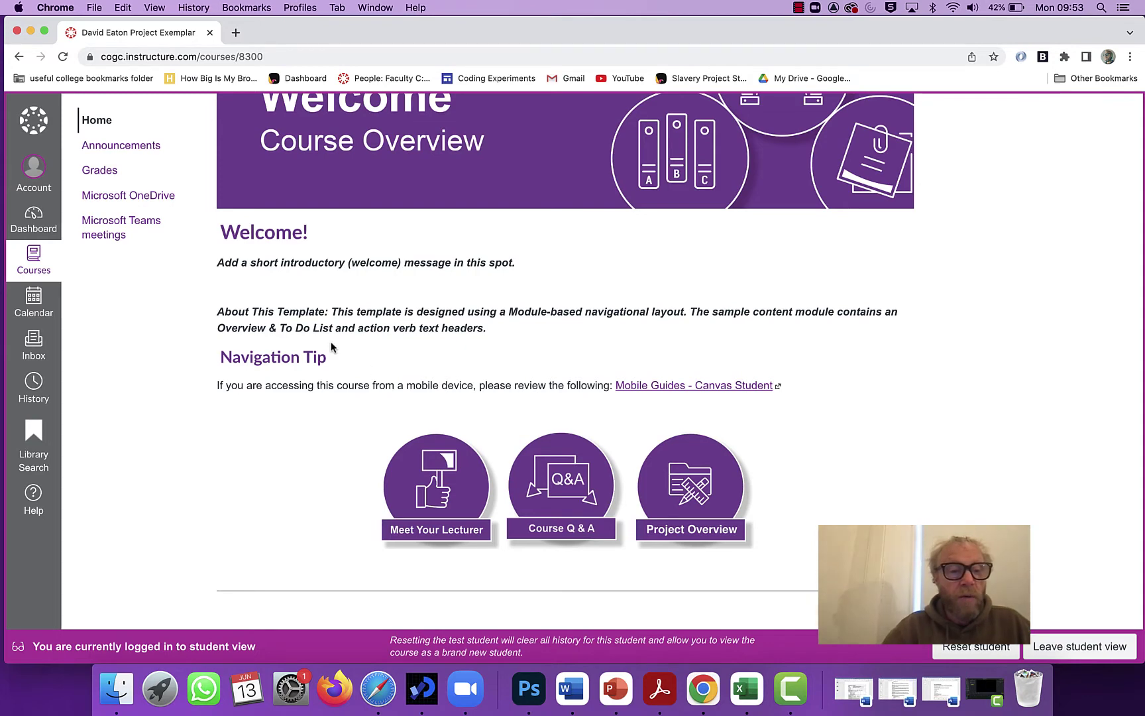
pyautogui.scroll(5, 331, 340)
pyautogui.scroll(-5, 332, 346)
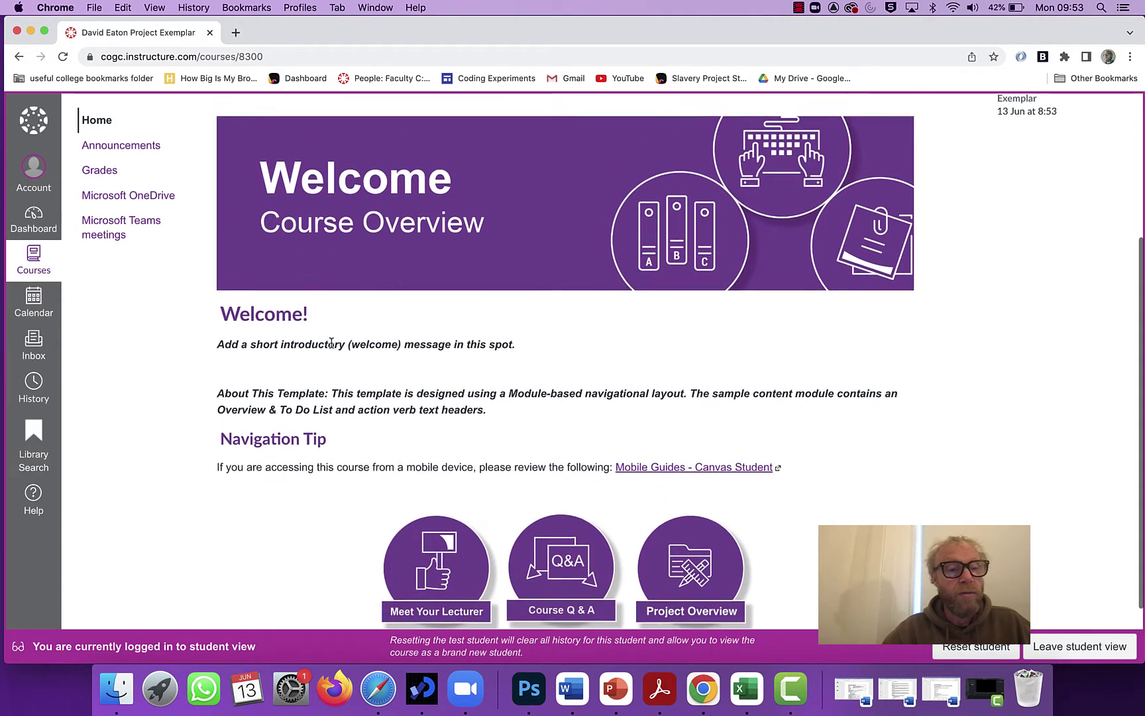
pyautogui.scroll(4, 331, 342)
pyautogui.scroll(-5, 331, 343)
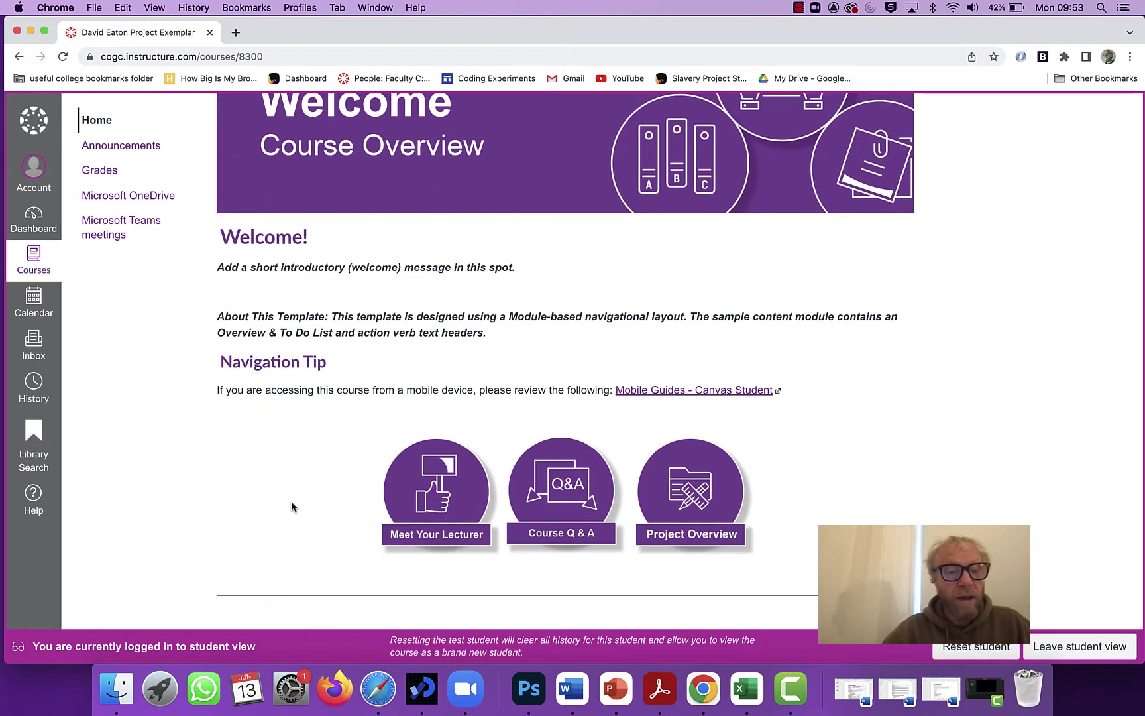
pyautogui.scroll(1, 292, 504)
pyautogui.scroll(-1, 292, 506)
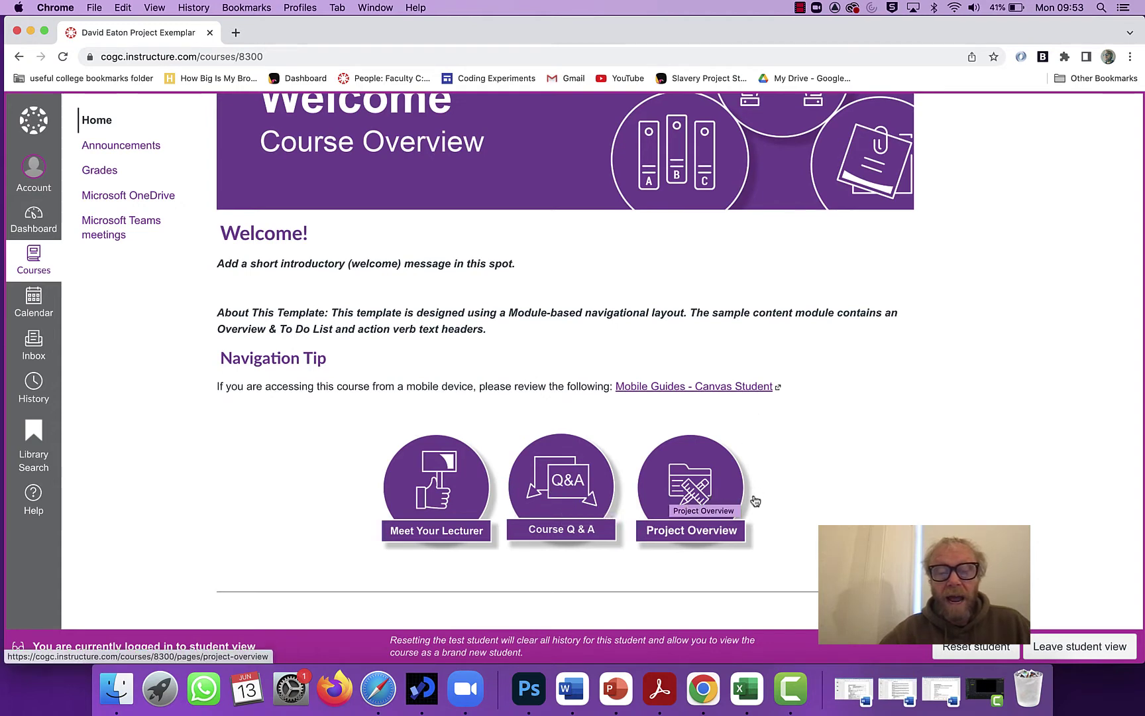
# - Open the Project Overview page from the home page and examine its image tiles for the weekly activities and Final Assessment
pyautogui.click(680, 494)
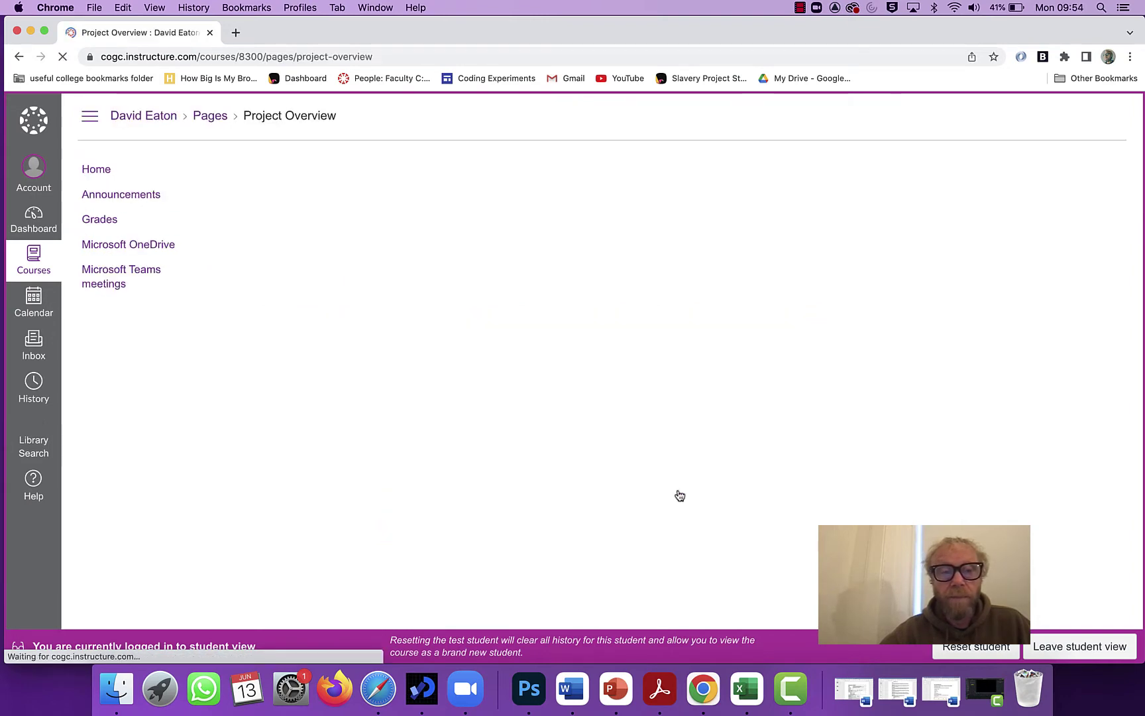
pyautogui.scroll(-3, 677, 488)
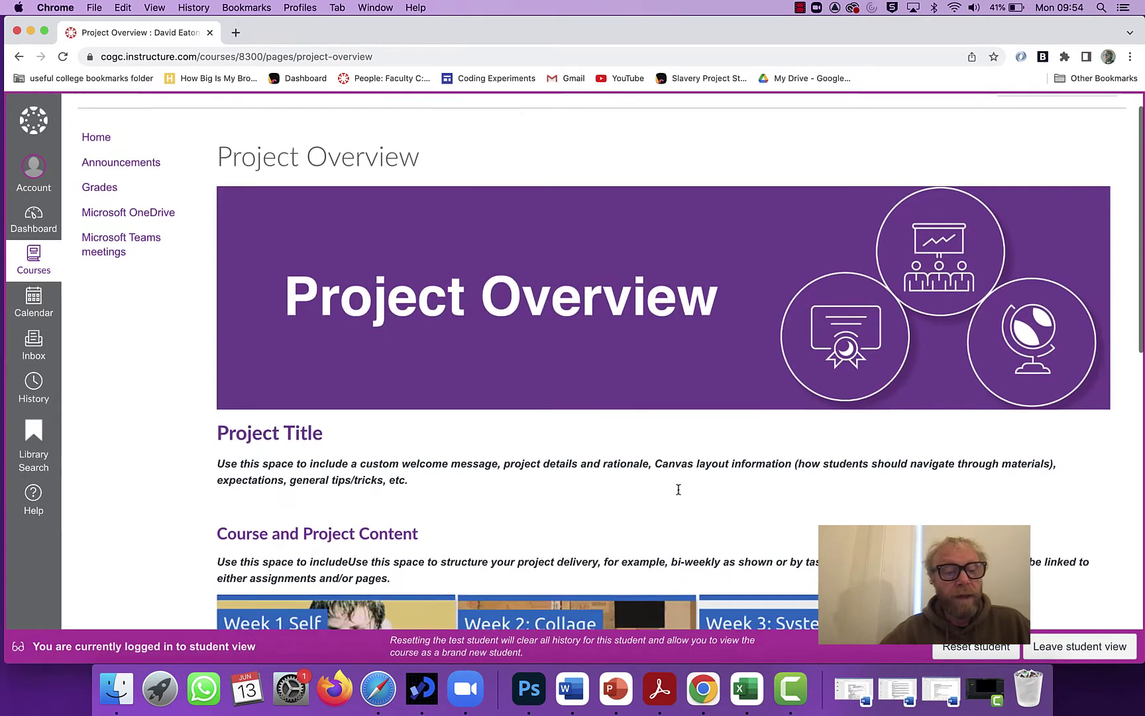
pyautogui.scroll(-6, 678, 489)
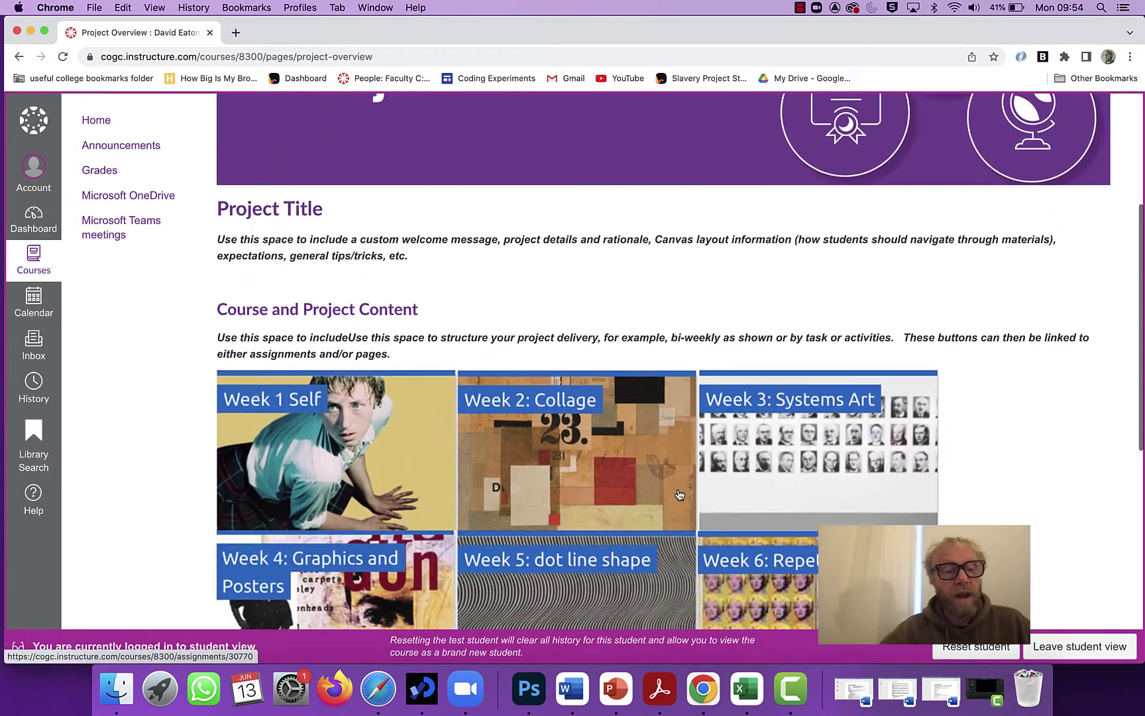
pyautogui.scroll(-5, 679, 493)
pyautogui.scroll(4, 679, 494)
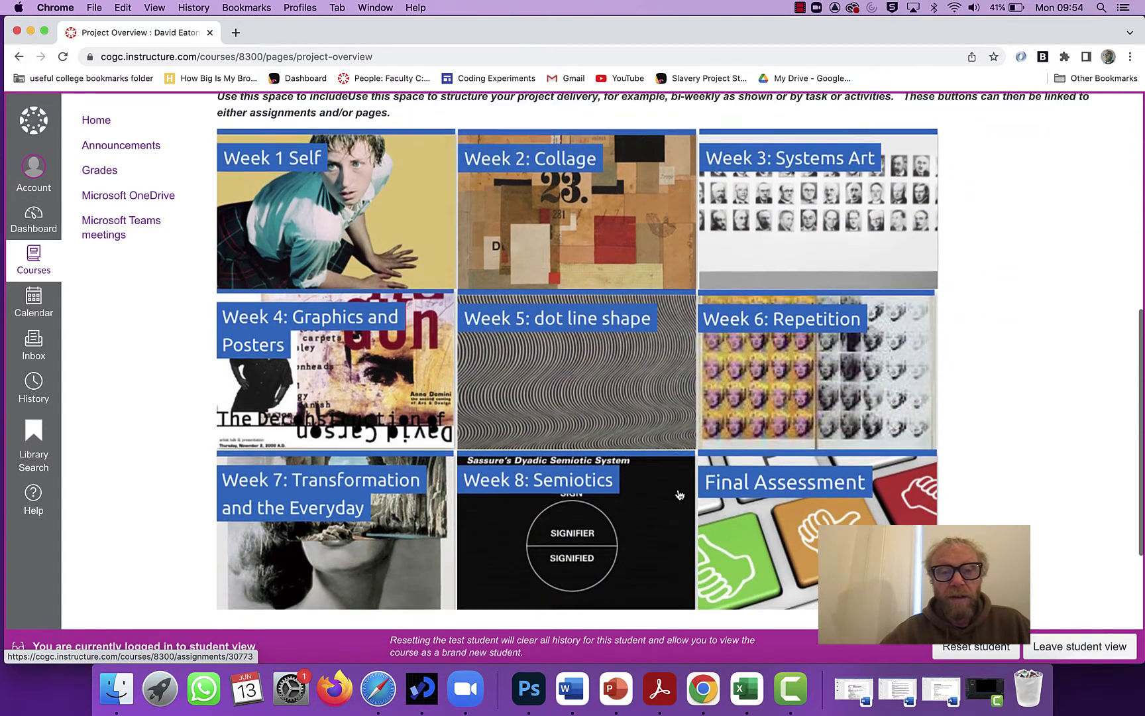
pyautogui.scroll(-3, 679, 494)
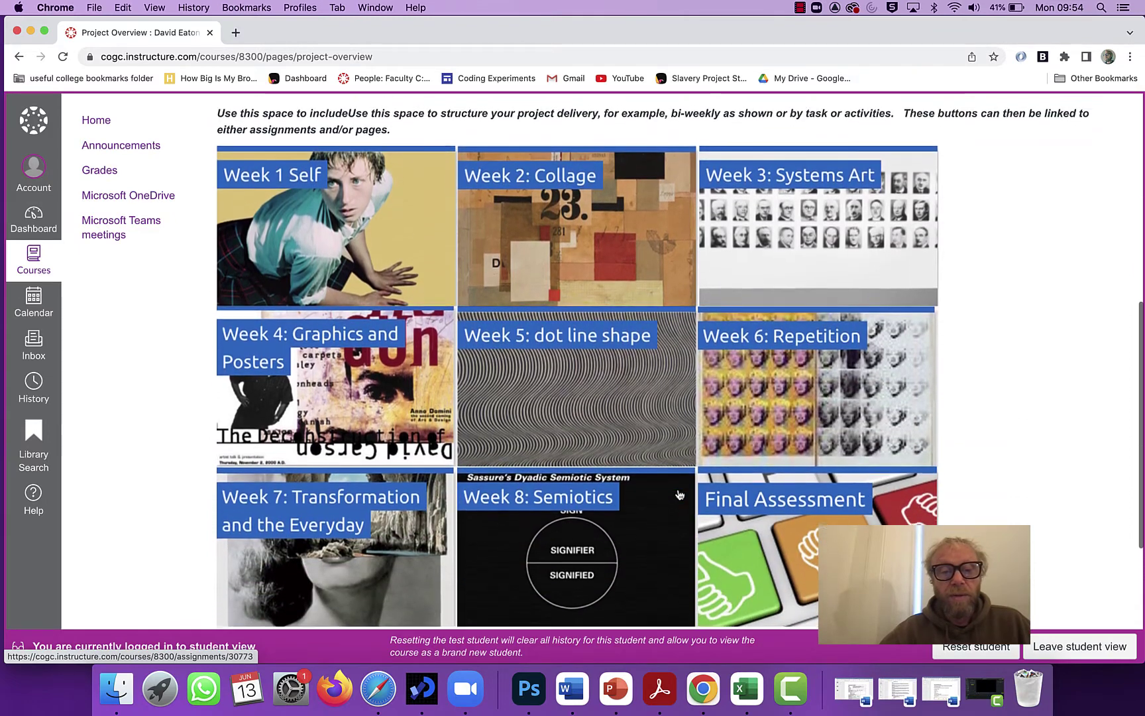
pyautogui.scroll(-1, 679, 494)
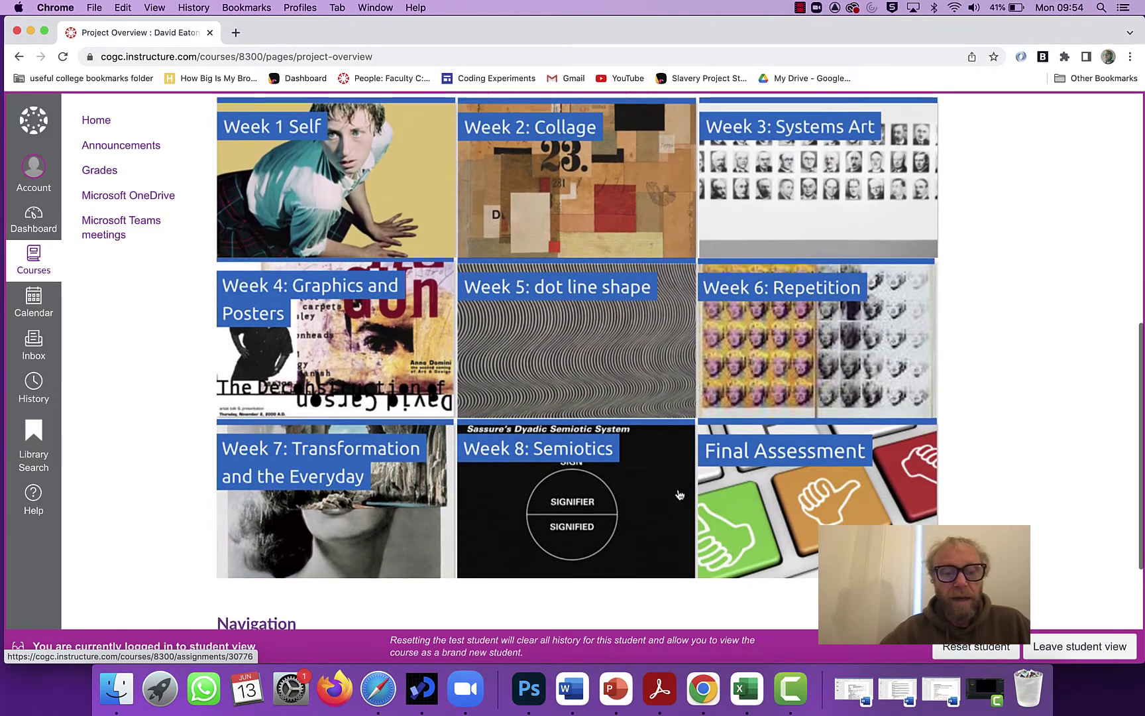
pyautogui.scroll(2, 679, 494)
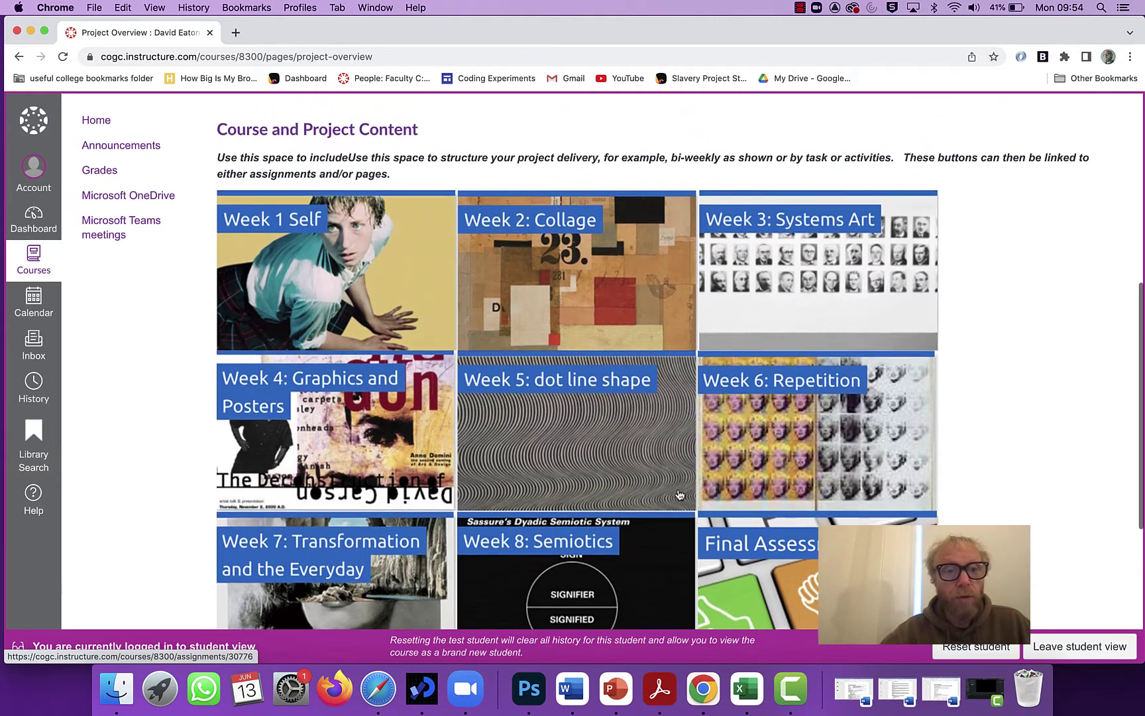
pyautogui.scroll(1, 679, 494)
pyautogui.scroll(-3, 679, 494)
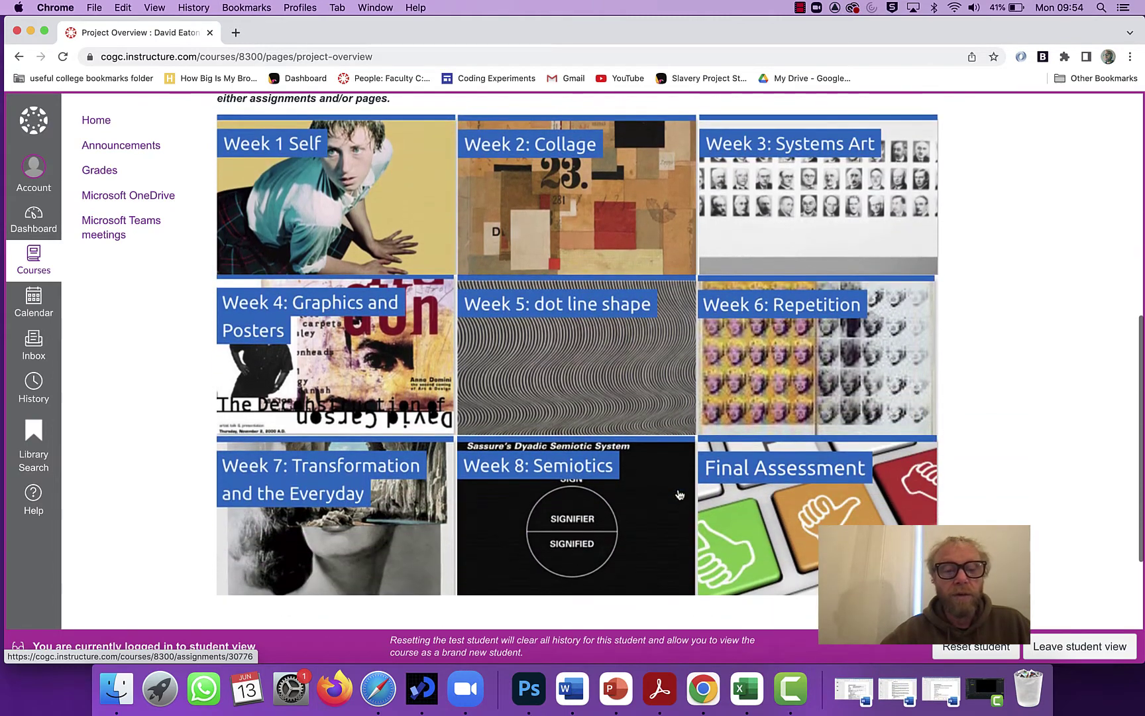
pyautogui.scroll(-2, 679, 493)
pyautogui.scroll(3, 679, 494)
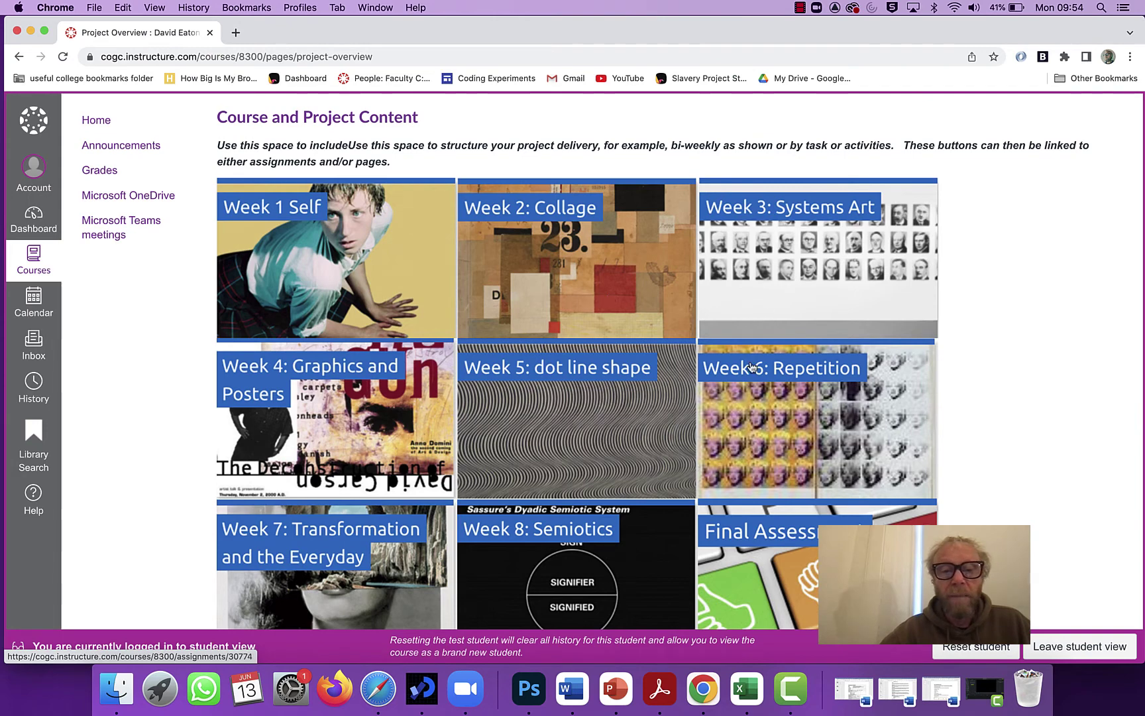
pyautogui.scroll(-3, 752, 368)
pyautogui.scroll(2, 751, 366)
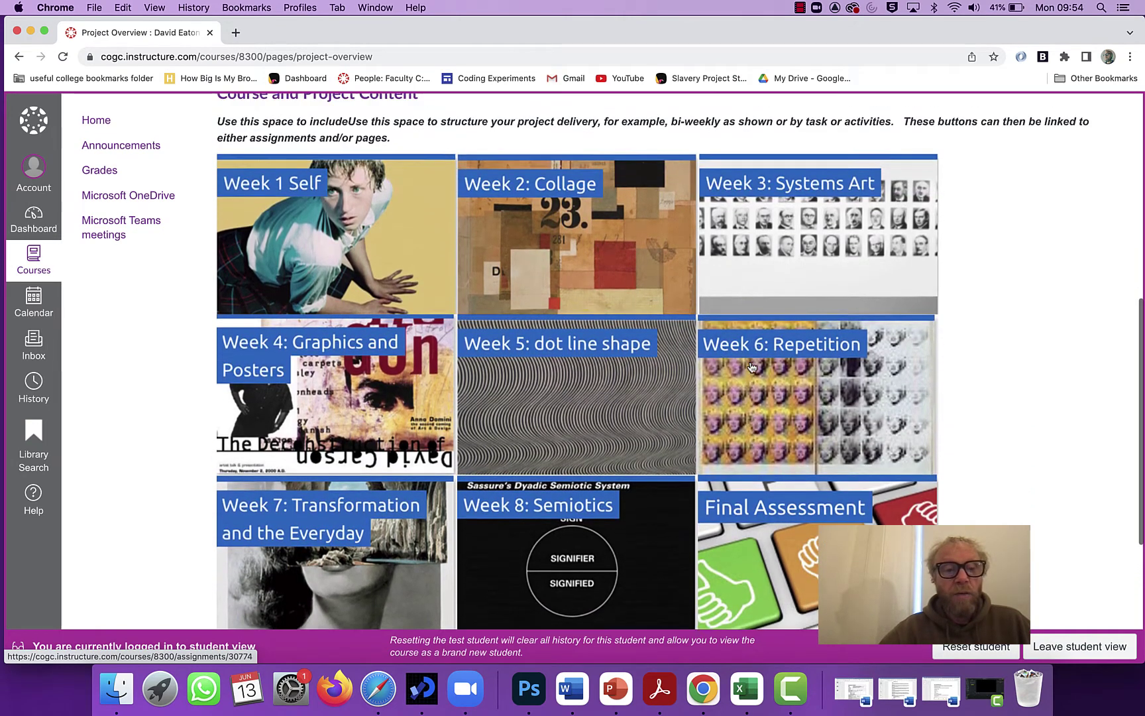
pyautogui.scroll(1, 751, 366)
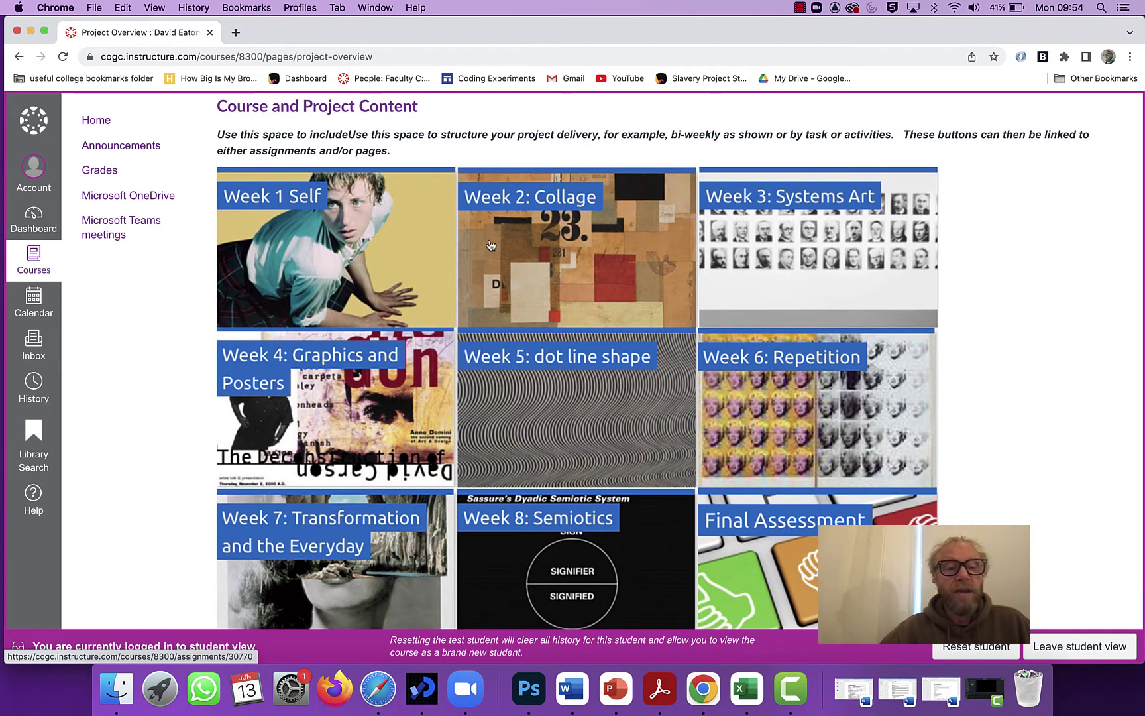
# - Open the Week 1 Self activity and examine its description, resources and navigation sections
pyautogui.click(338, 249)
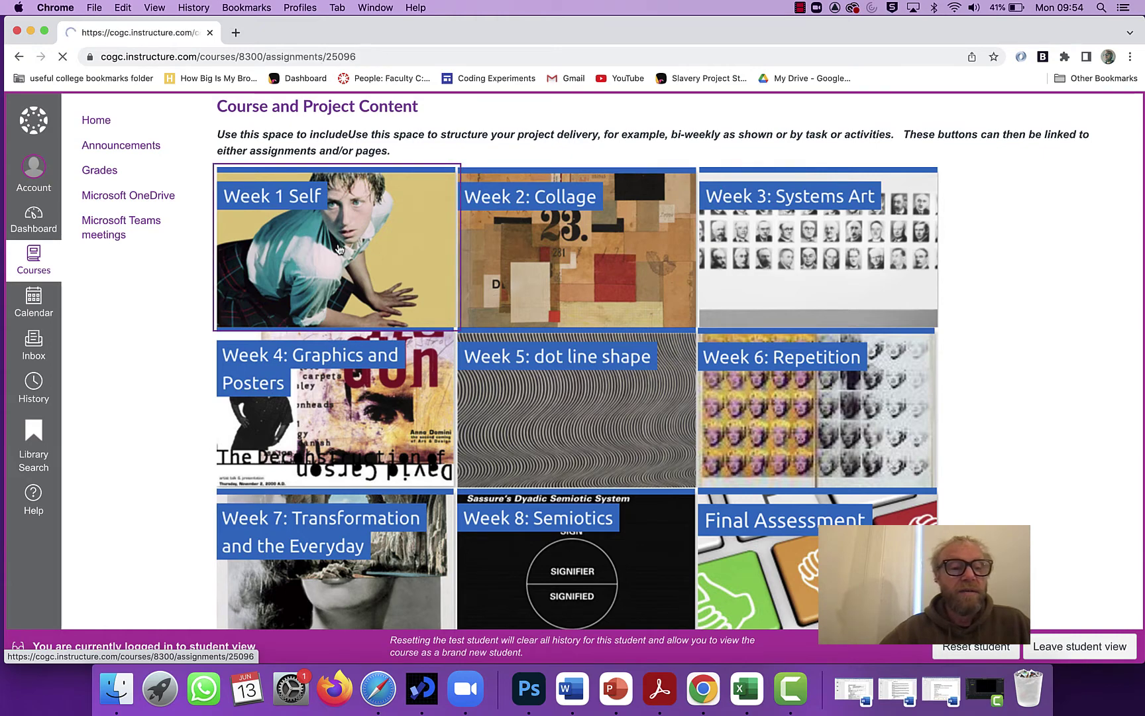
pyautogui.scroll(-5, 416, 329)
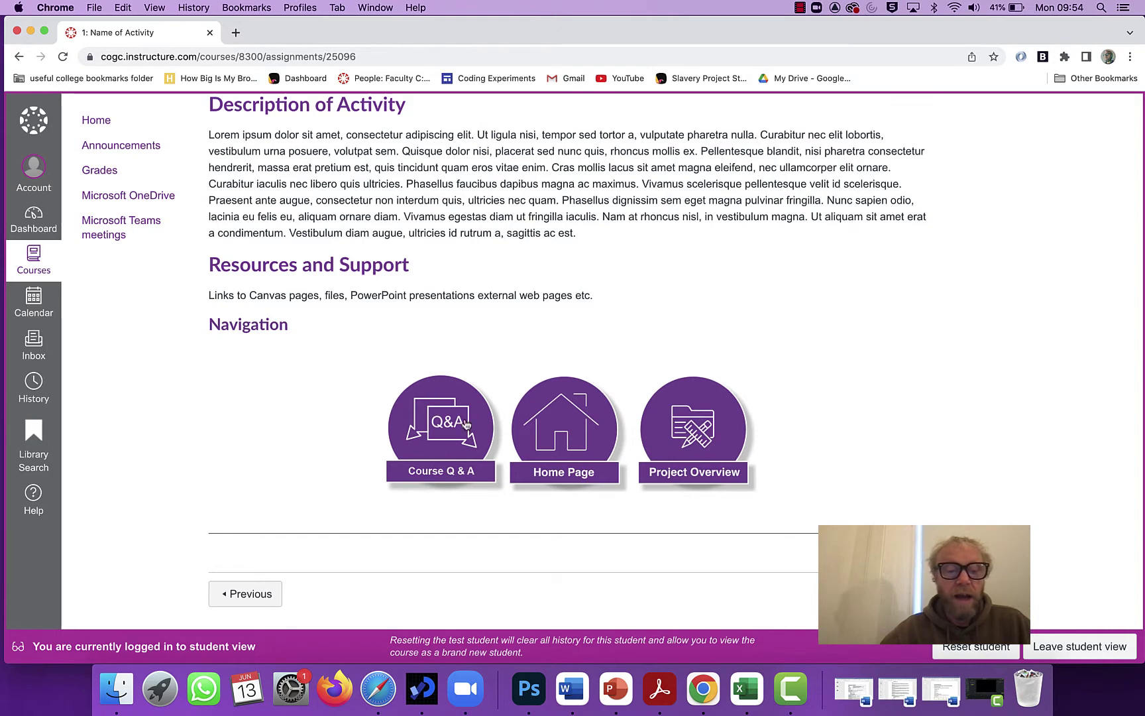
# - Return to the Project Overview from the activity page and open the Week 2: Collage activity
pyautogui.click(686, 432)
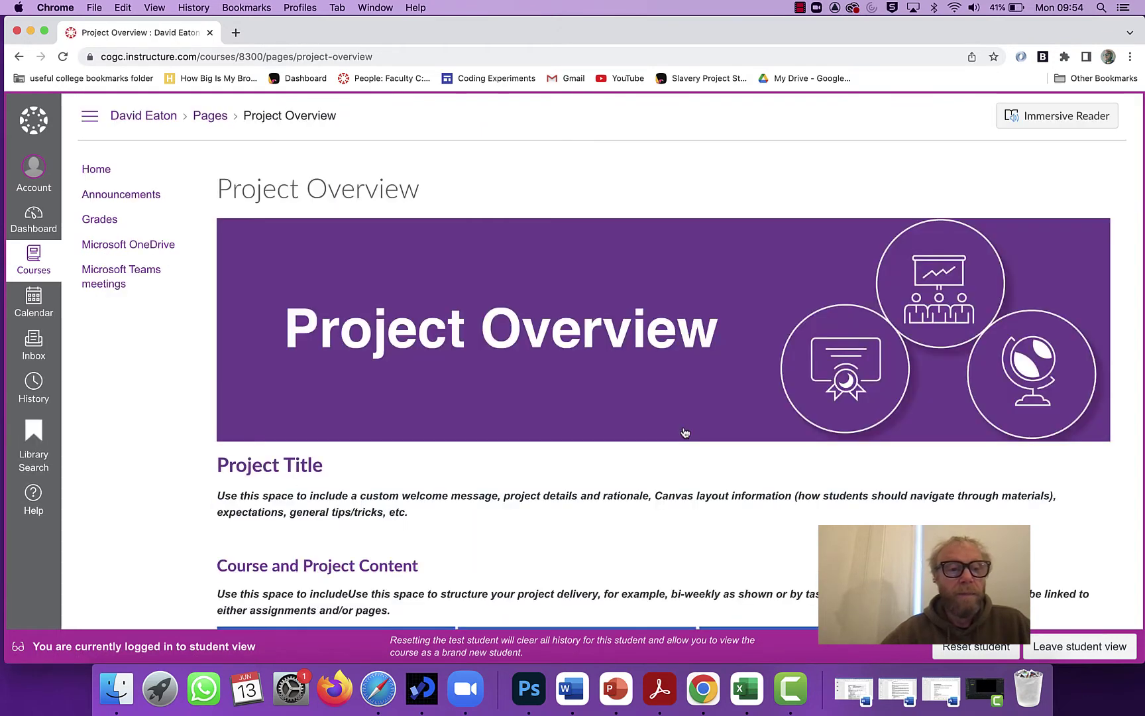
pyautogui.scroll(-5, 685, 433)
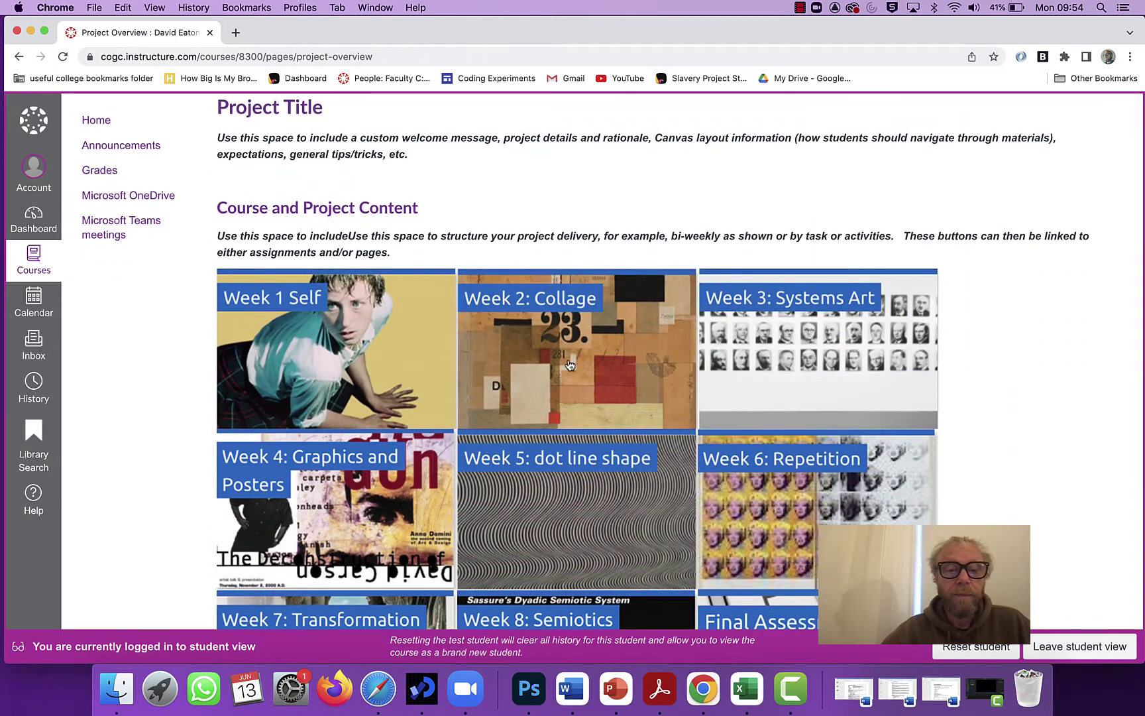
pyautogui.click(570, 365)
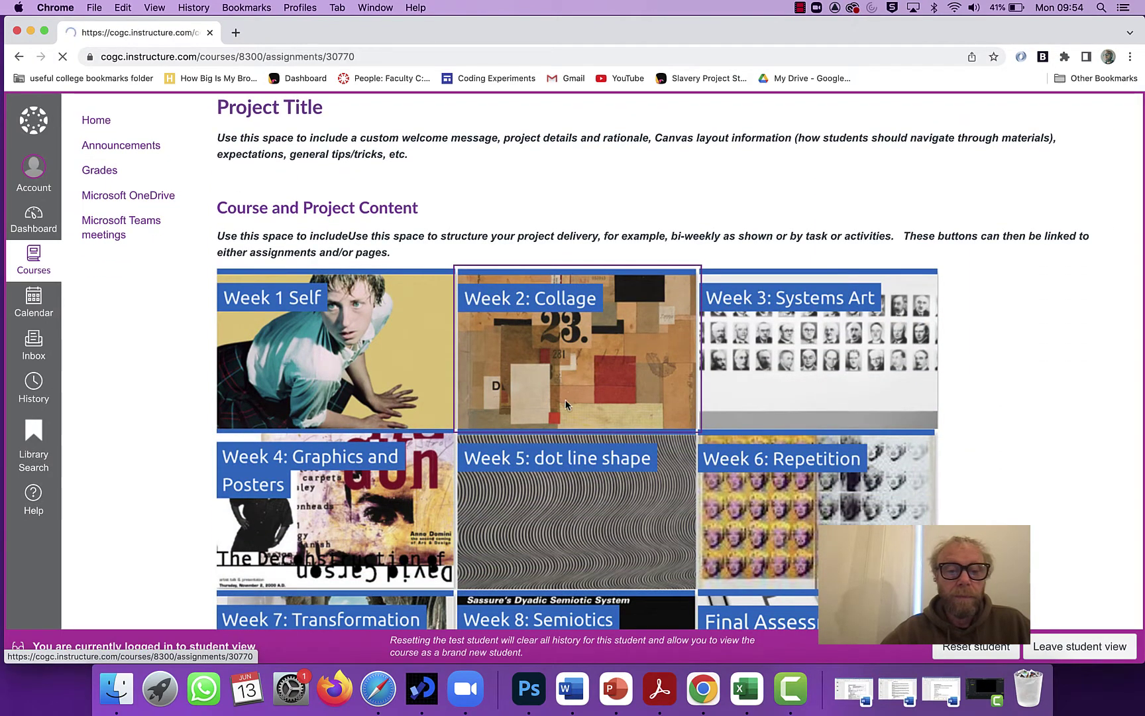
# - Return from the Week 2: Collage activity to the home page and open the Project Overview from there
pyautogui.scroll(-2, 534, 406)
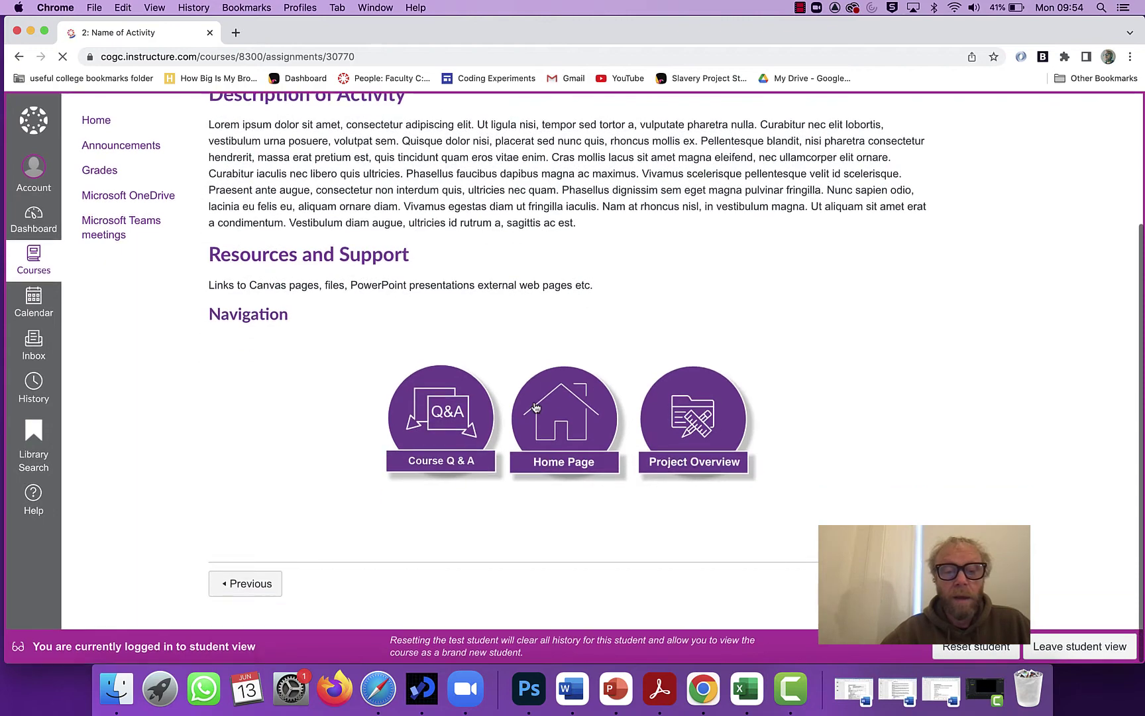
pyautogui.click(568, 426)
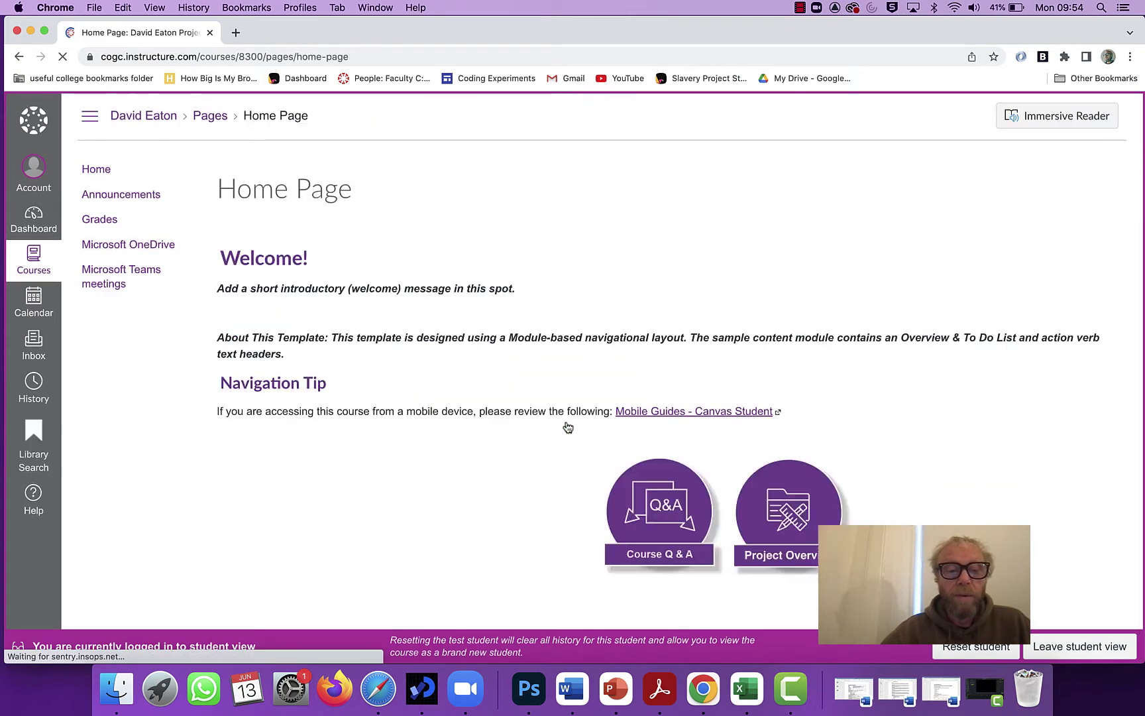
pyautogui.scroll(-4, 568, 427)
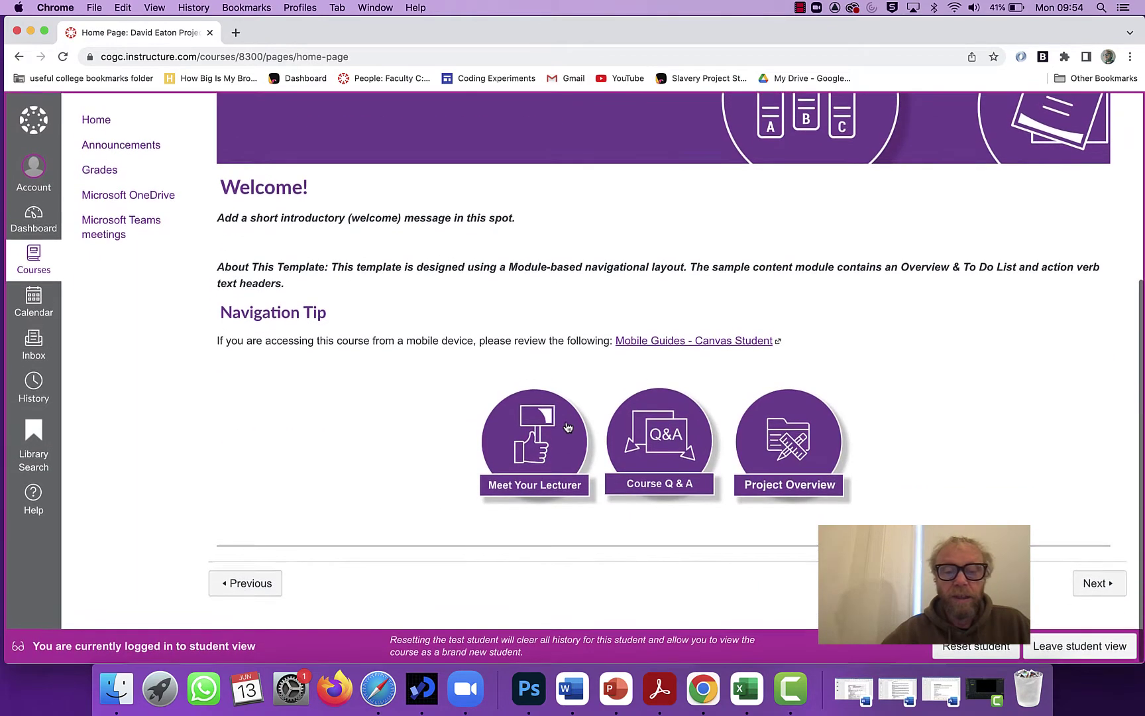
pyautogui.click(787, 446)
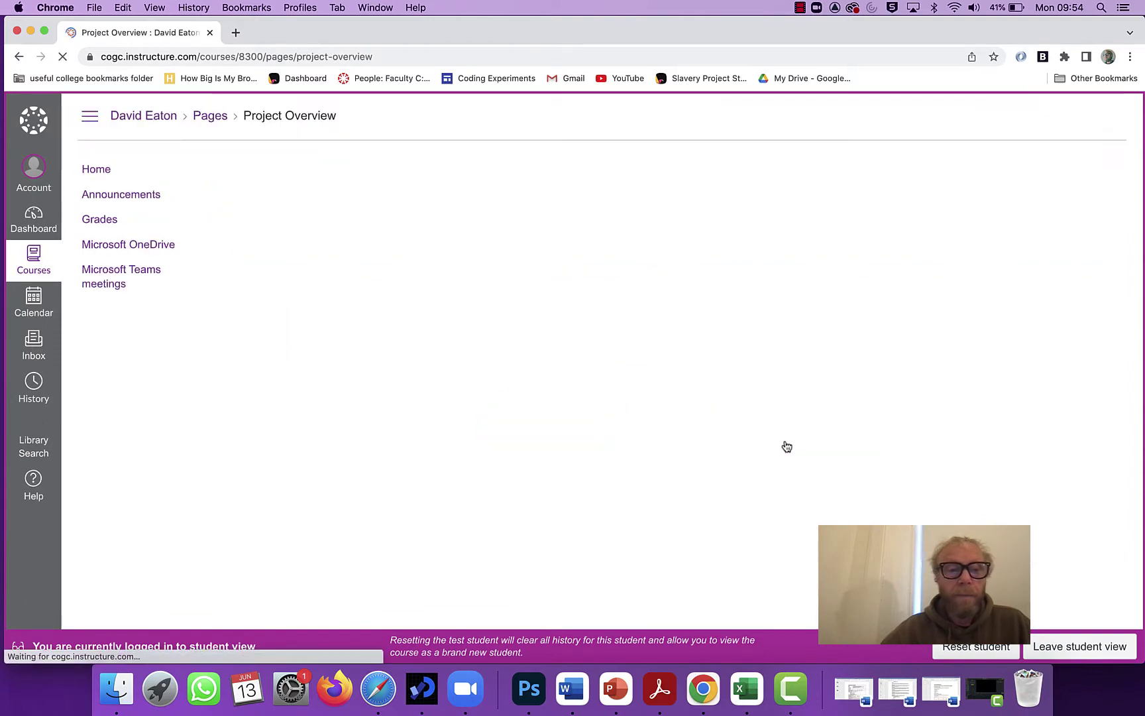
# - Examine the Project Overview's introductory text, weekly activity tiles and navigation links to Course Q & A, Home Page and Course Resources
pyautogui.scroll(-6, 652, 449)
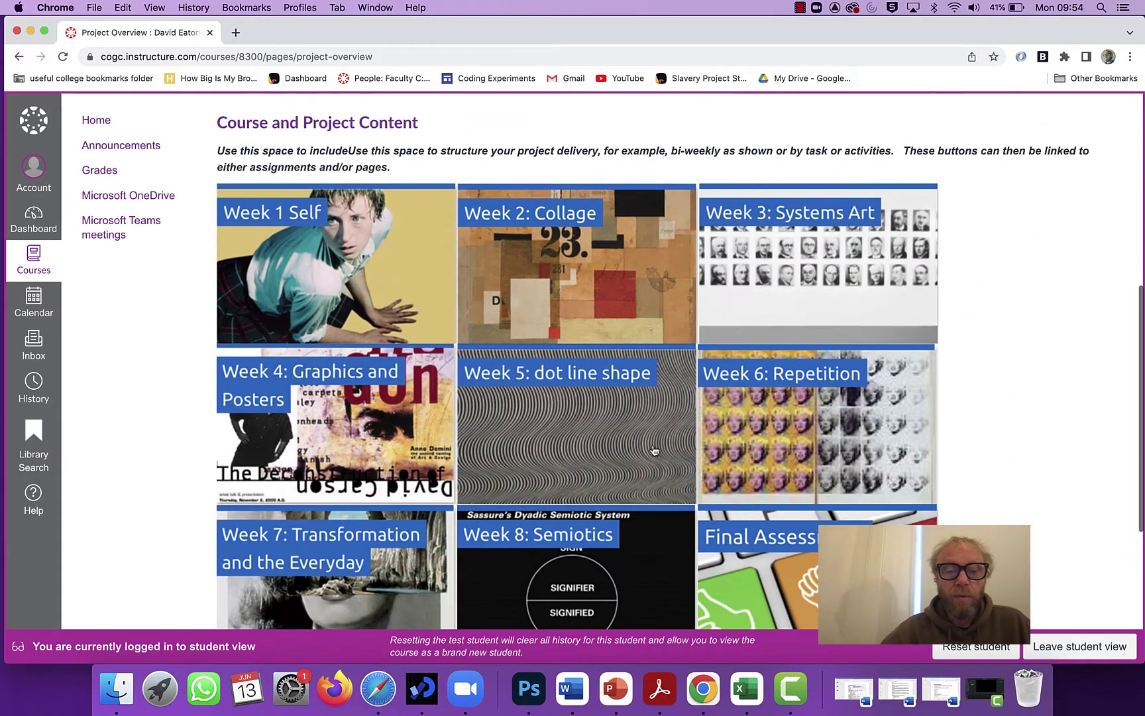
pyautogui.scroll(-4, 654, 451)
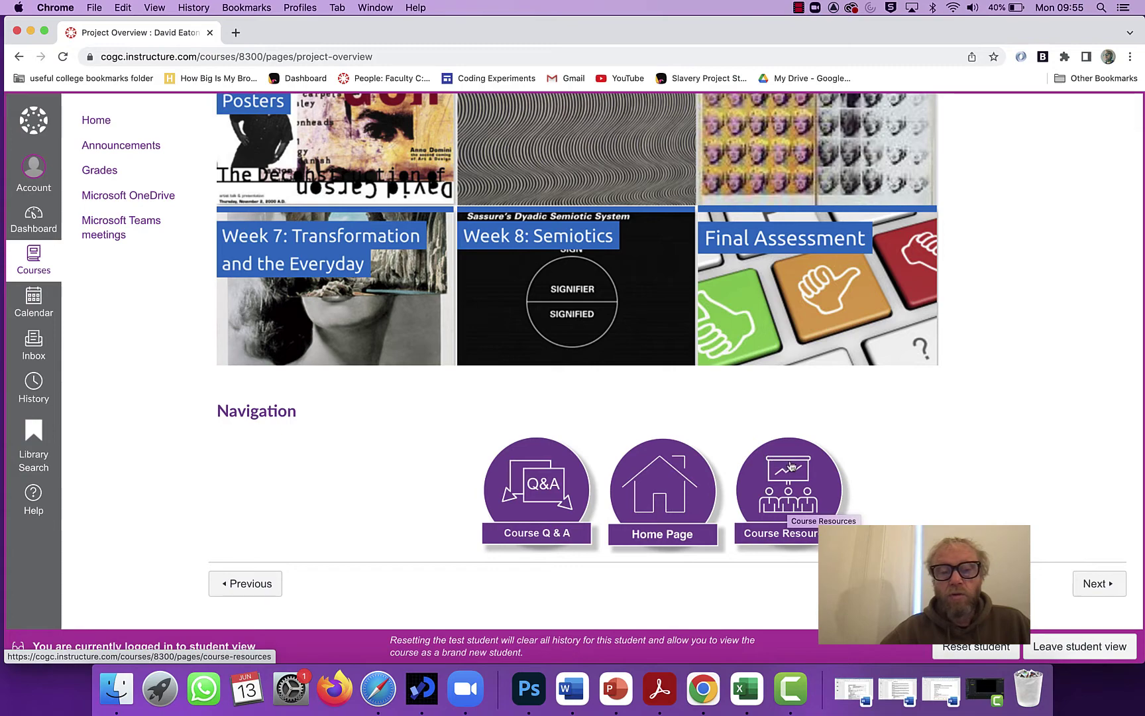
pyautogui.scroll(7, 788, 482)
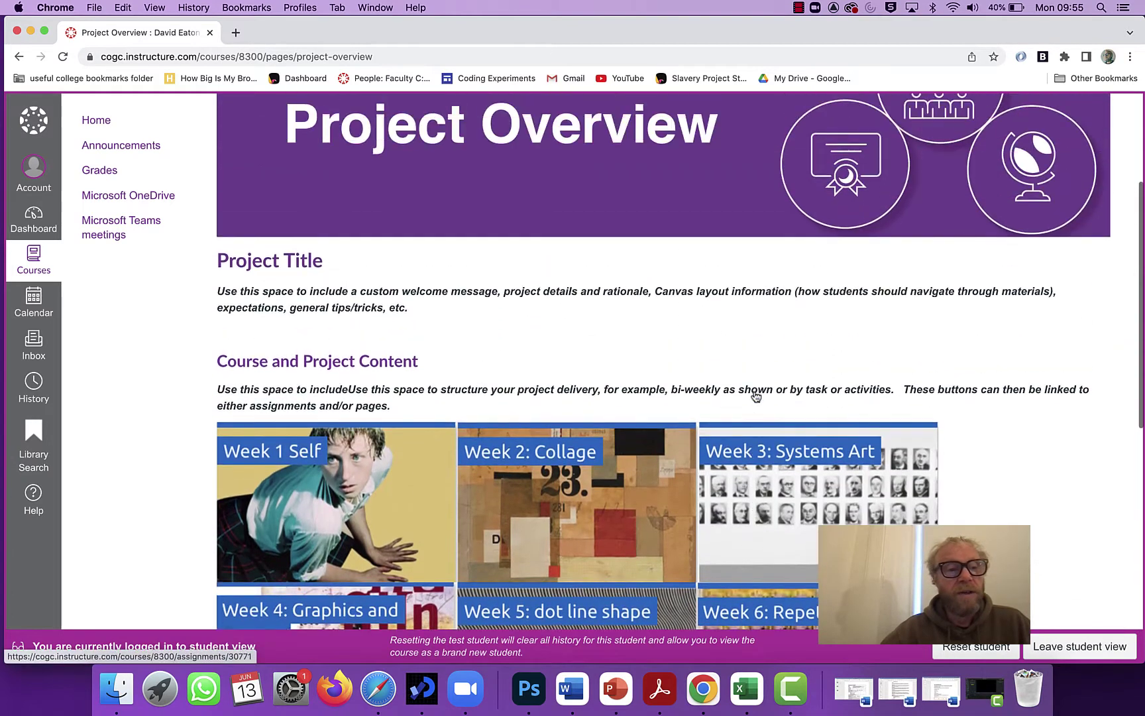
pyautogui.scroll(-1, 756, 395)
pyautogui.scroll(2, 756, 395)
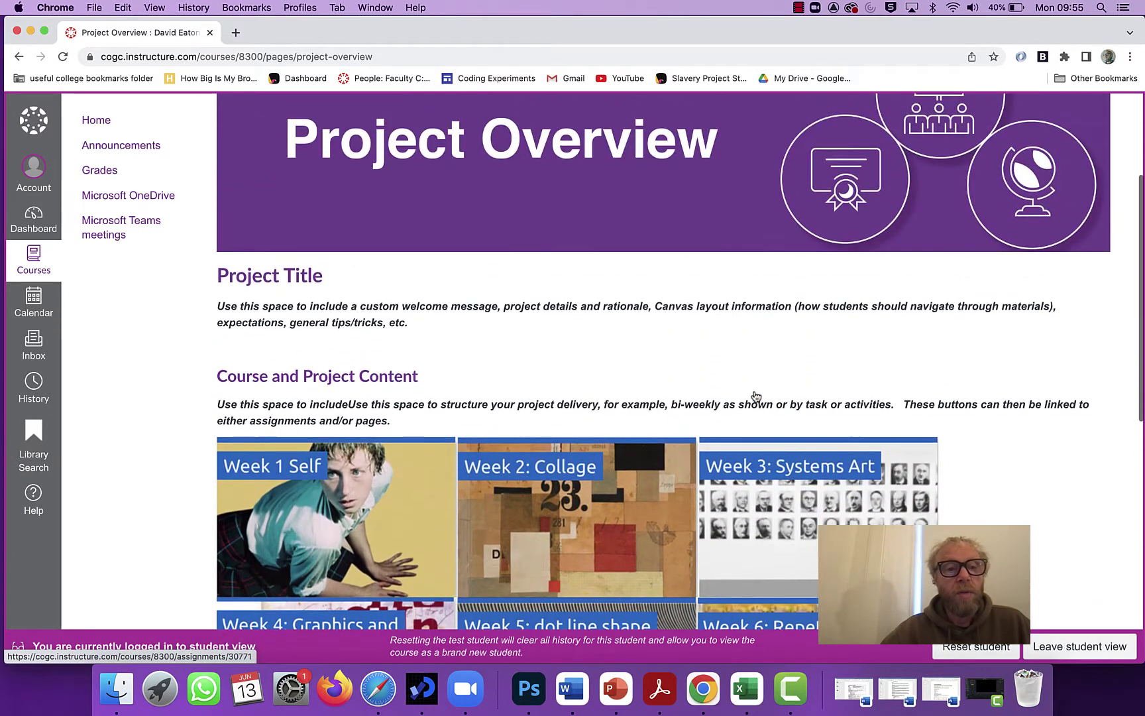
pyautogui.scroll(-1, 756, 396)
pyautogui.scroll(-1, 756, 396)
pyautogui.scroll(2, 756, 396)
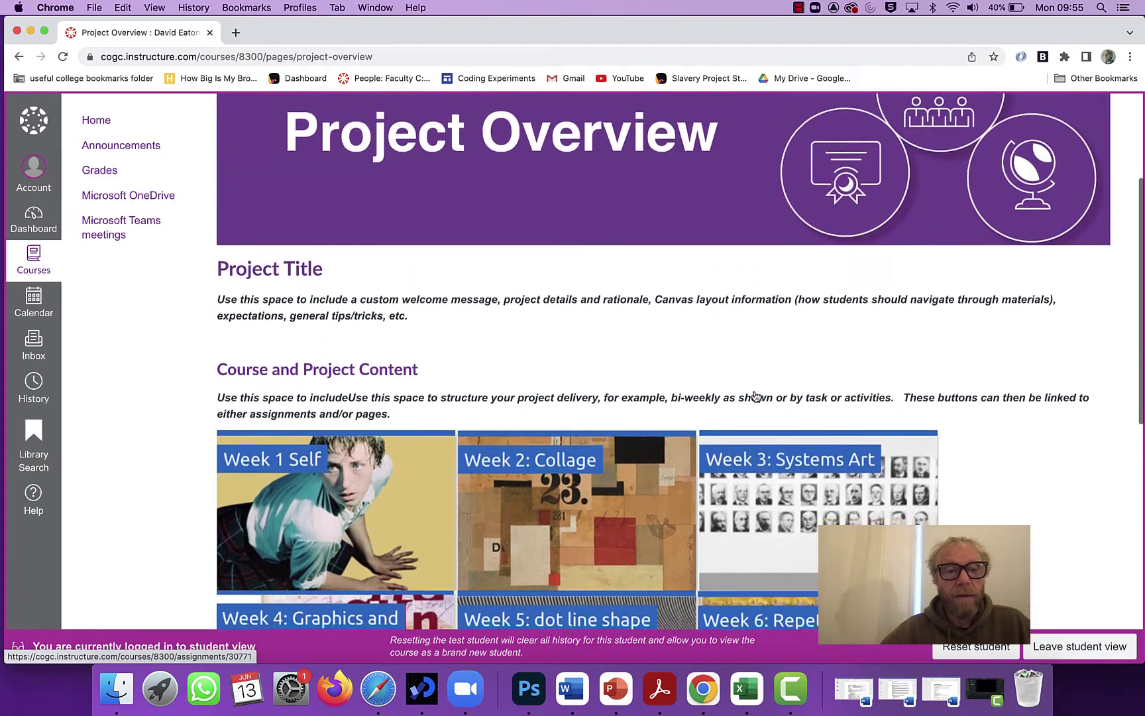
pyautogui.scroll(-3, 756, 396)
pyautogui.scroll(-5, 756, 396)
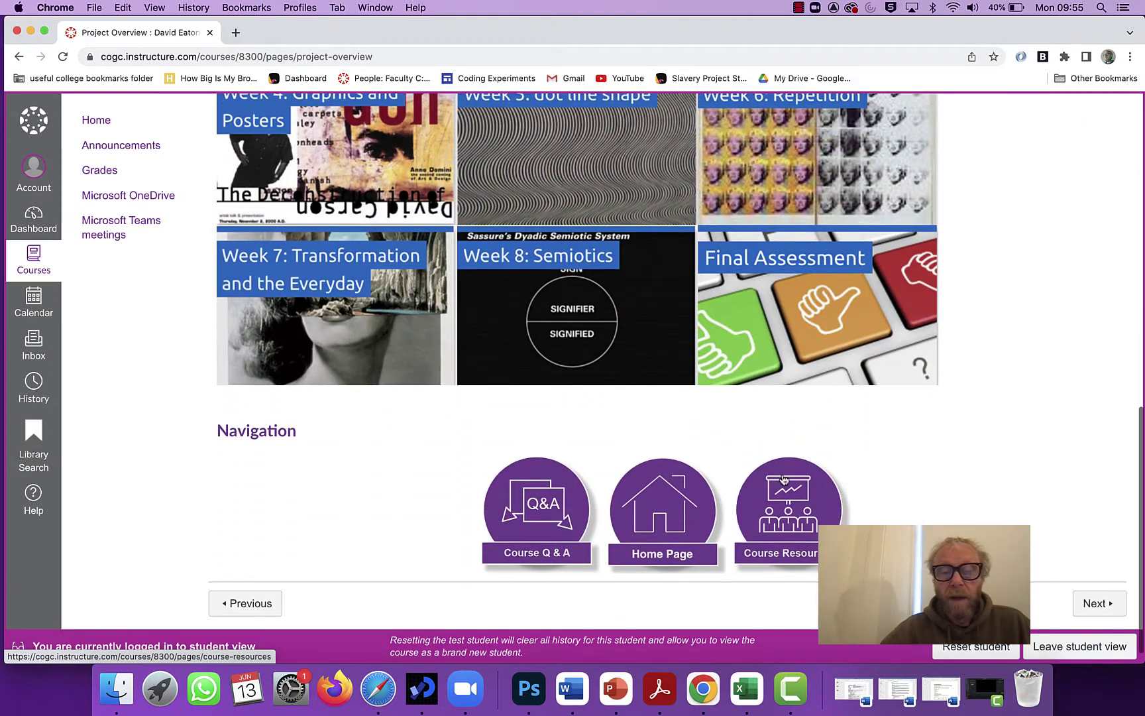
# - Open the Course Resources page from the Project Overview and examine its introduction and Weekly Activity Resources tiles
pyautogui.click(784, 491)
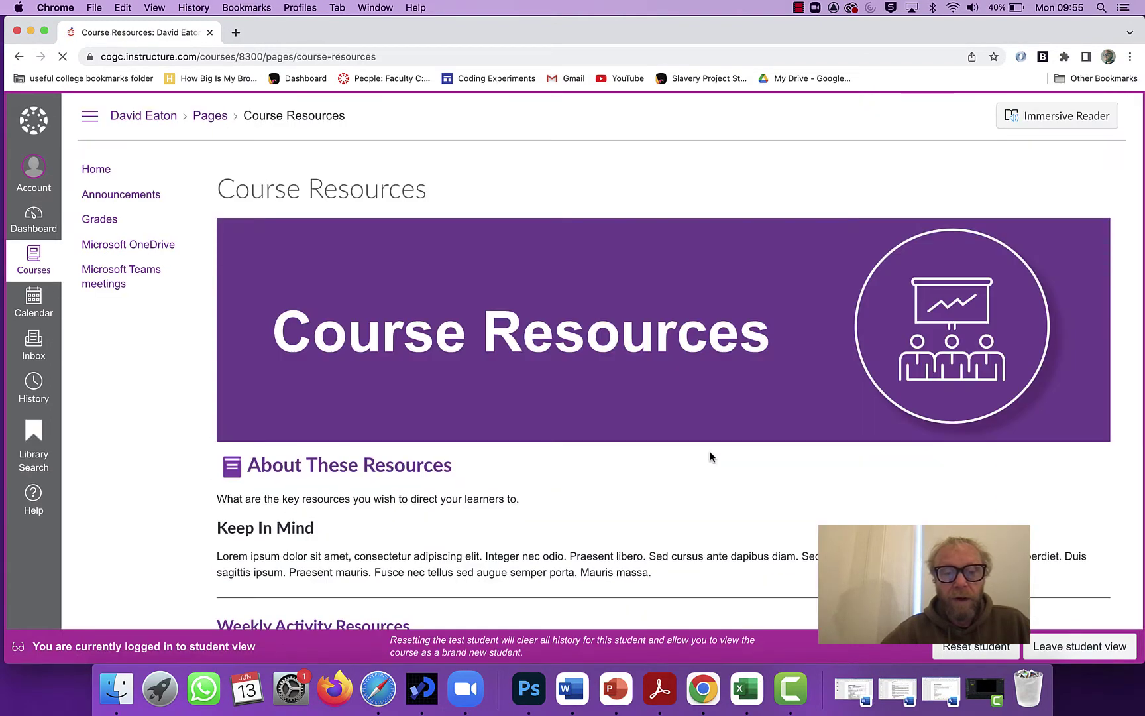
pyautogui.scroll(-3, 710, 456)
pyautogui.scroll(-2, 710, 457)
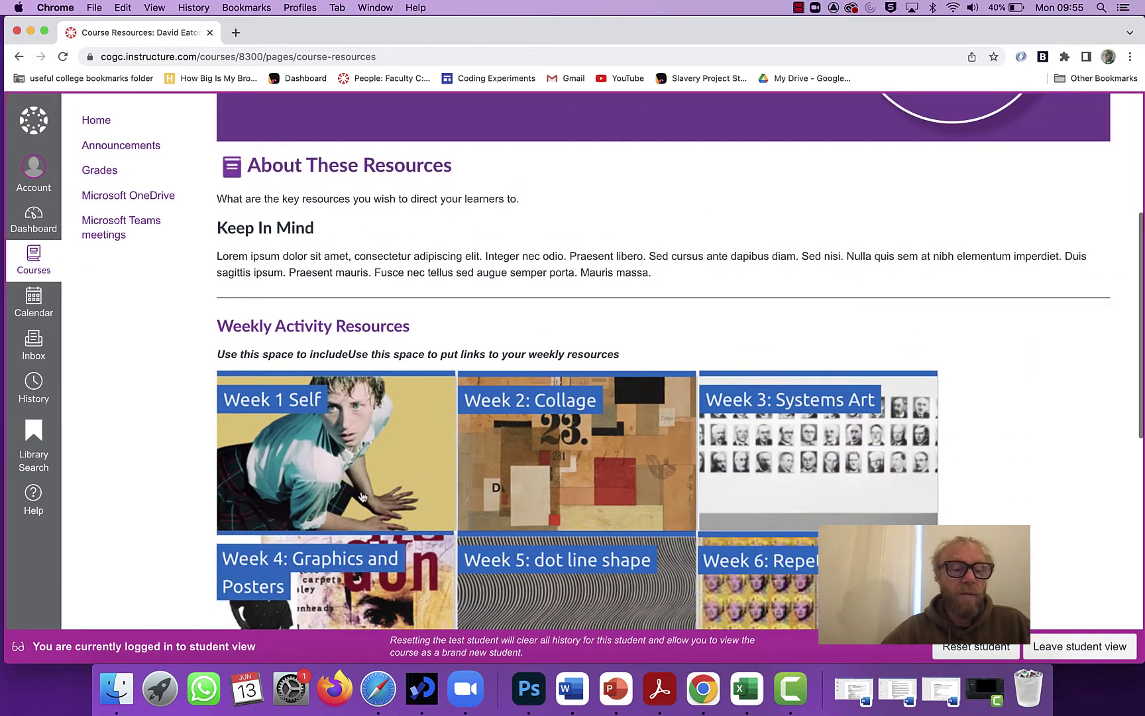
pyautogui.scroll(-2, 709, 490)
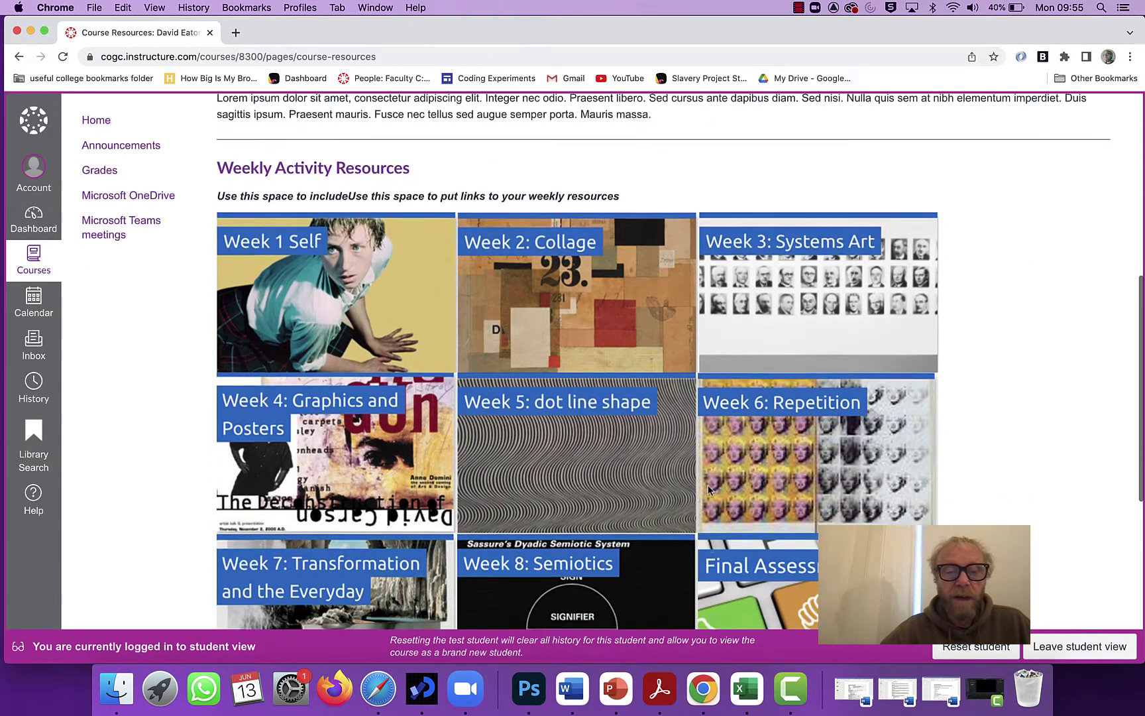
pyautogui.scroll(2, 489, 336)
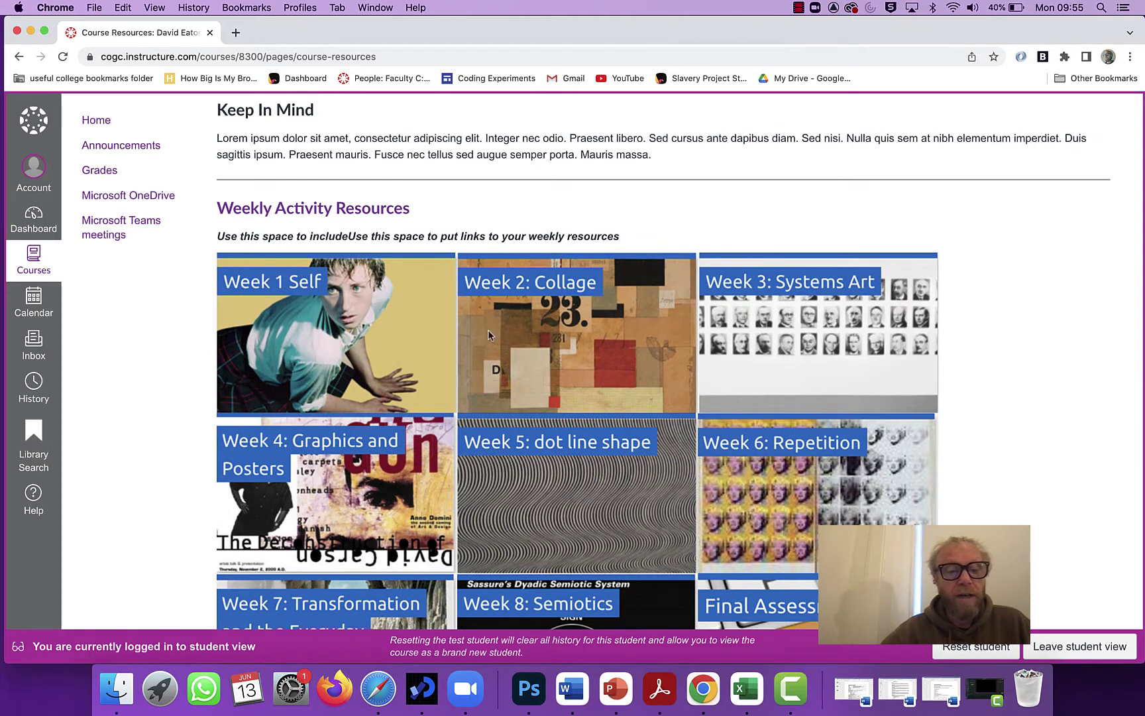
pyautogui.scroll(-2, 410, 416)
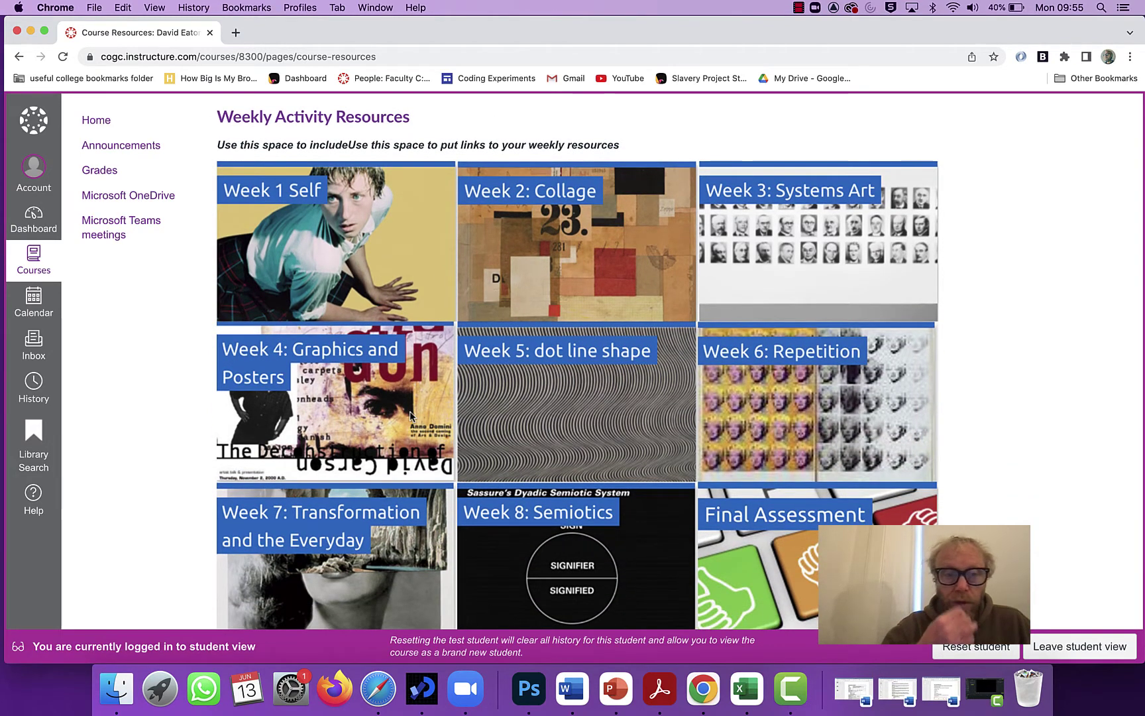
pyautogui.scroll(-4, 498, 310)
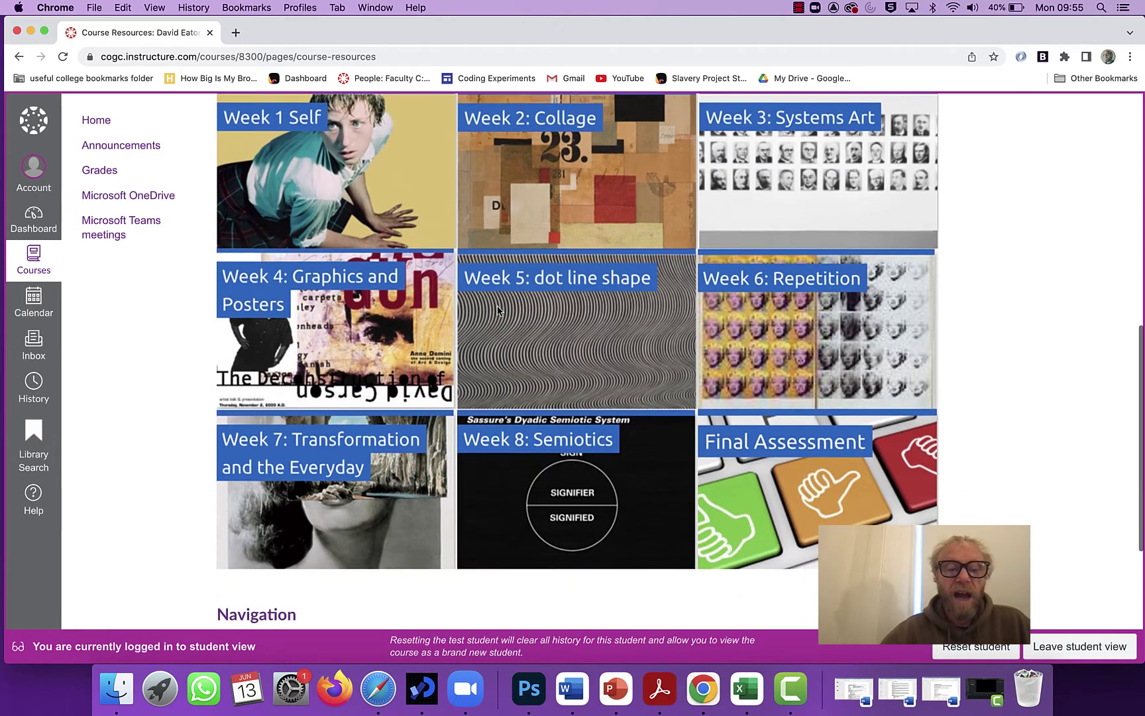
pyautogui.scroll(5, 499, 311)
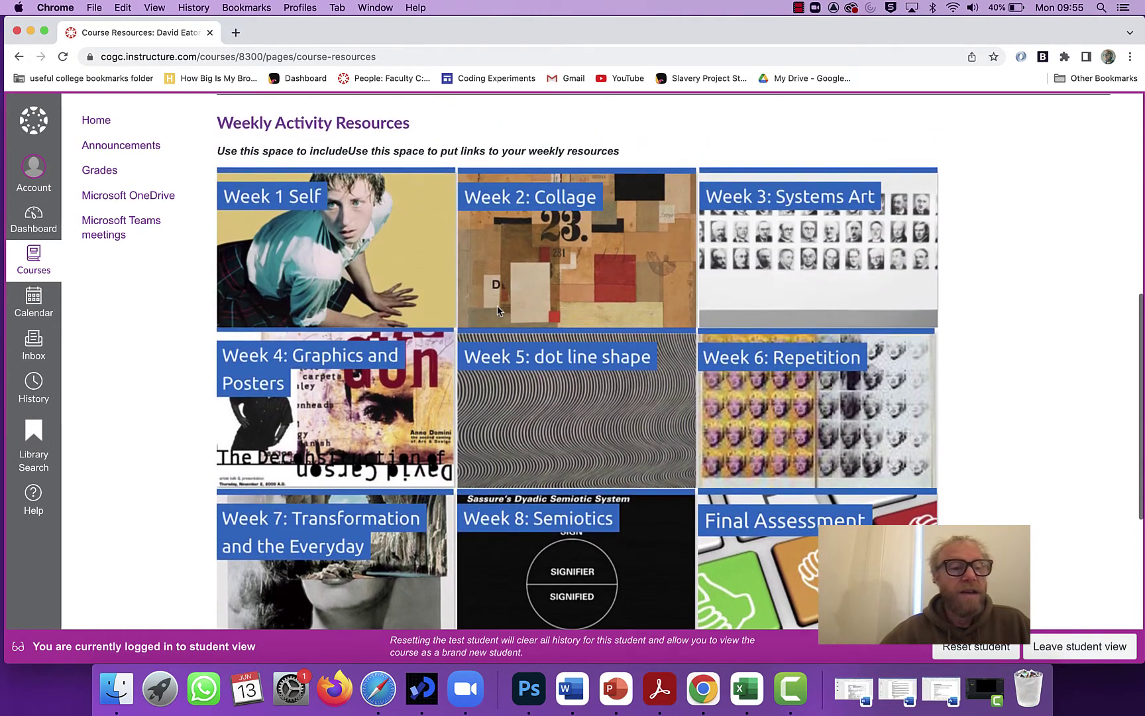
# - Open the Week 1 Self resources page and examine its resource lists and navigation links
pyautogui.click(319, 272)
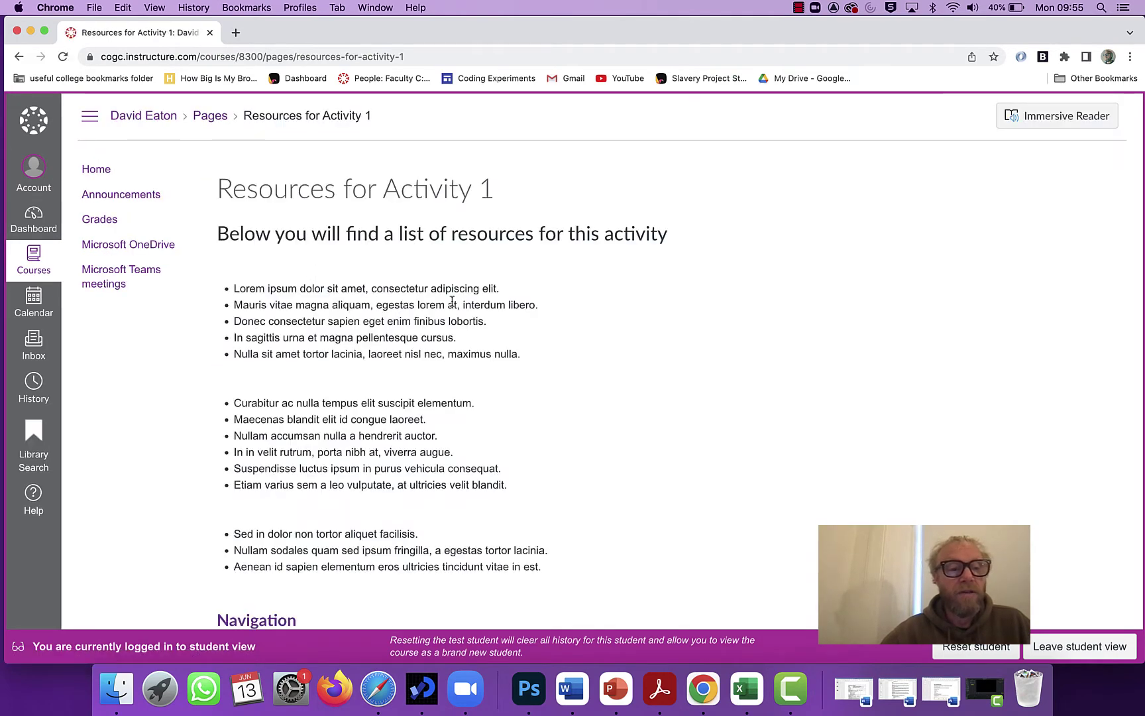
pyautogui.scroll(-5, 451, 301)
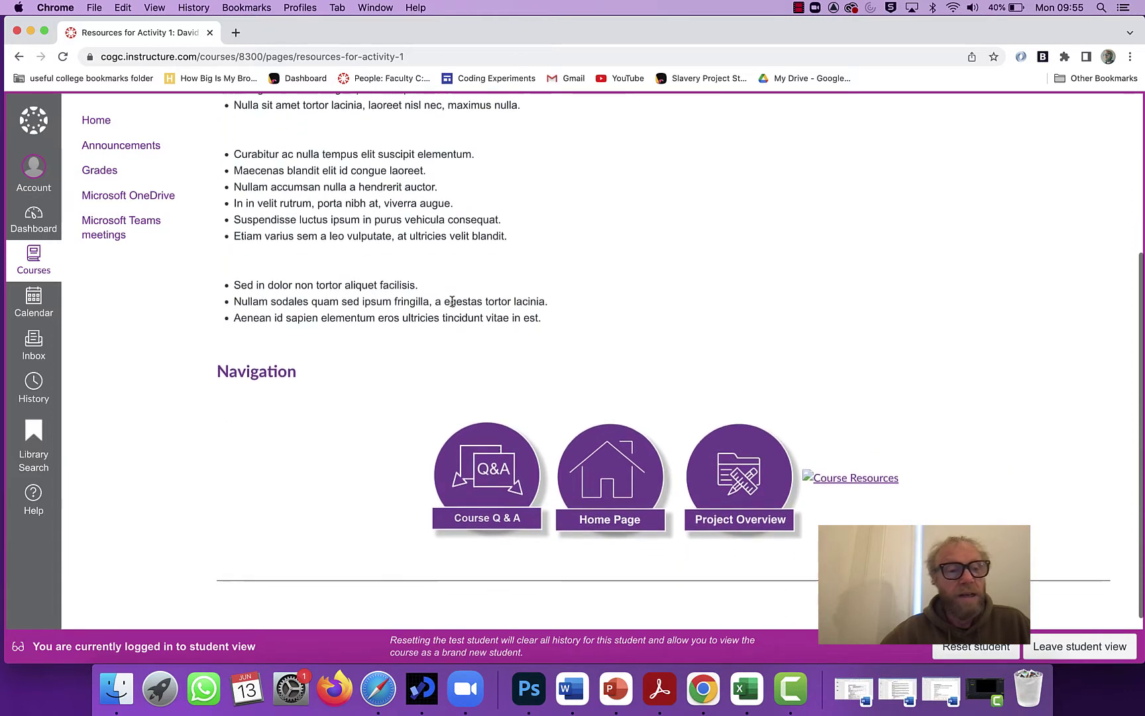
pyautogui.scroll(-2, 451, 302)
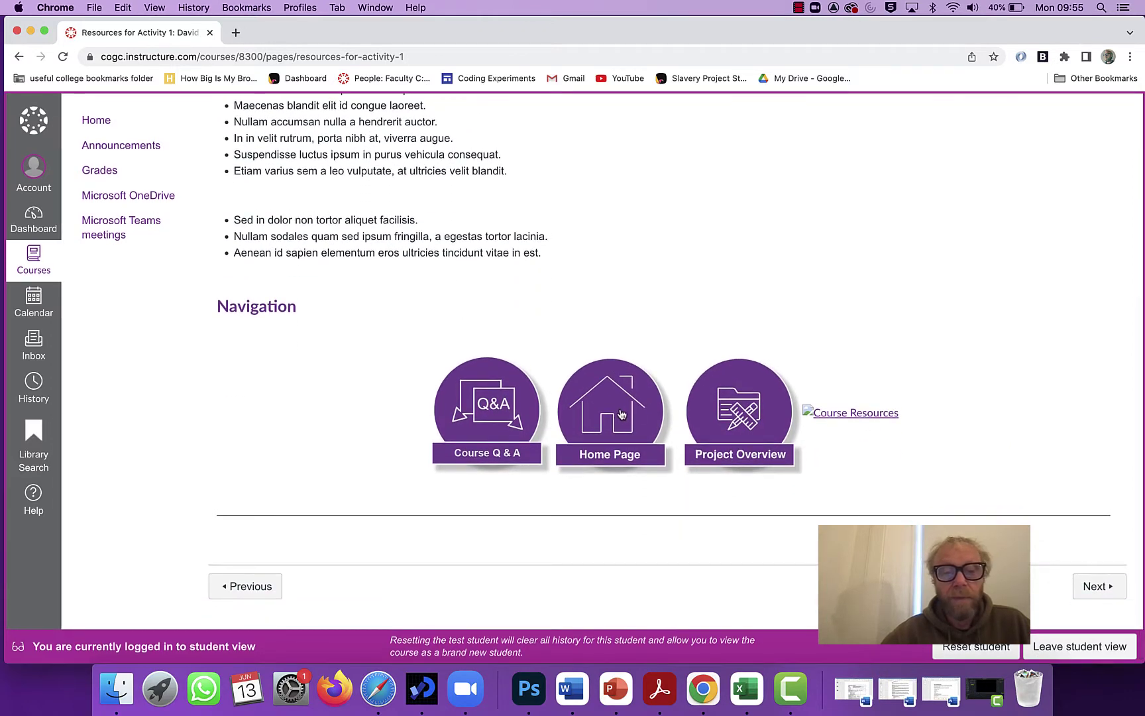
# - Go back to the home page from the Activity 1 resources, reopen the Project Overview and review its text and weekly tiles
pyautogui.click(622, 415)
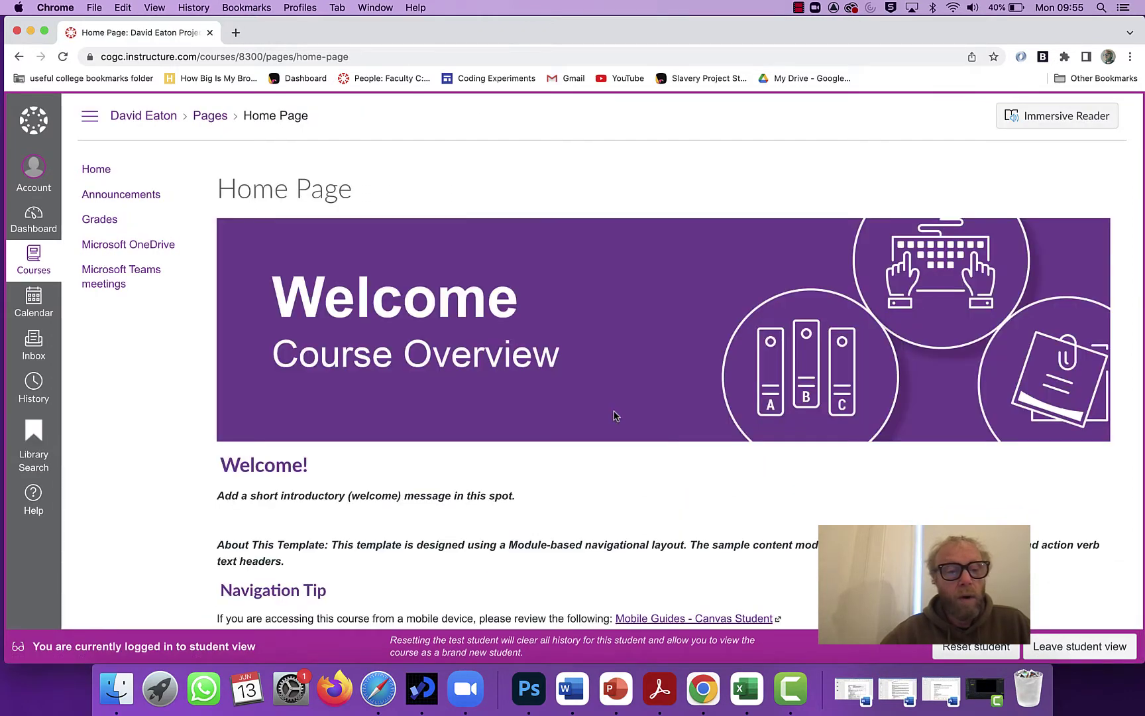
pyautogui.scroll(-4, 614, 416)
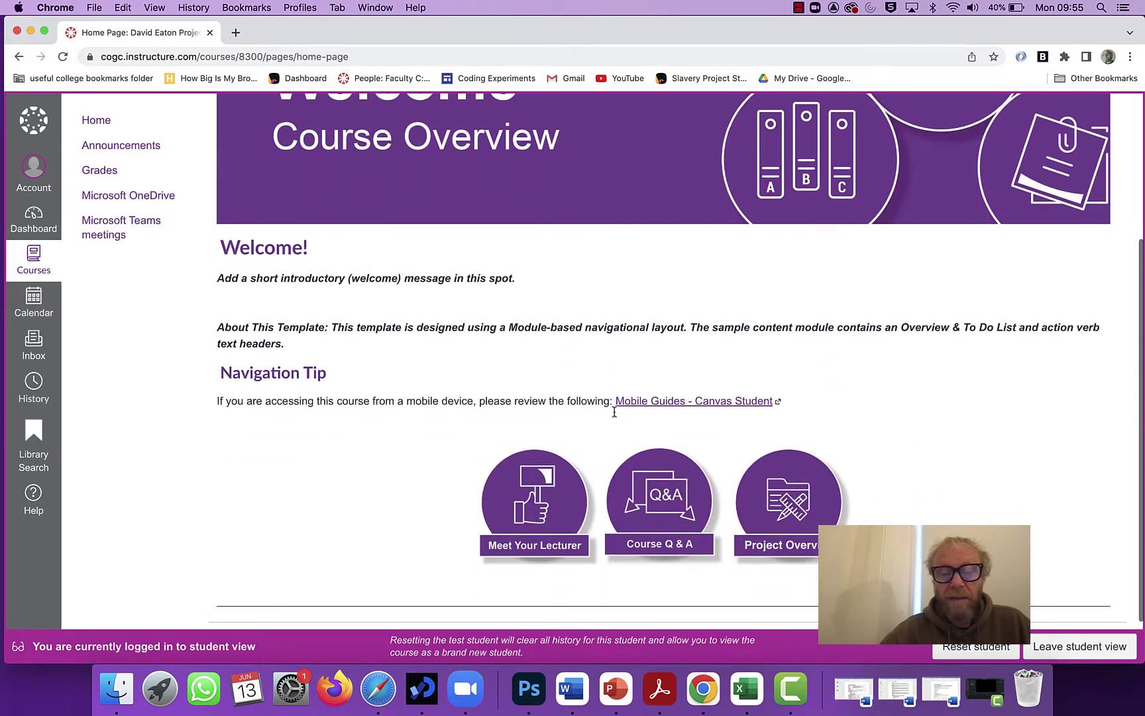
pyautogui.click(812, 534)
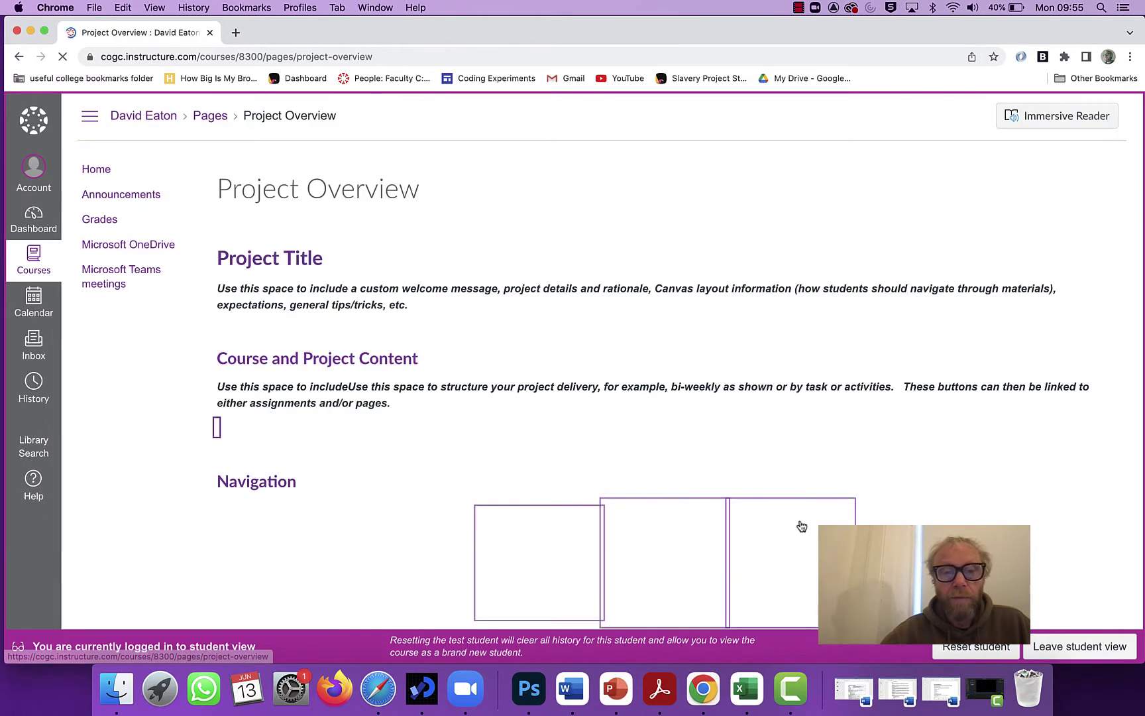
pyautogui.scroll(-5, 725, 512)
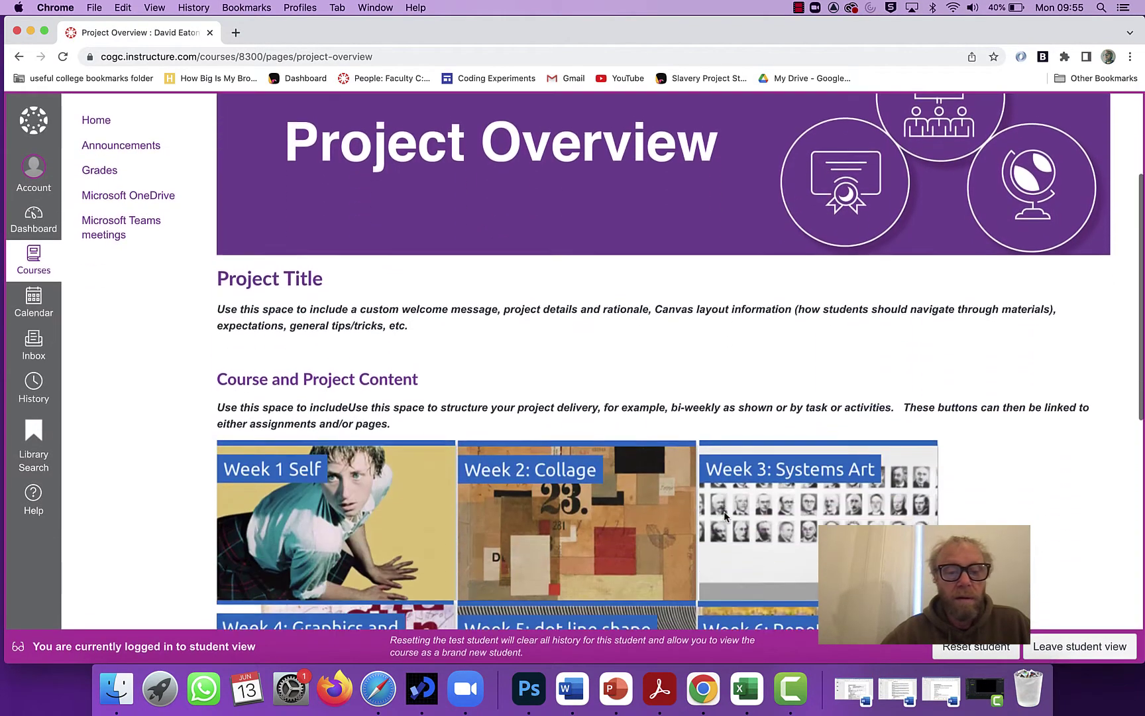
pyautogui.scroll(-3, 726, 518)
pyautogui.scroll(4, 725, 517)
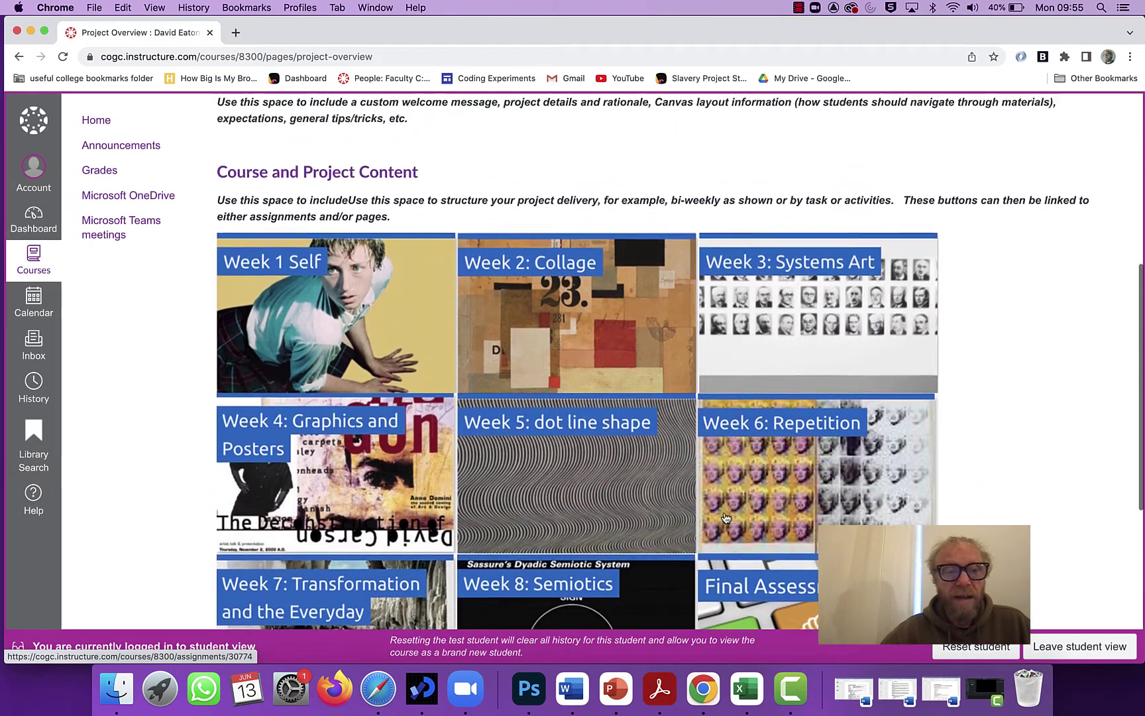
pyautogui.scroll(3, 724, 511)
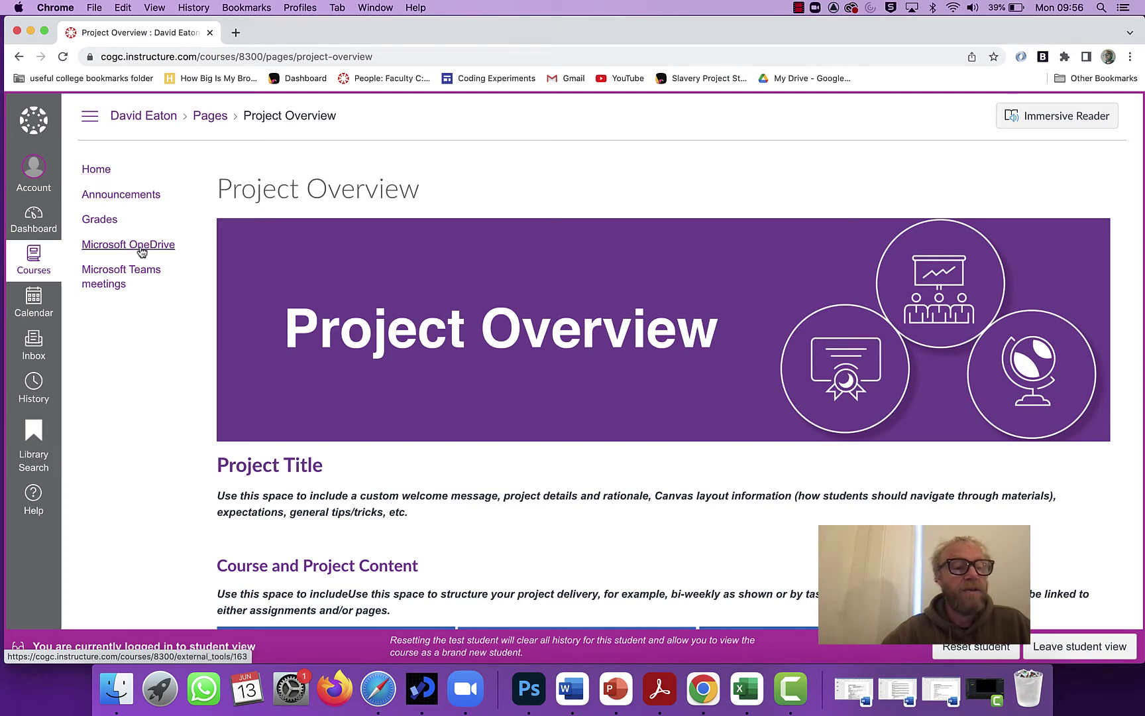
# - Open the course home from the course navigation, review its welcome content and linked buttons, and leave student view
pyautogui.click(98, 174)
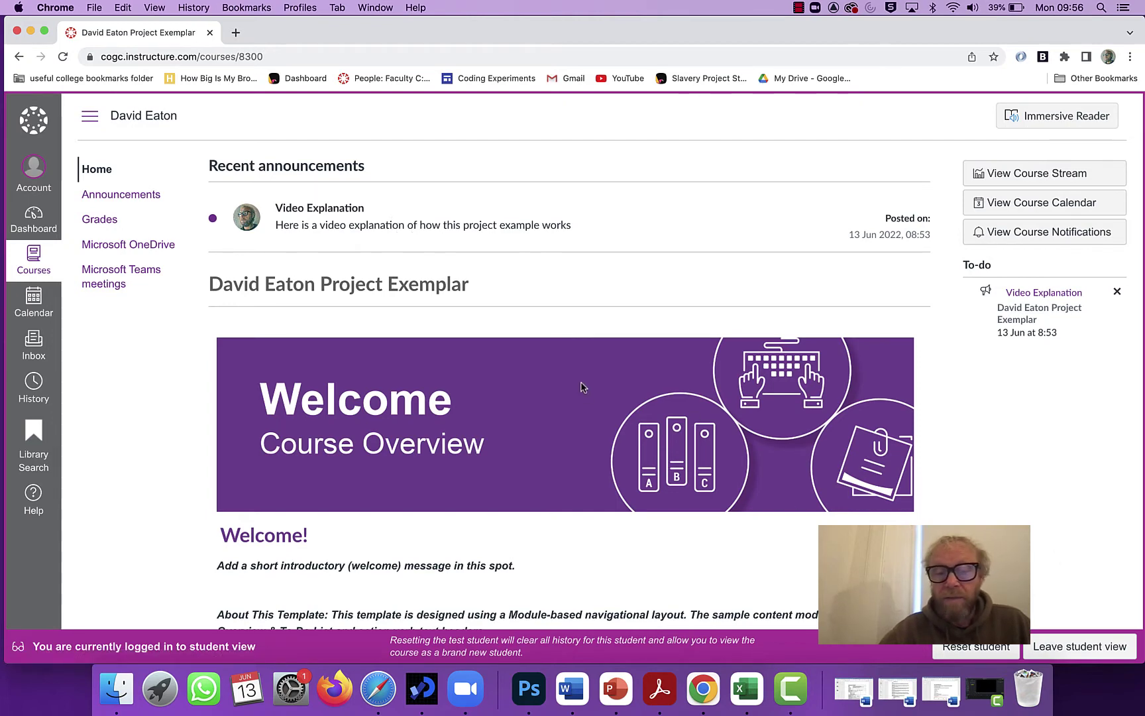
pyautogui.scroll(-5, 442, 273)
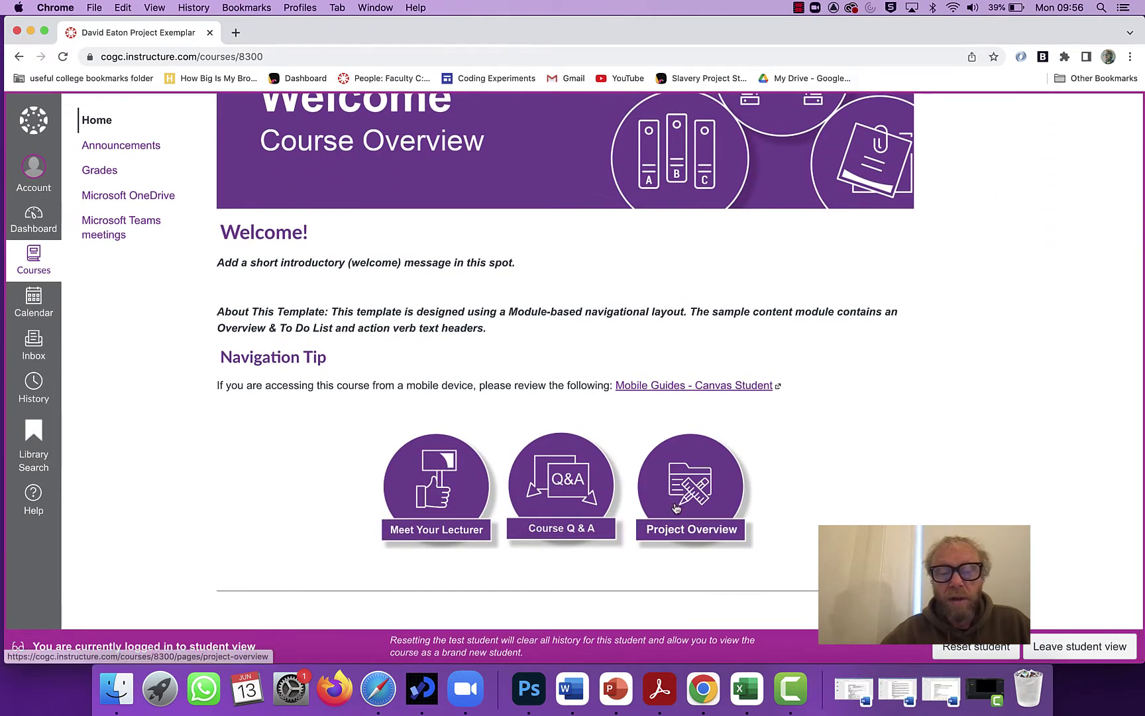
pyautogui.scroll(2, 569, 326)
pyautogui.scroll(1, 568, 326)
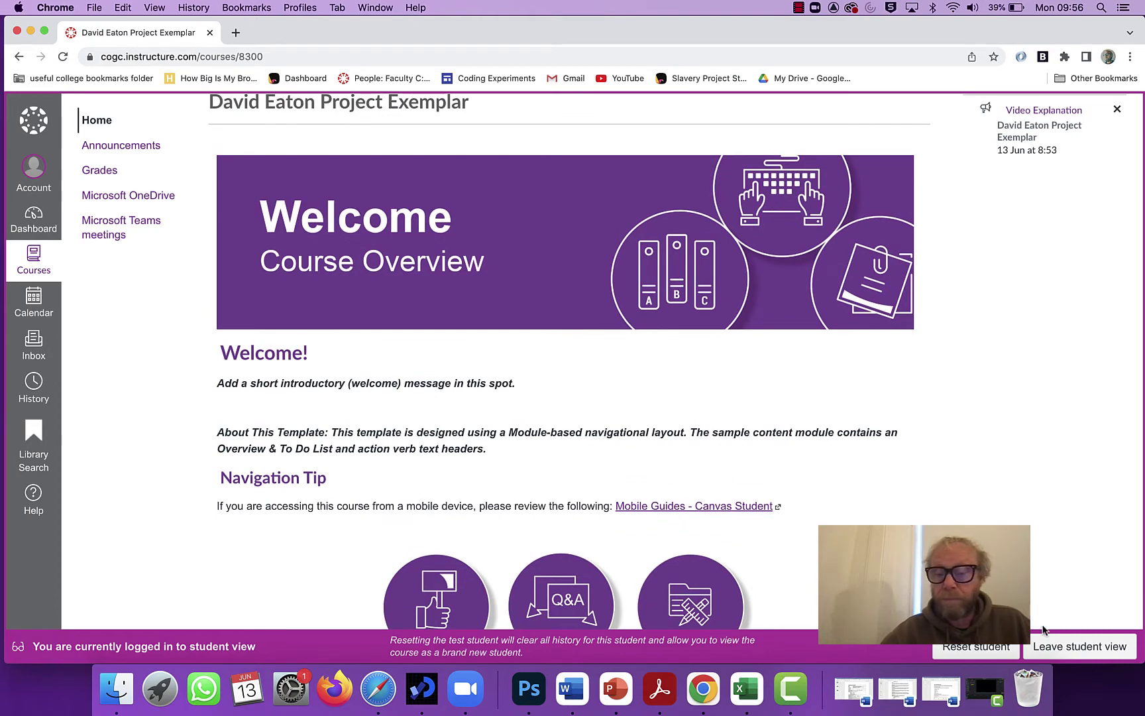
pyautogui.click(1060, 646)
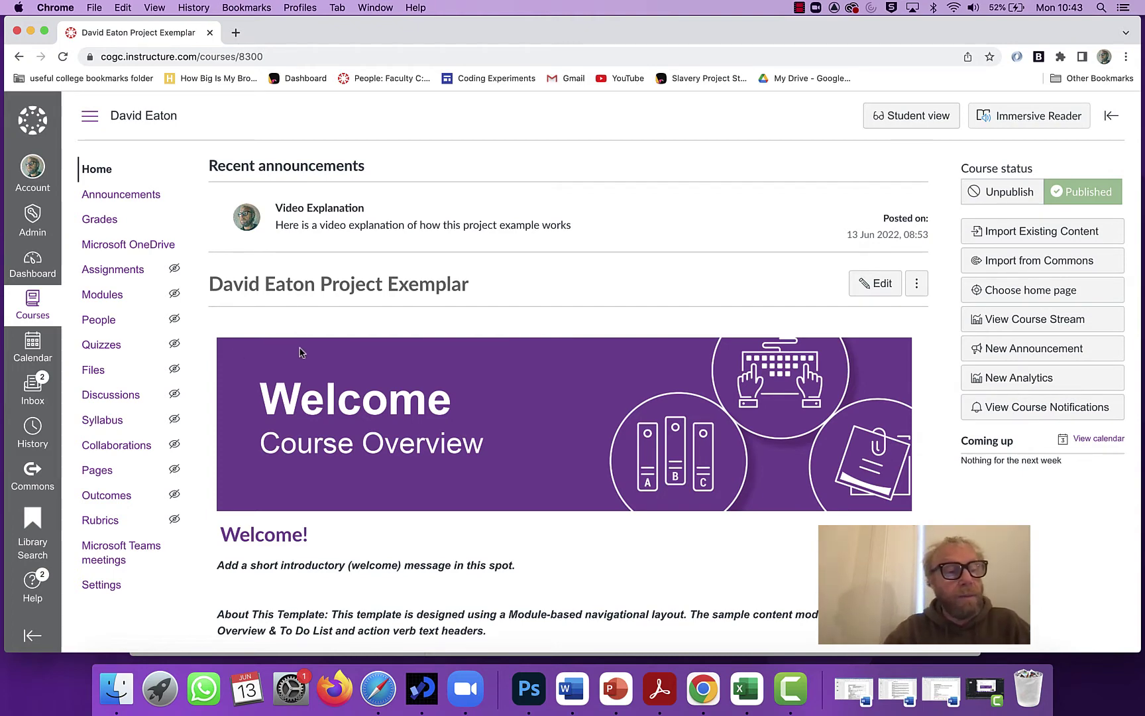
# - Open the course's Modules page and examine the items in the welcome module and the Activities/Assignments/Assessment Tasks module
pyautogui.click(83, 295)
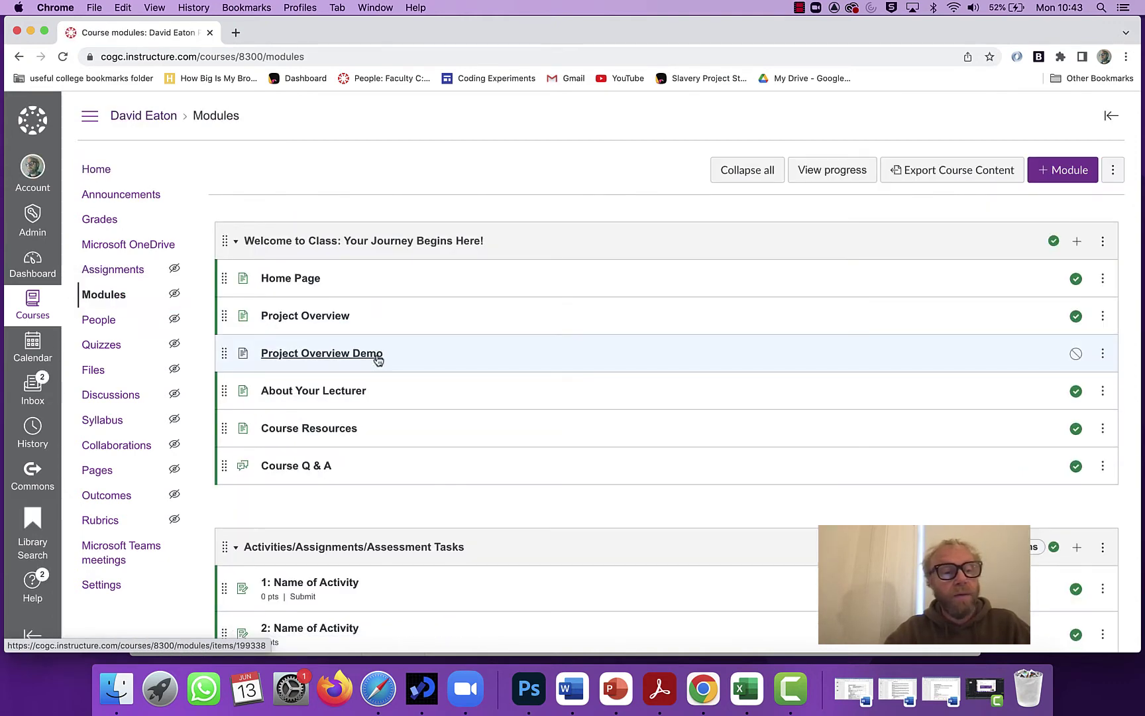
pyautogui.scroll(-1, 378, 358)
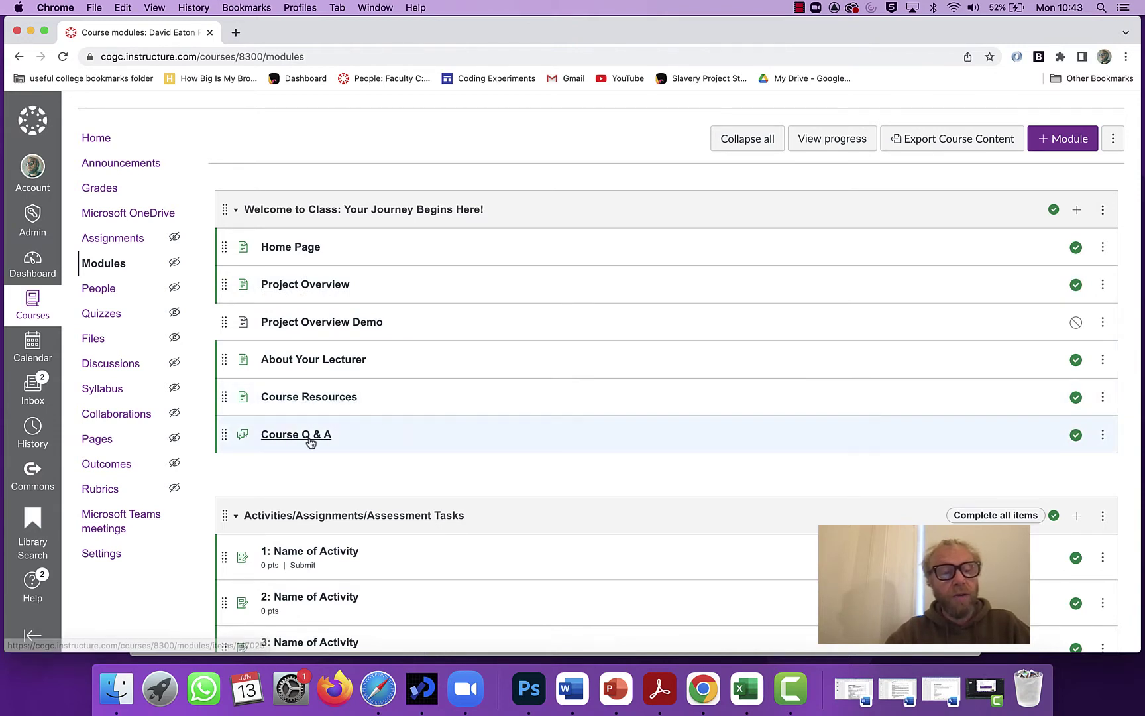
pyautogui.scroll(-5, 396, 391)
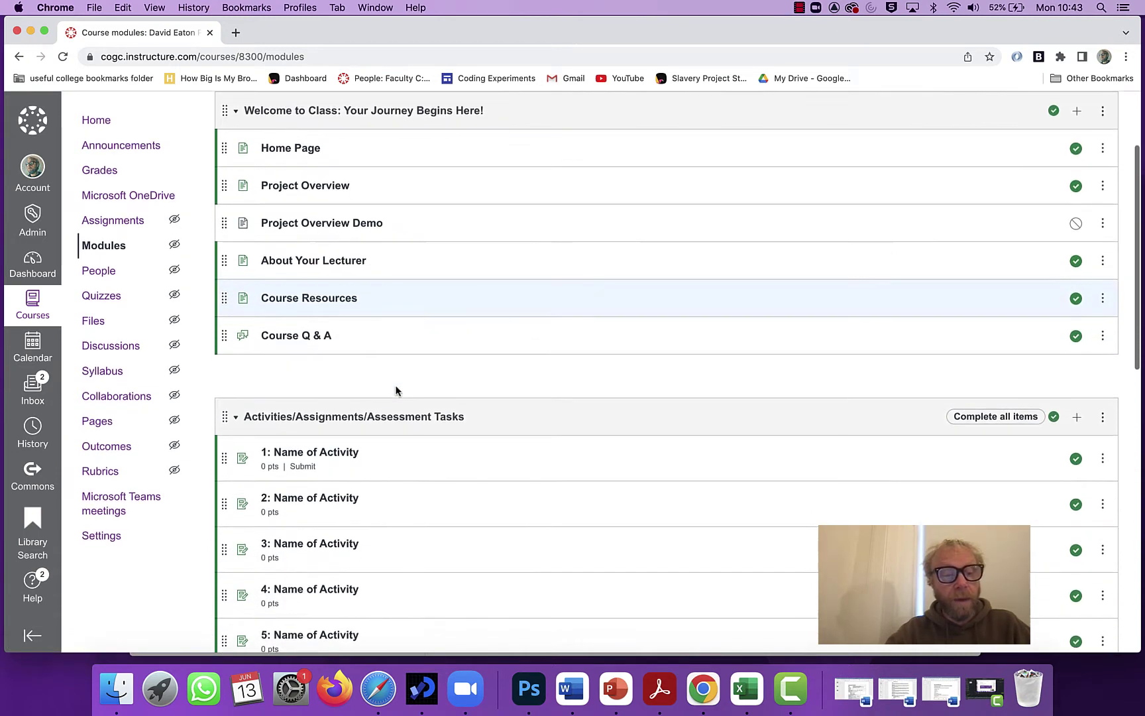
pyautogui.scroll(-3, 395, 391)
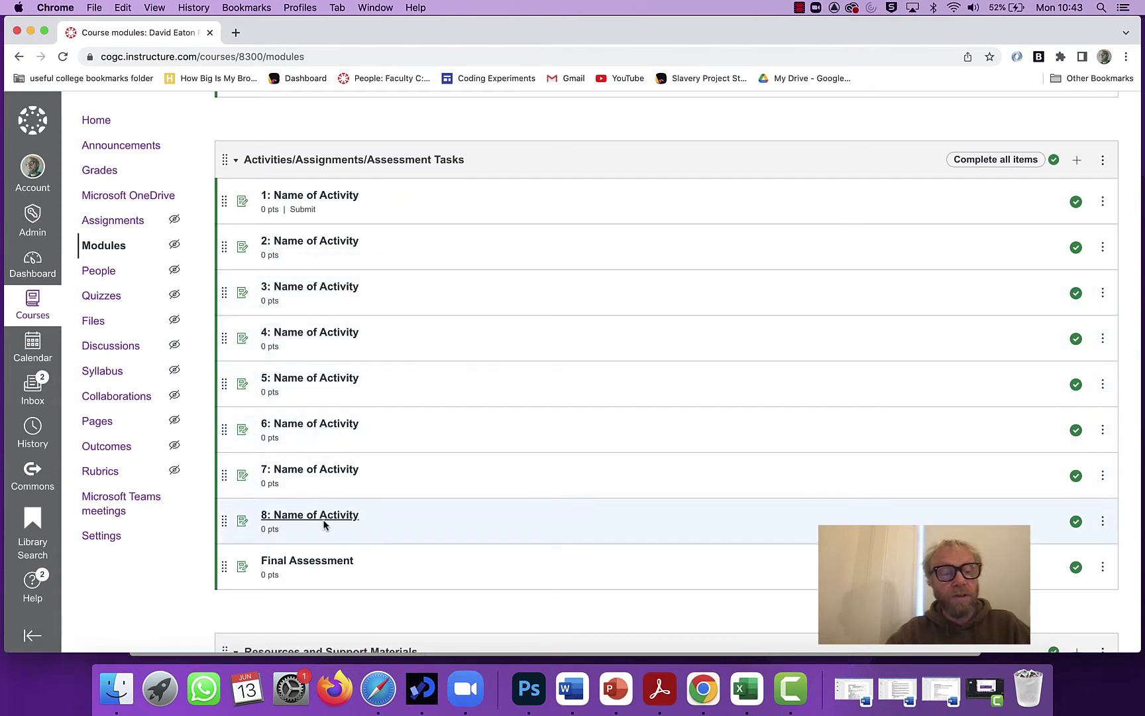
pyautogui.scroll(1, 324, 531)
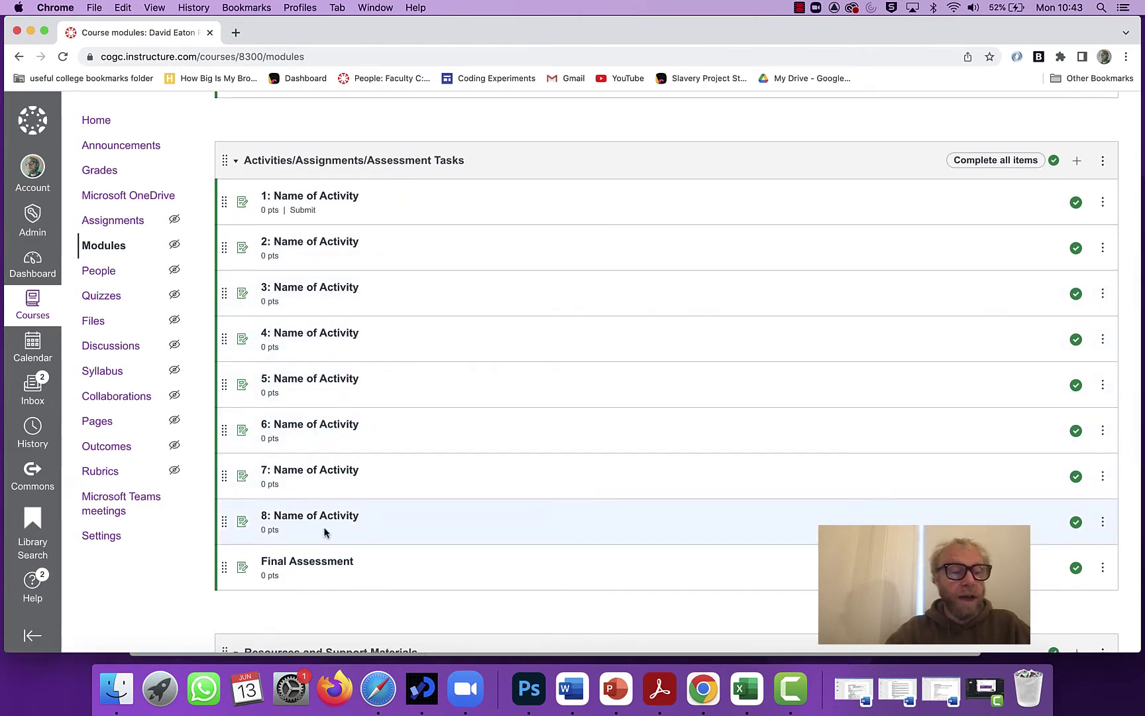
# - Examine the Final Assessment item and the activity resource pages listed in the Resources and Support Materials module
pyautogui.scroll(-5, 325, 531)
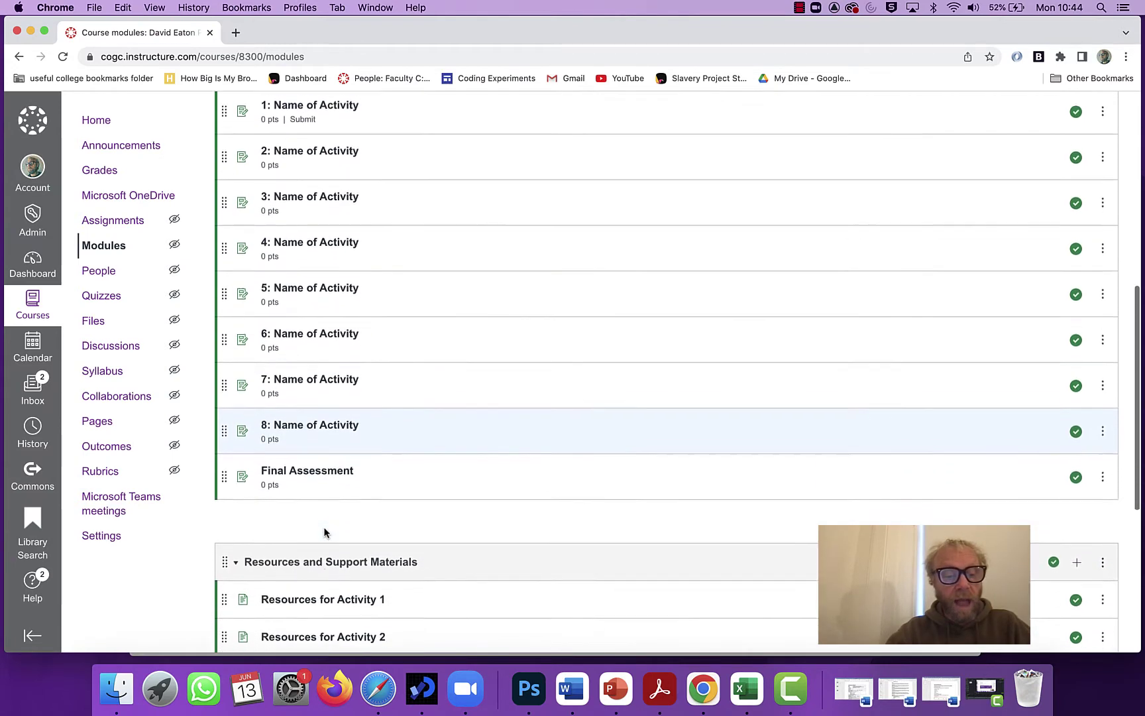
pyautogui.scroll(-6, 325, 532)
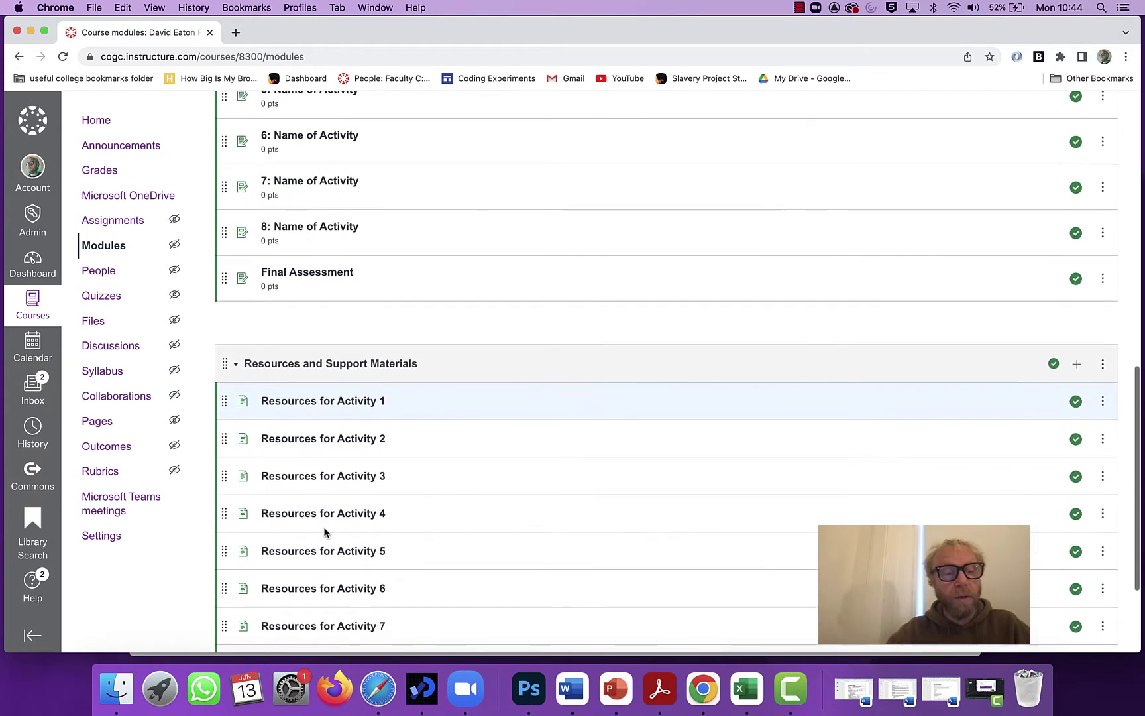
pyautogui.scroll(-2, 325, 531)
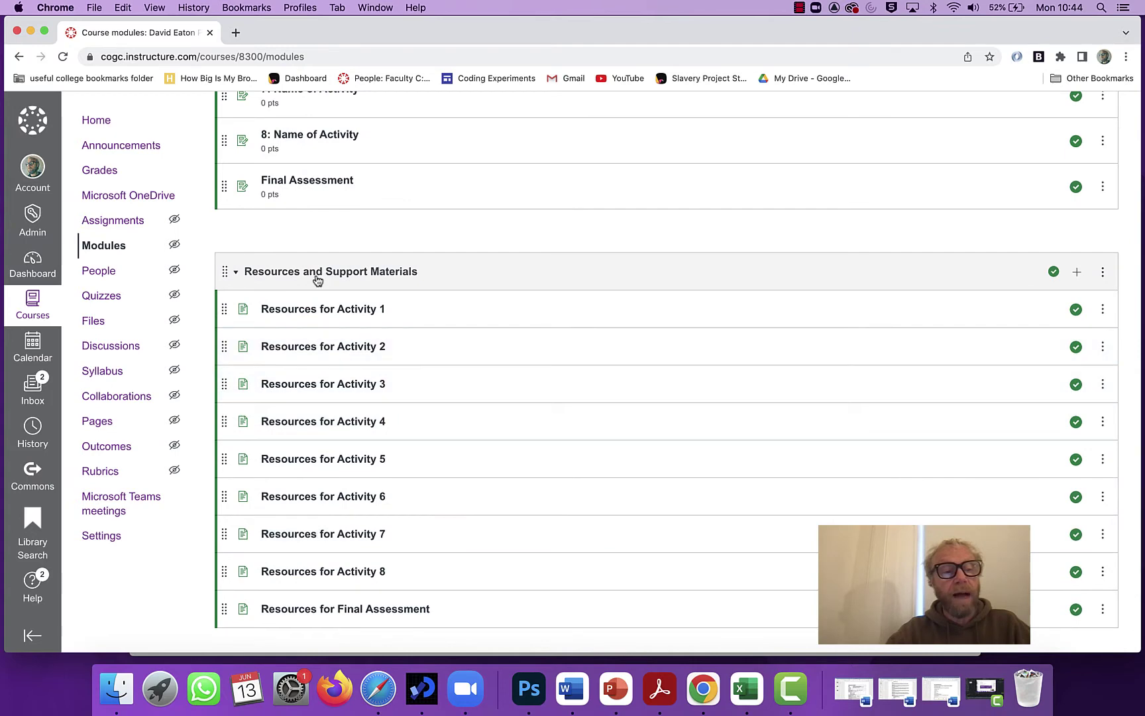
pyautogui.scroll(-2, 339, 303)
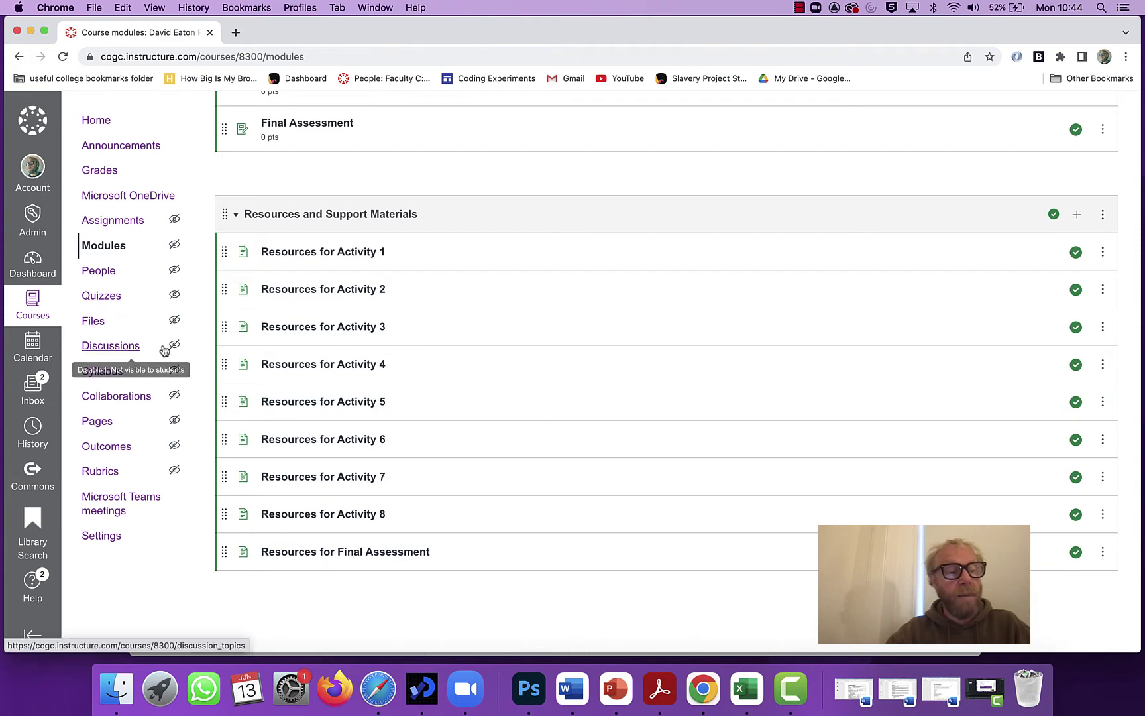
# - Open the course's Pages area, list all pages and review the titles in the list
pyautogui.click(97, 422)
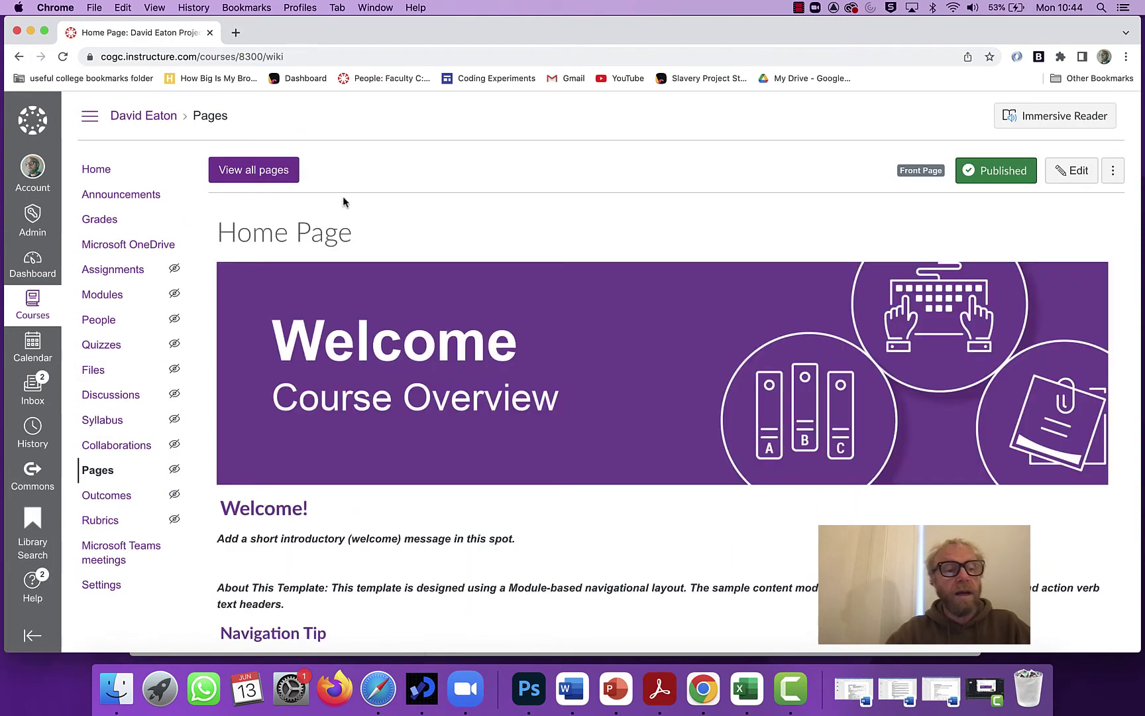
pyautogui.click(265, 174)
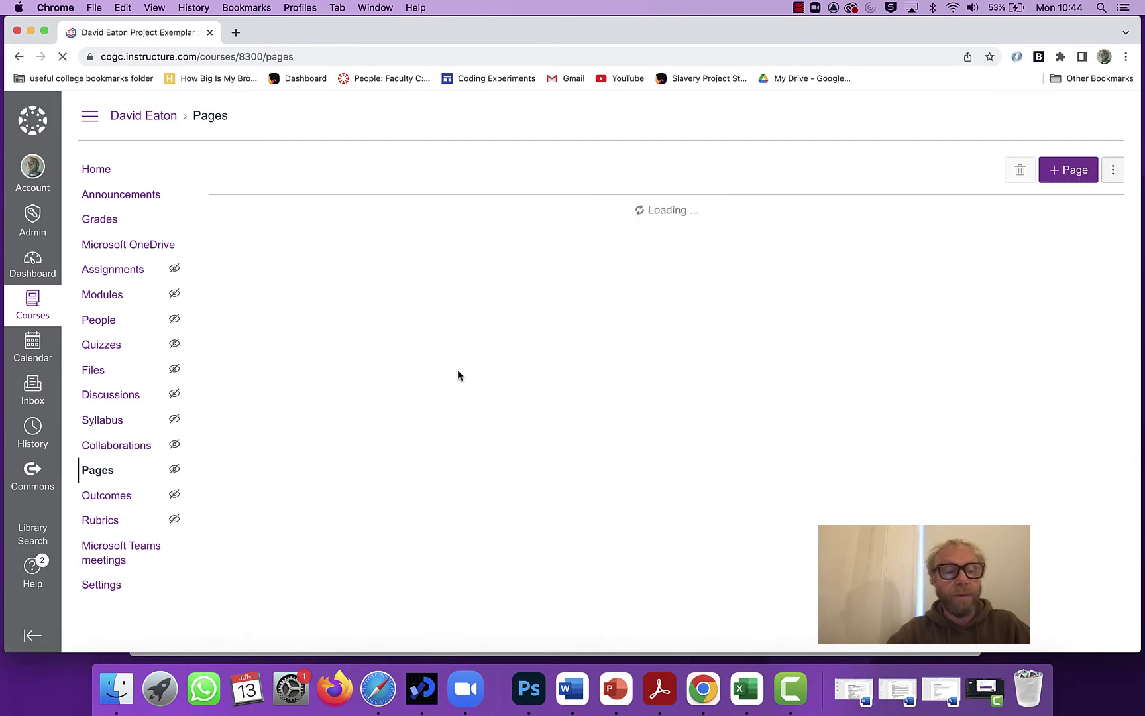
pyautogui.scroll(-2, 459, 376)
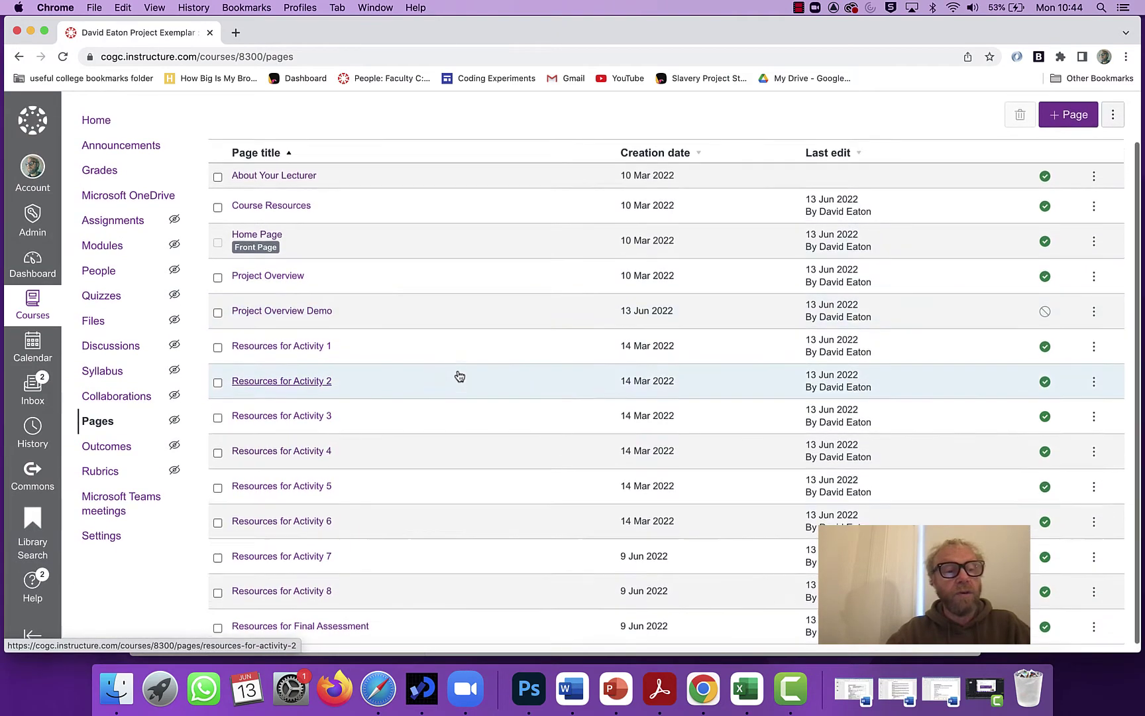
pyautogui.scroll(2, 460, 376)
pyautogui.scroll(-2, 459, 375)
pyautogui.scroll(2, 457, 375)
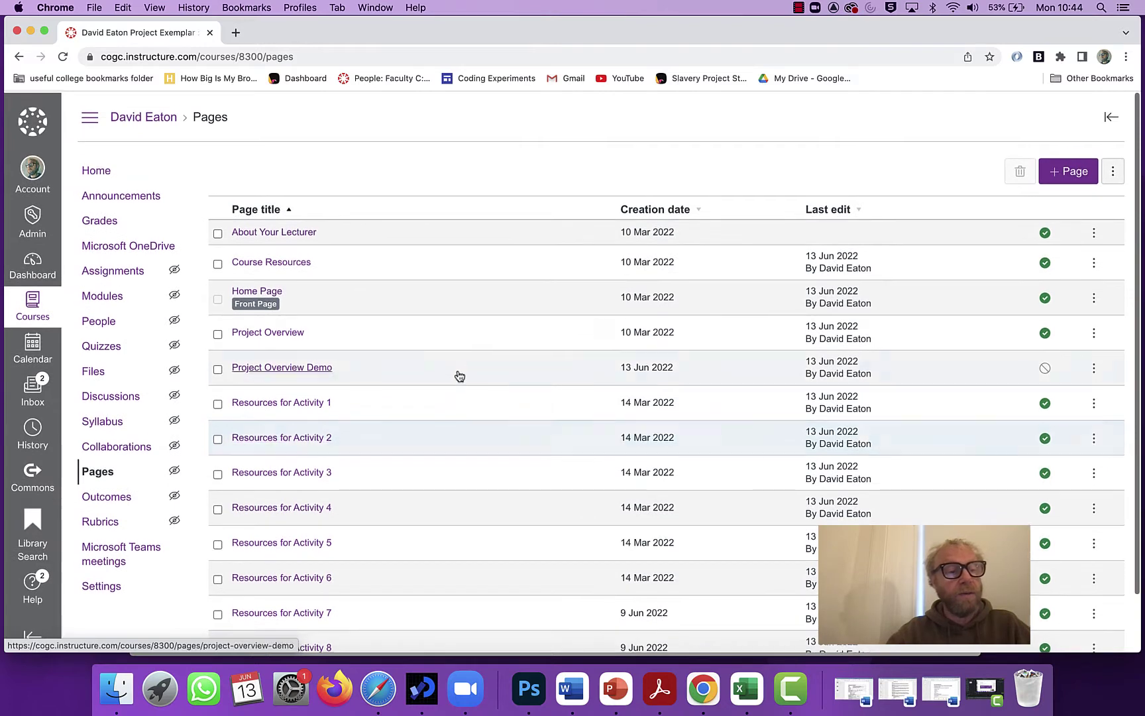
# - Open the course's Assignments page and review the activities, final assessment and group discussion listed there
pyautogui.click(110, 276)
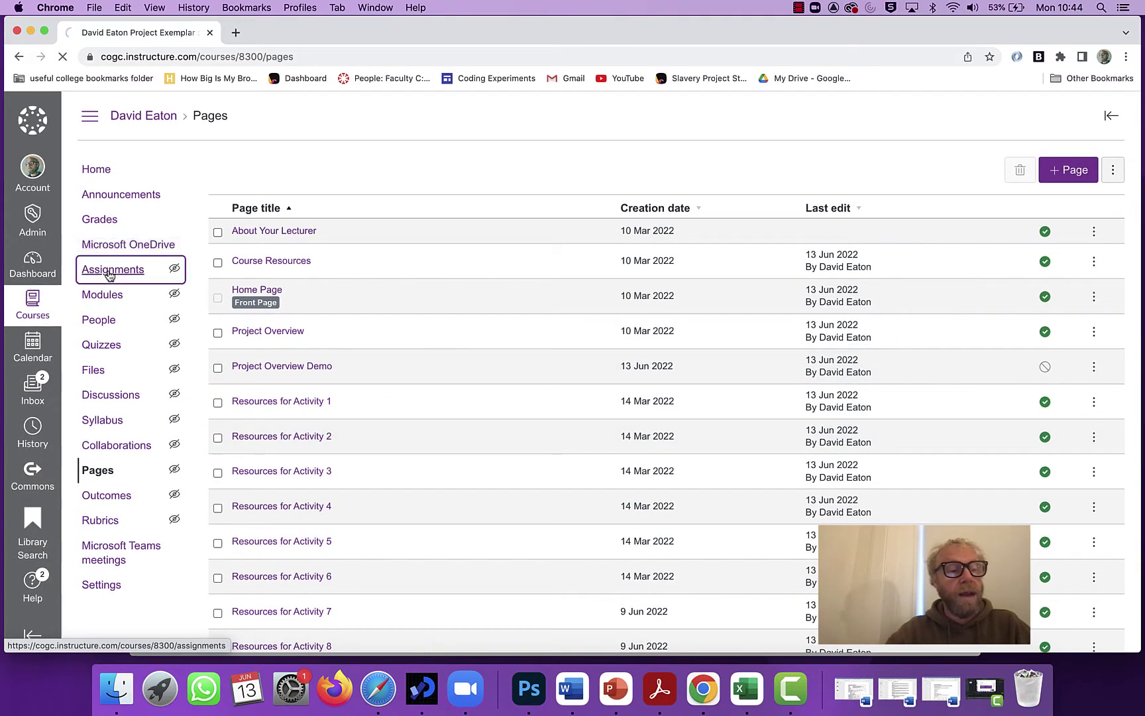
pyautogui.scroll(-5, 370, 278)
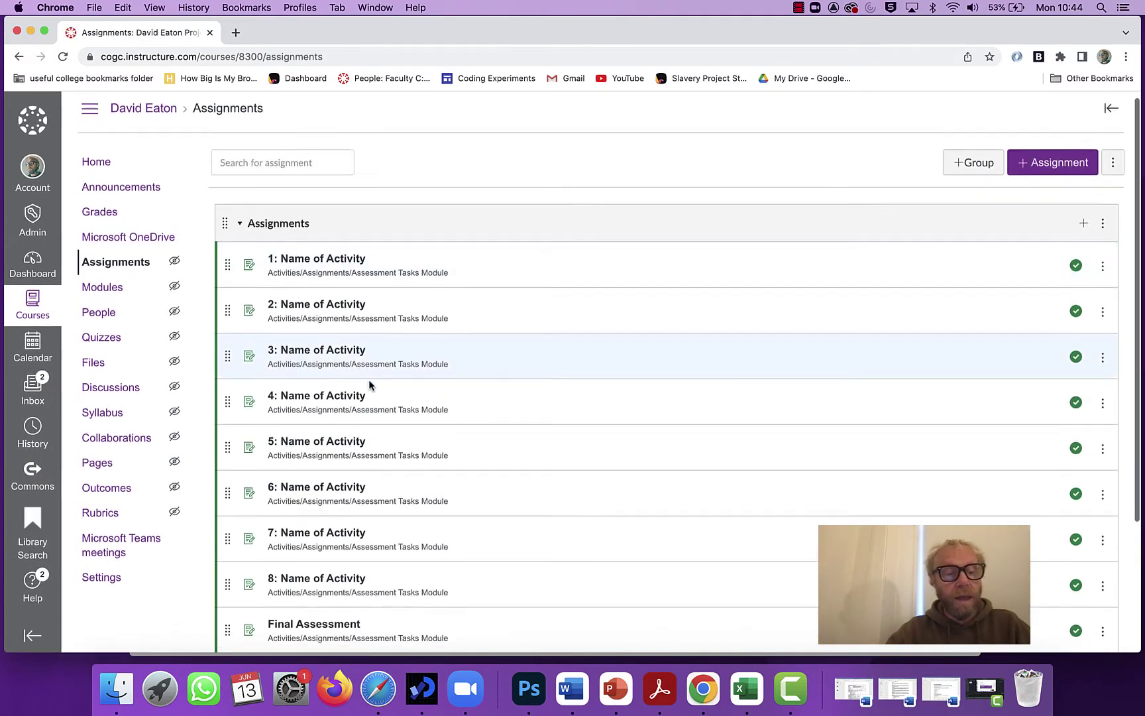
pyautogui.scroll(3, 368, 379)
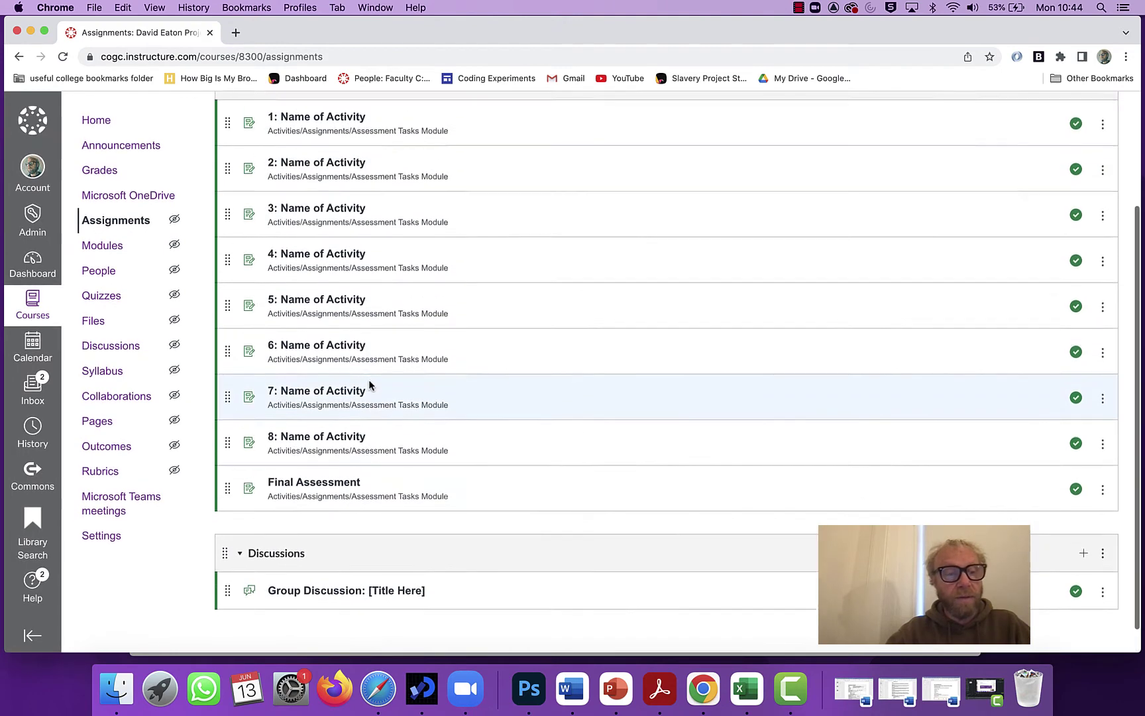
pyautogui.scroll(2, 370, 384)
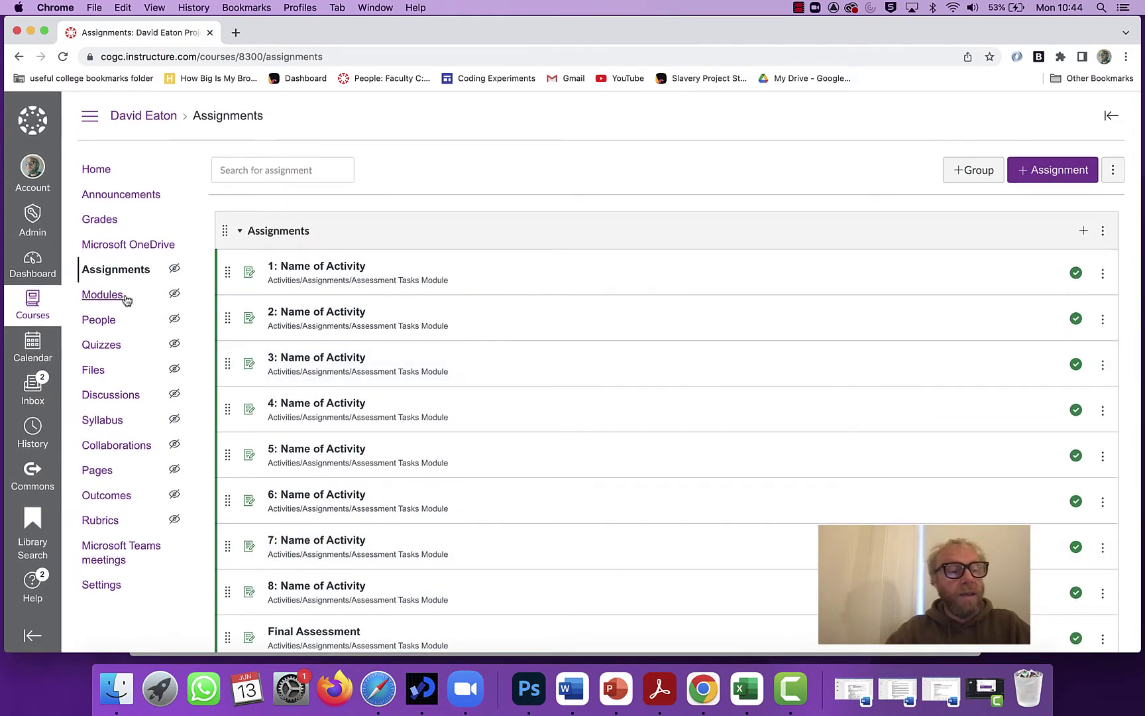
# - Return to the course home, open the Project Overview from its linked button and review the weekly image tiles
pyautogui.click(105, 172)
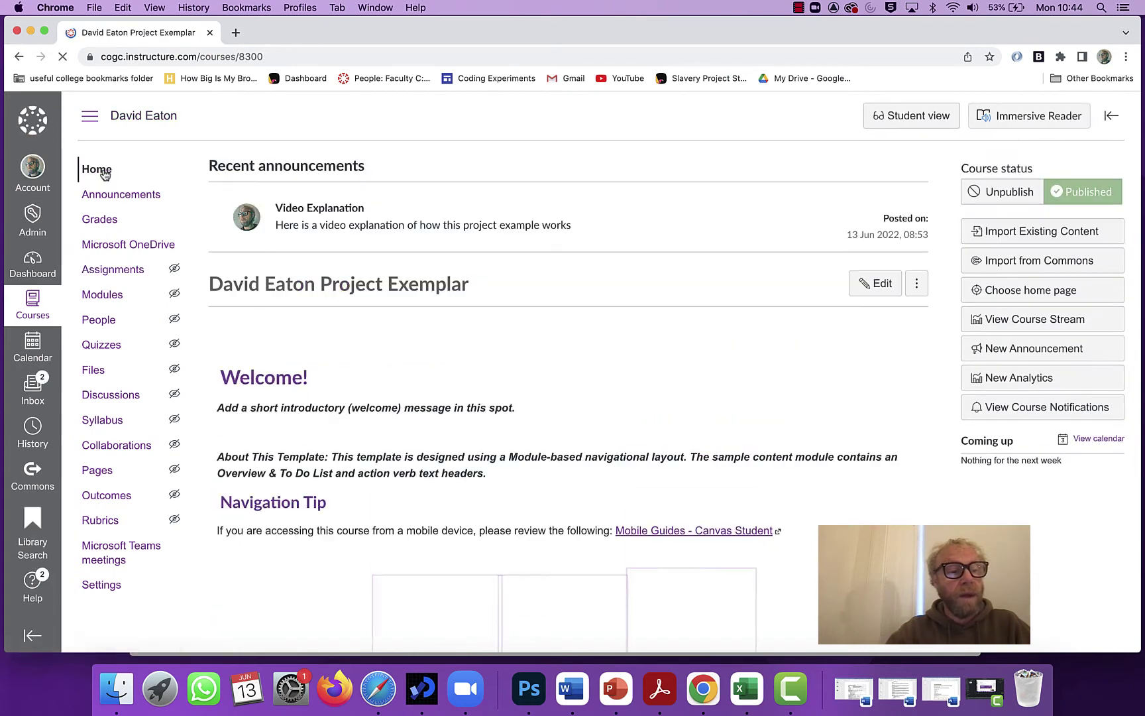
pyautogui.scroll(-5, 351, 408)
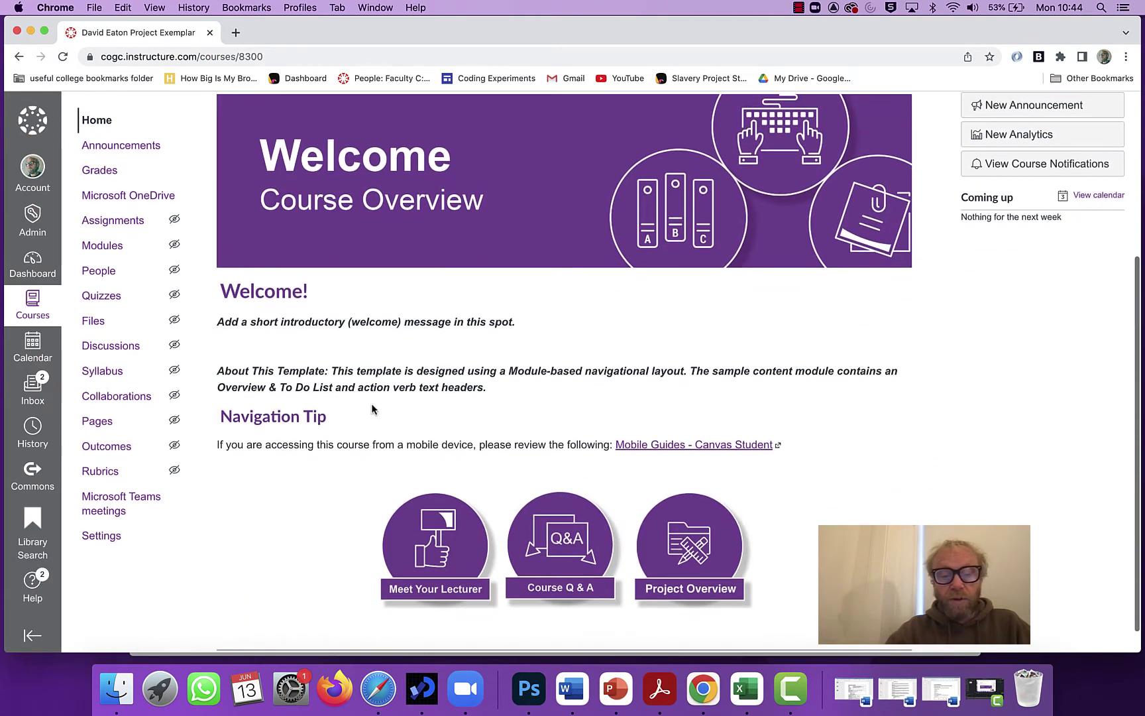
pyautogui.click(684, 555)
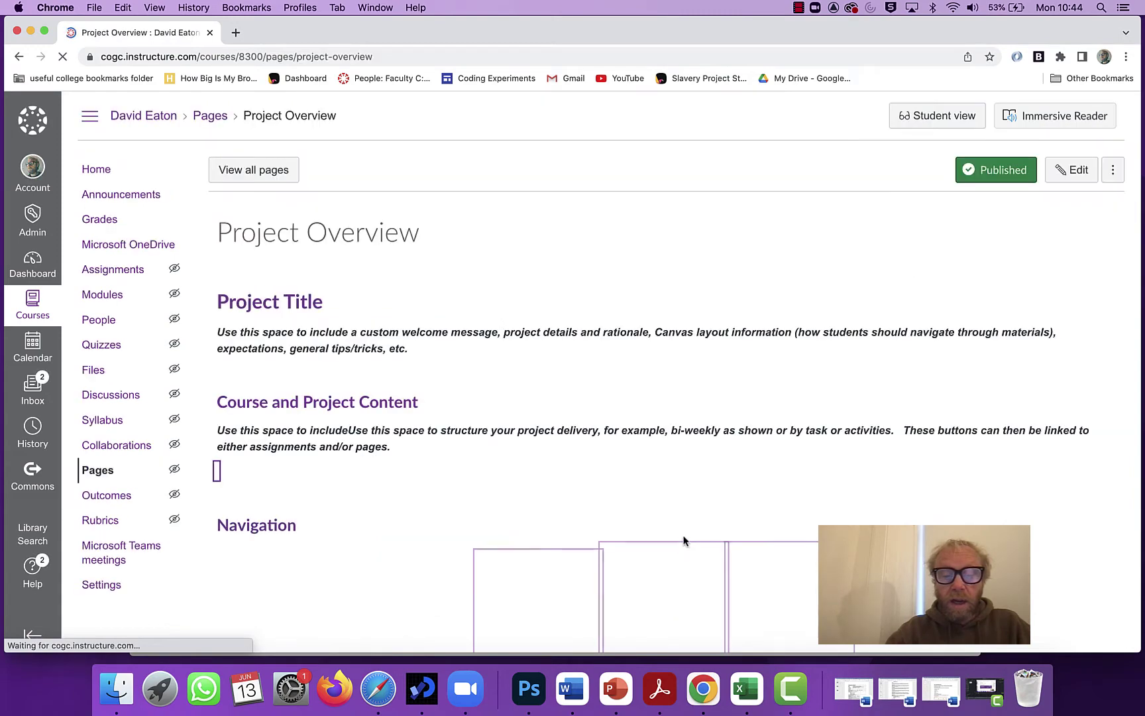
pyautogui.scroll(-4, 684, 537)
pyautogui.scroll(-6, 685, 537)
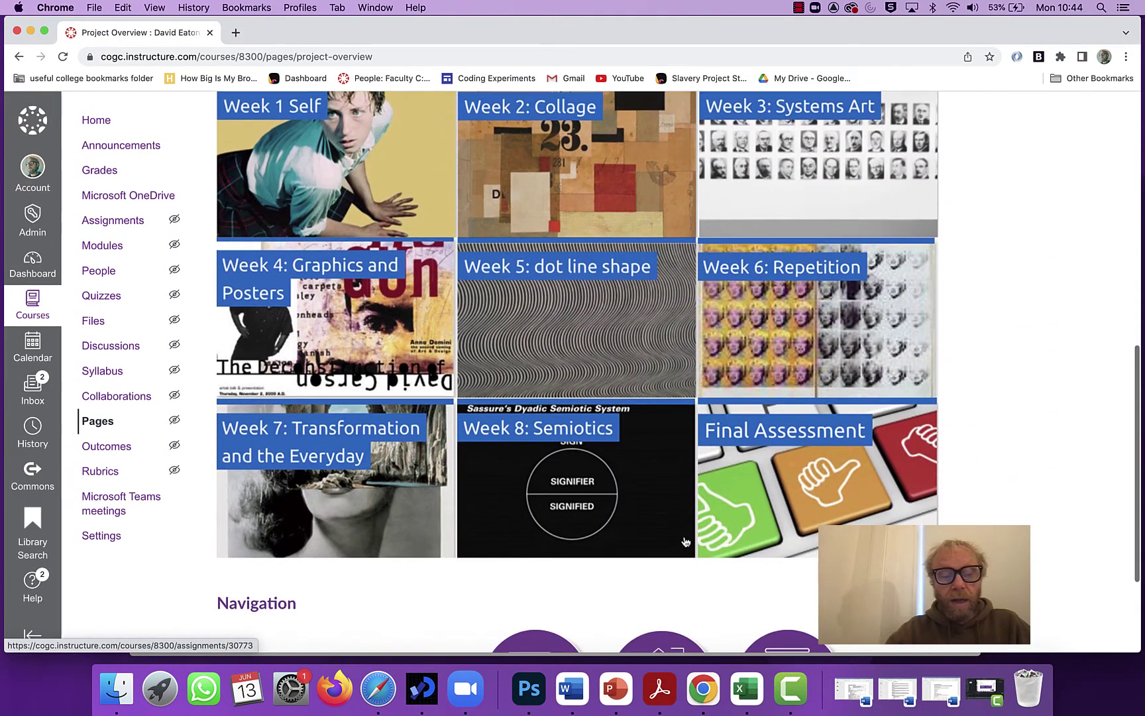
pyautogui.scroll(3, 686, 542)
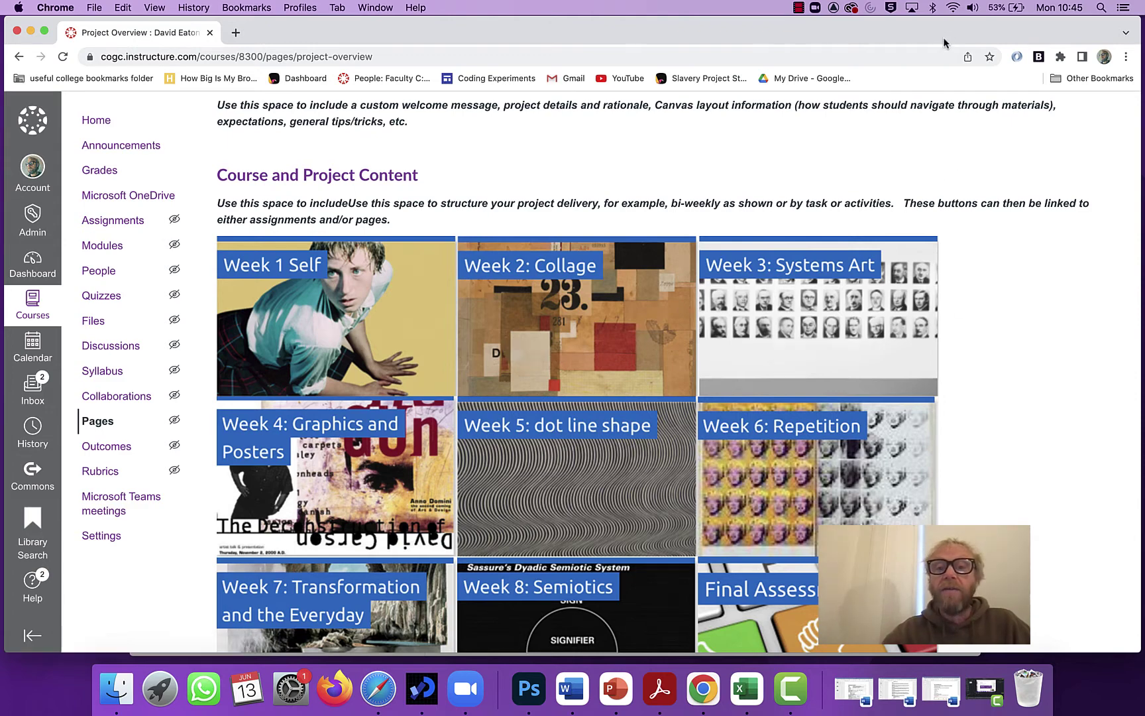
# - Narrow the browser window in two stages to check how the Project Overview tiles and navigation buttons rearrange
pyautogui.moveTo(944, 39)
pyautogui.mouseDown()
pyautogui.moveTo(917, 38)
pyautogui.moveTo(927, 38)
pyautogui.mouseUp()
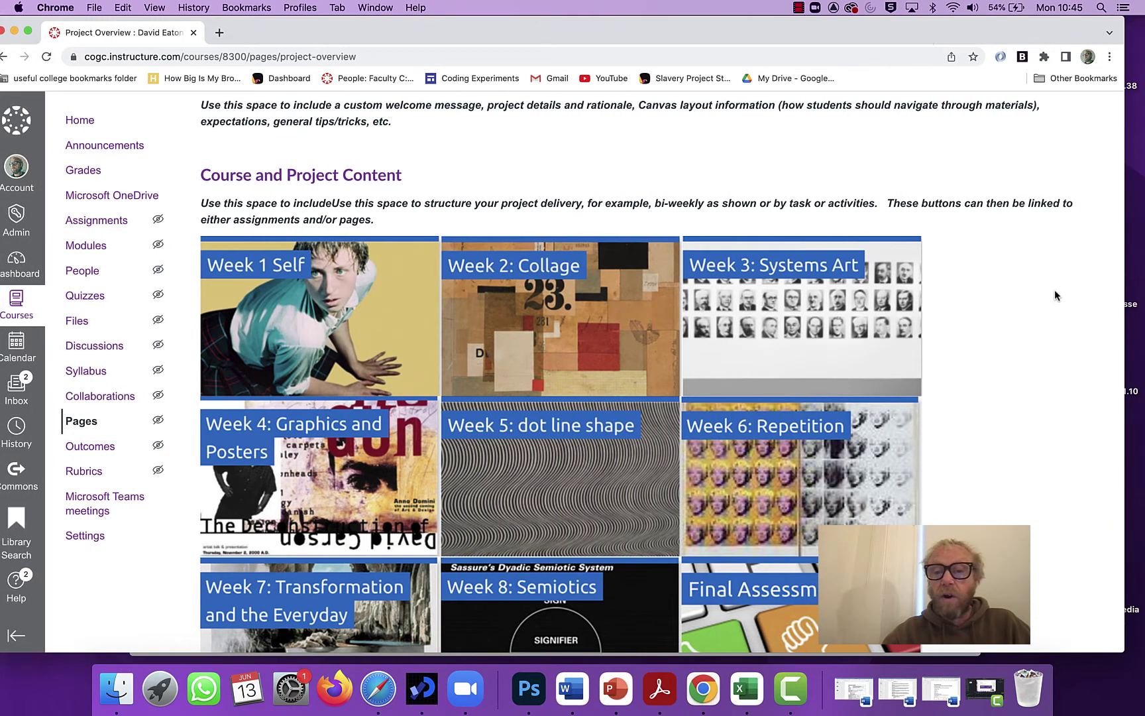
pyautogui.moveTo(1121, 305); pyautogui.dragTo(559, 337)
pyautogui.scroll(-10, 417, 406)
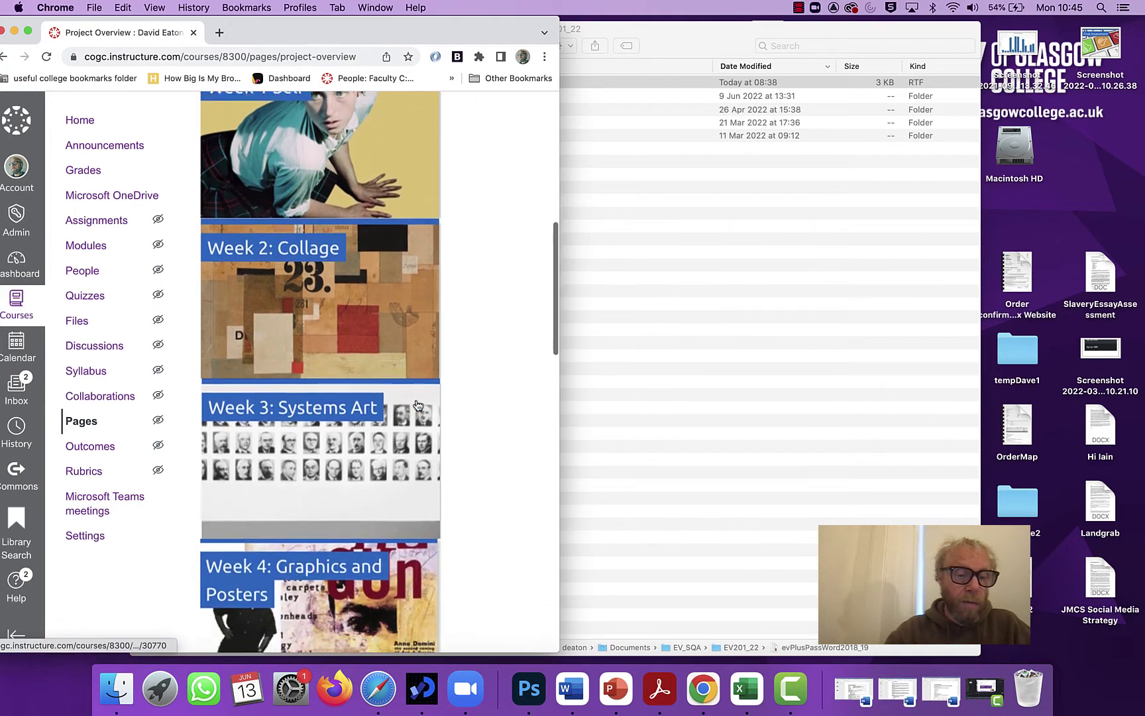
pyautogui.scroll(-10, 417, 406)
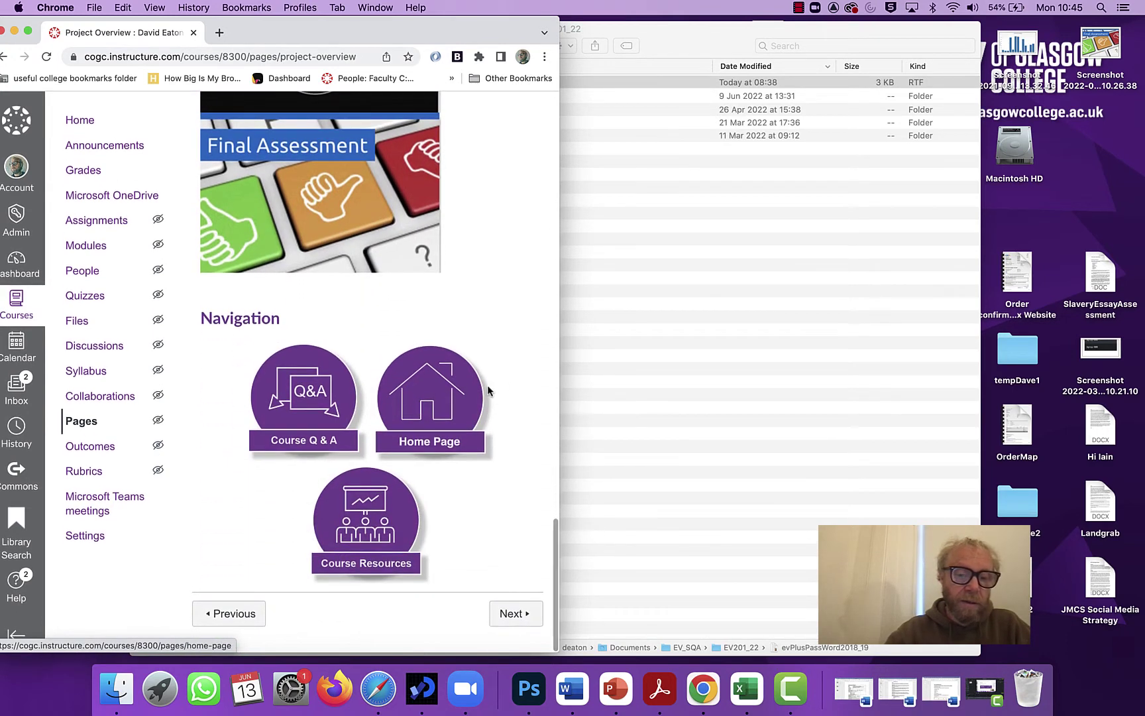
pyautogui.moveTo(559, 381); pyautogui.dragTo(462, 394)
pyautogui.scroll(-10, 188, 424)
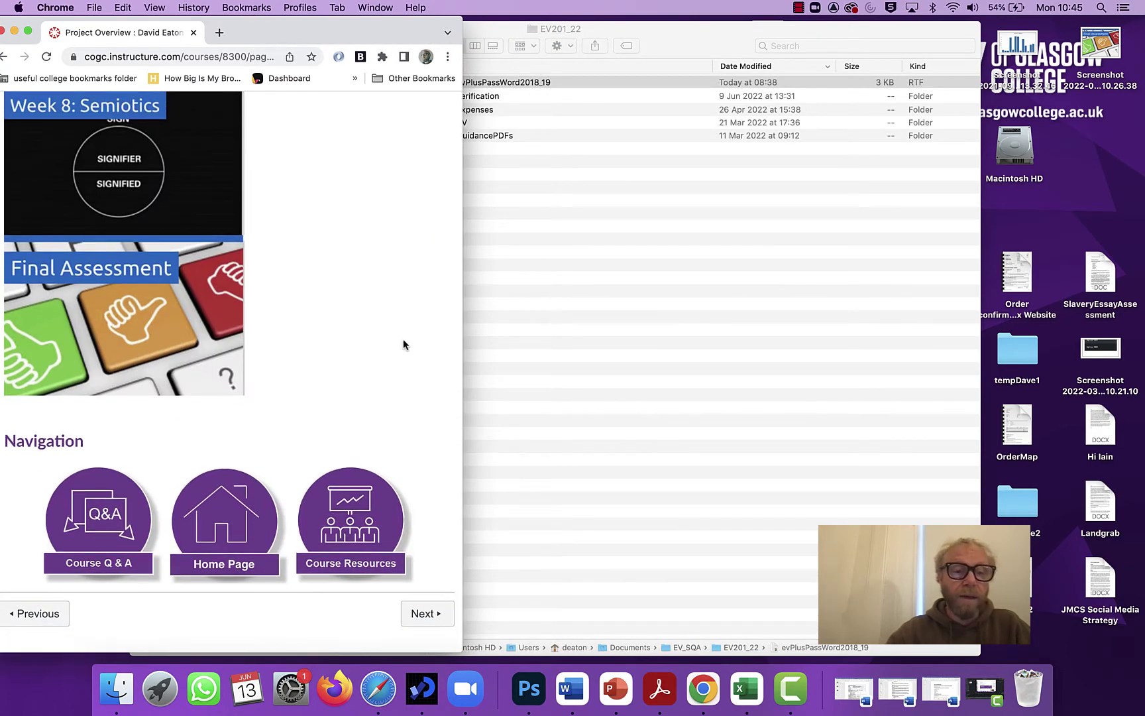
# - Widen the browser window again and review the Project Overview page's banner, text and tile grid
pyautogui.moveTo(462, 332); pyautogui.dragTo(1037, 353)
pyautogui.scroll(5, 697, 351)
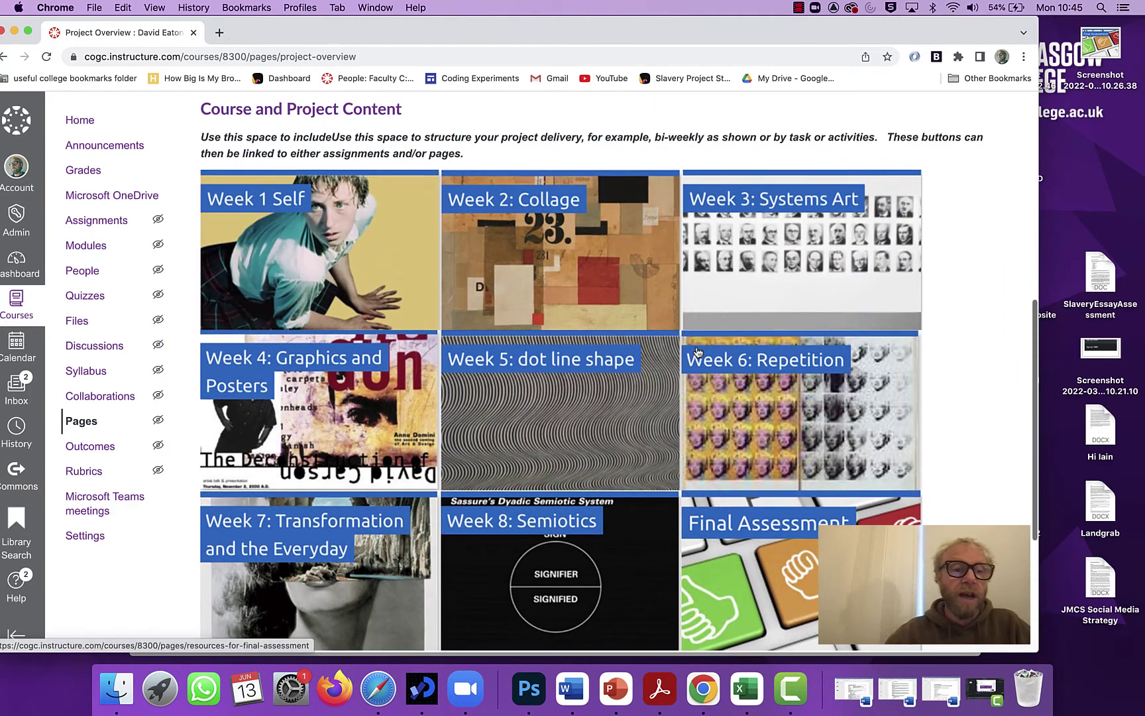
pyautogui.scroll(5, 697, 352)
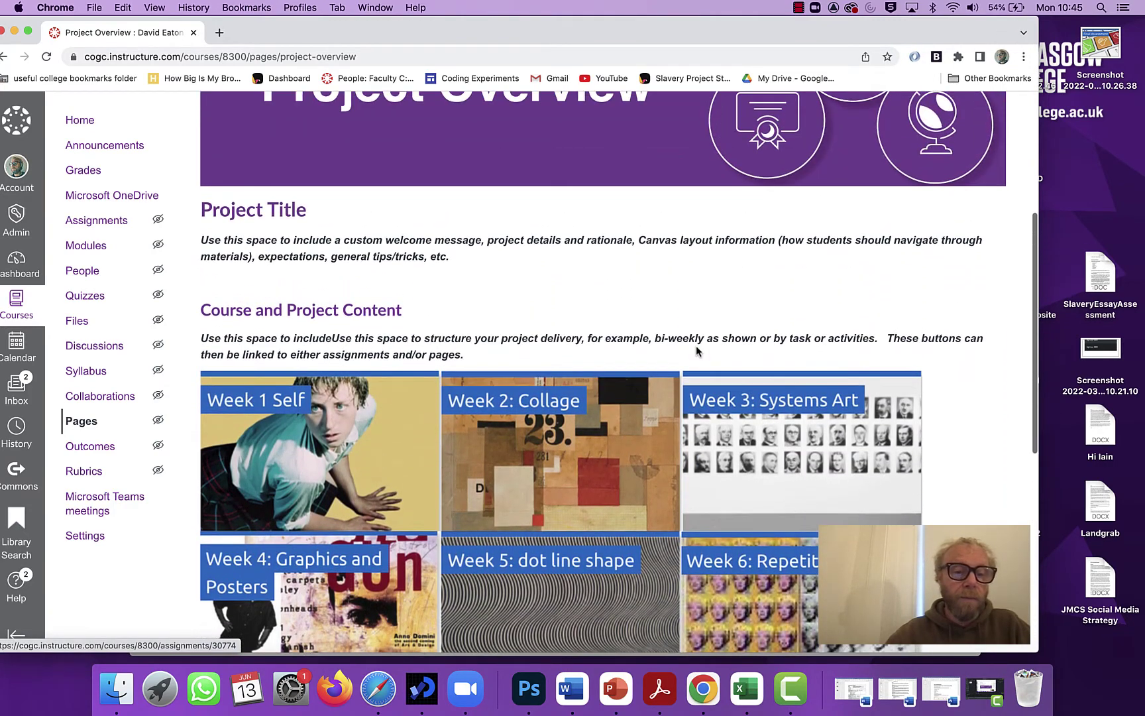
pyautogui.scroll(2, 695, 352)
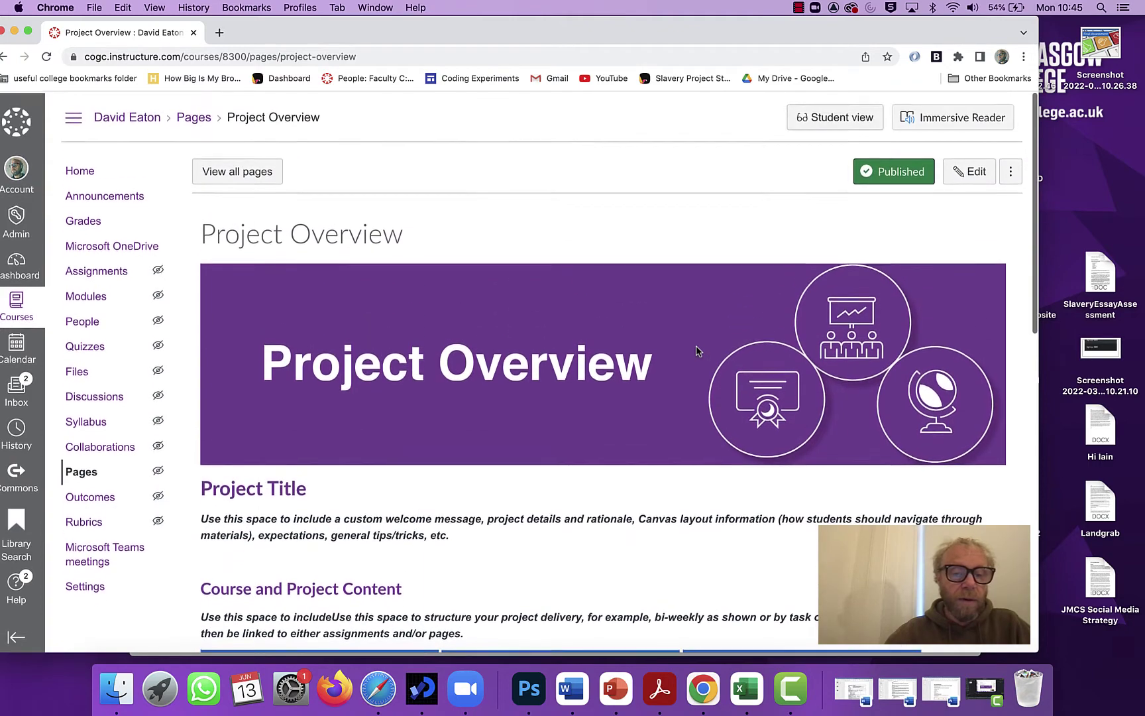
pyautogui.scroll(-5, 696, 351)
pyautogui.scroll(-1, 699, 342)
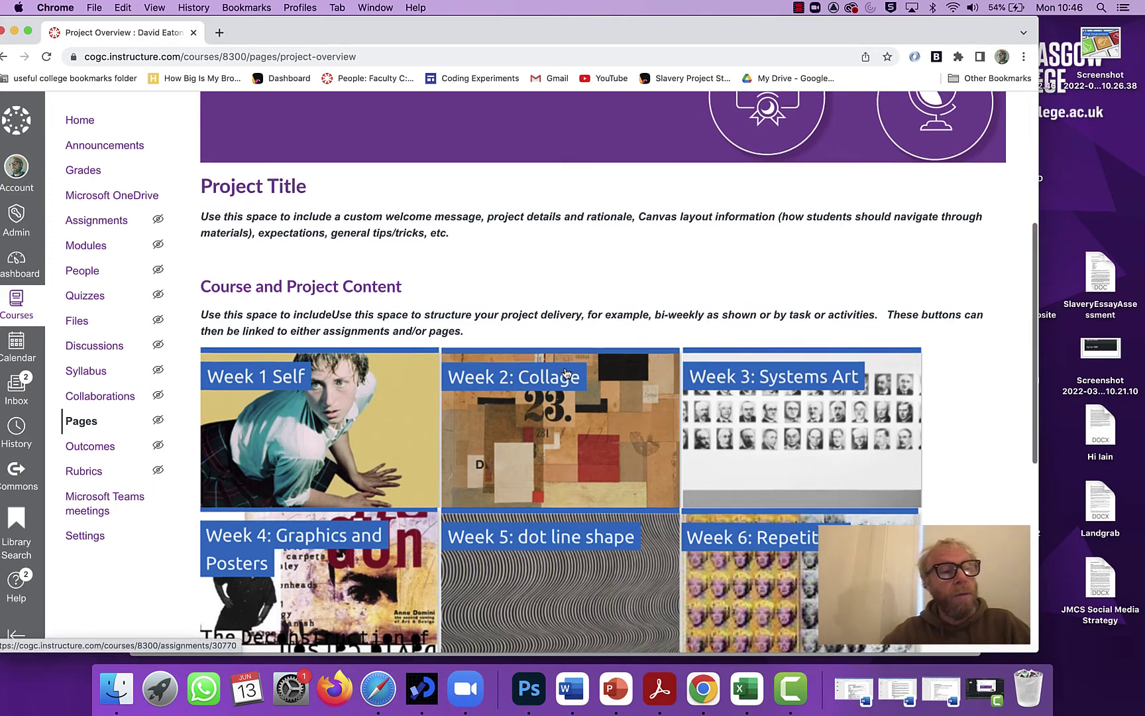
pyautogui.scroll(5, 565, 373)
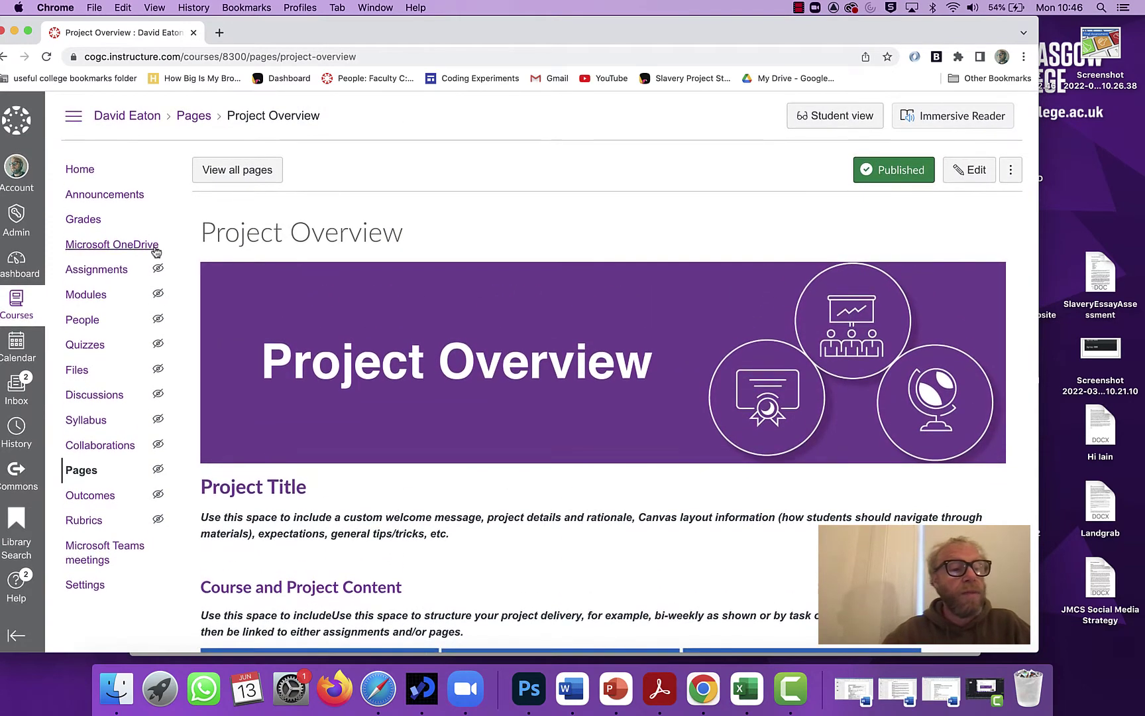
# - Open the course home page and examine its announcement, welcome banner, introductory text and linked buttons
pyautogui.click(85, 170)
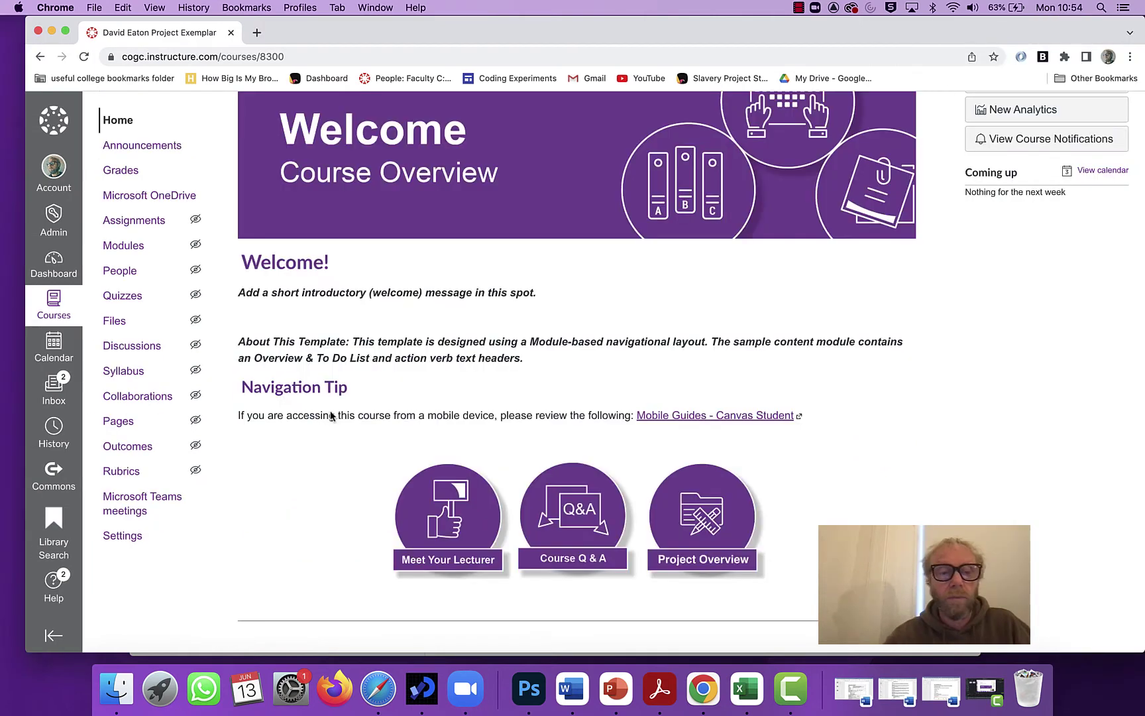
pyautogui.scroll(5, 331, 415)
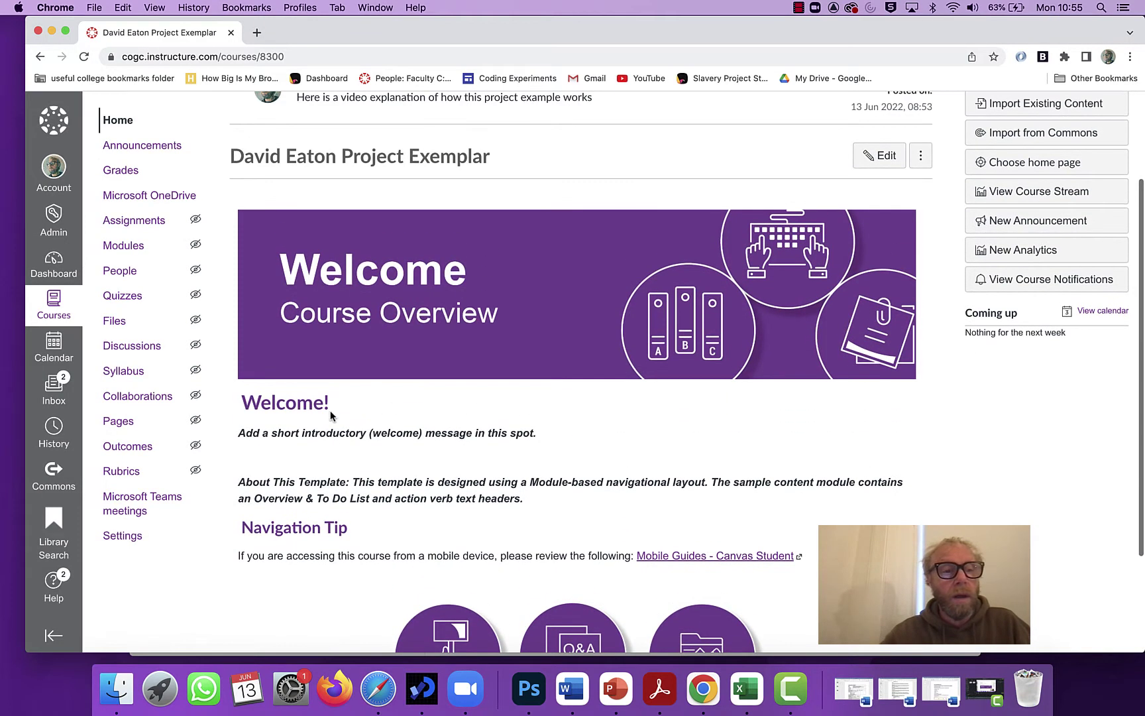
pyautogui.scroll(-3, 331, 416)
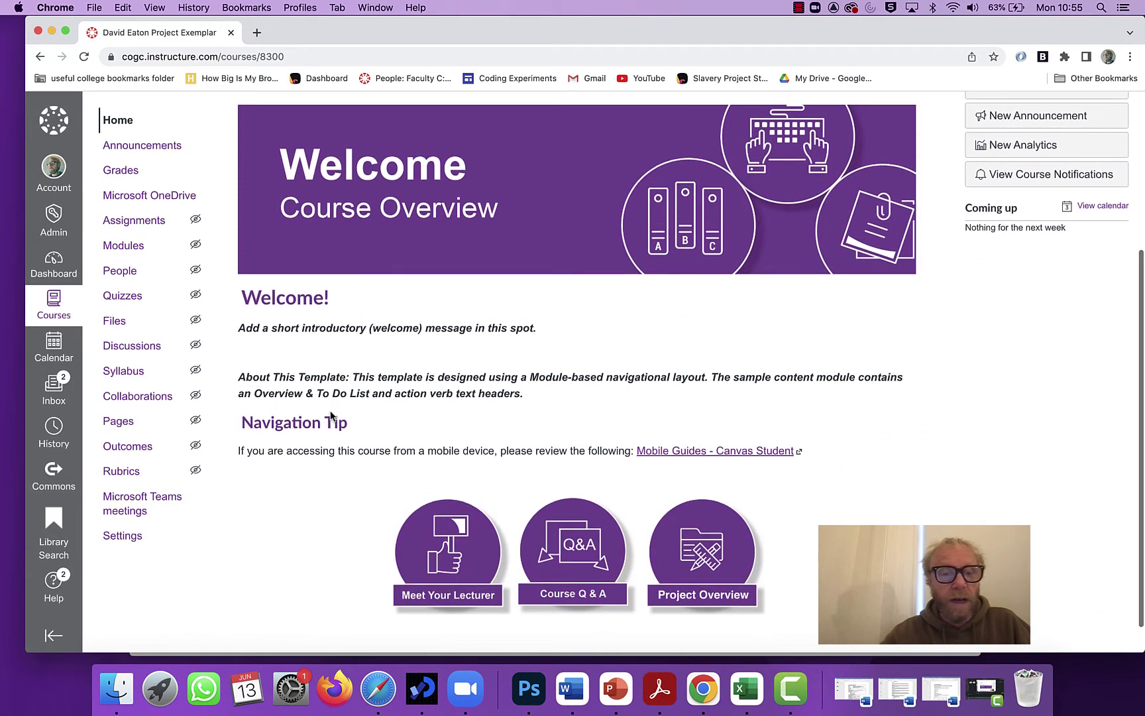
pyautogui.scroll(5, 331, 415)
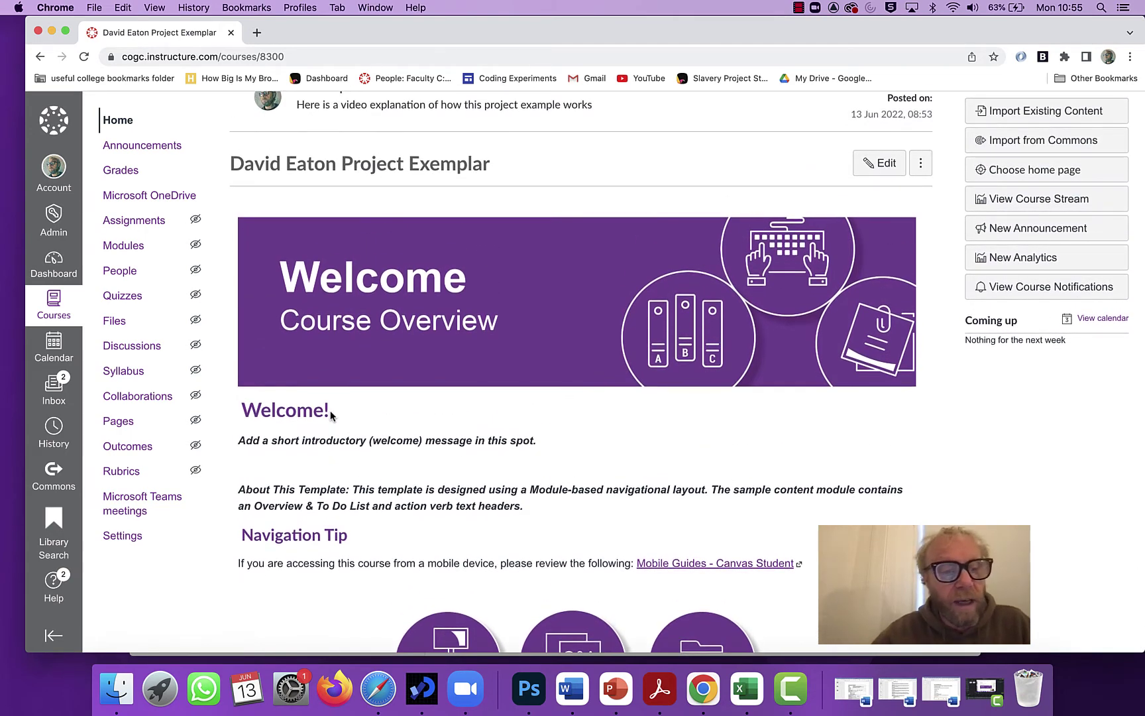
pyautogui.scroll(1, 331, 415)
pyautogui.scroll(-1, 330, 416)
pyautogui.scroll(1, 331, 415)
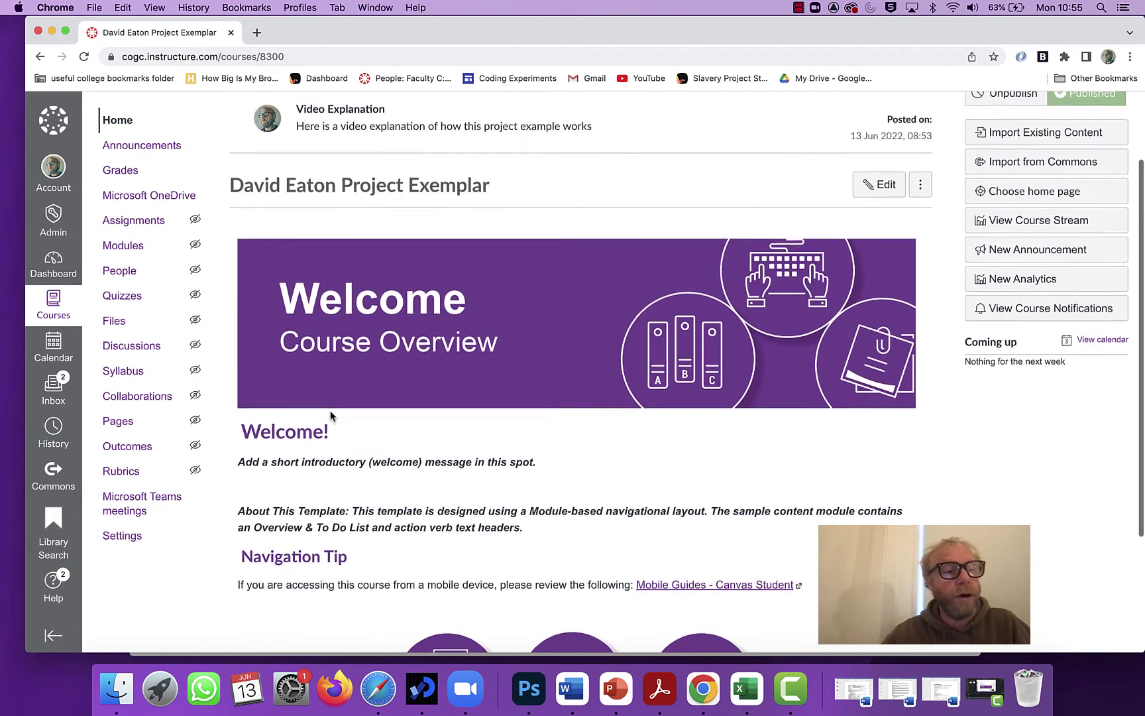
pyautogui.scroll(1, 330, 415)
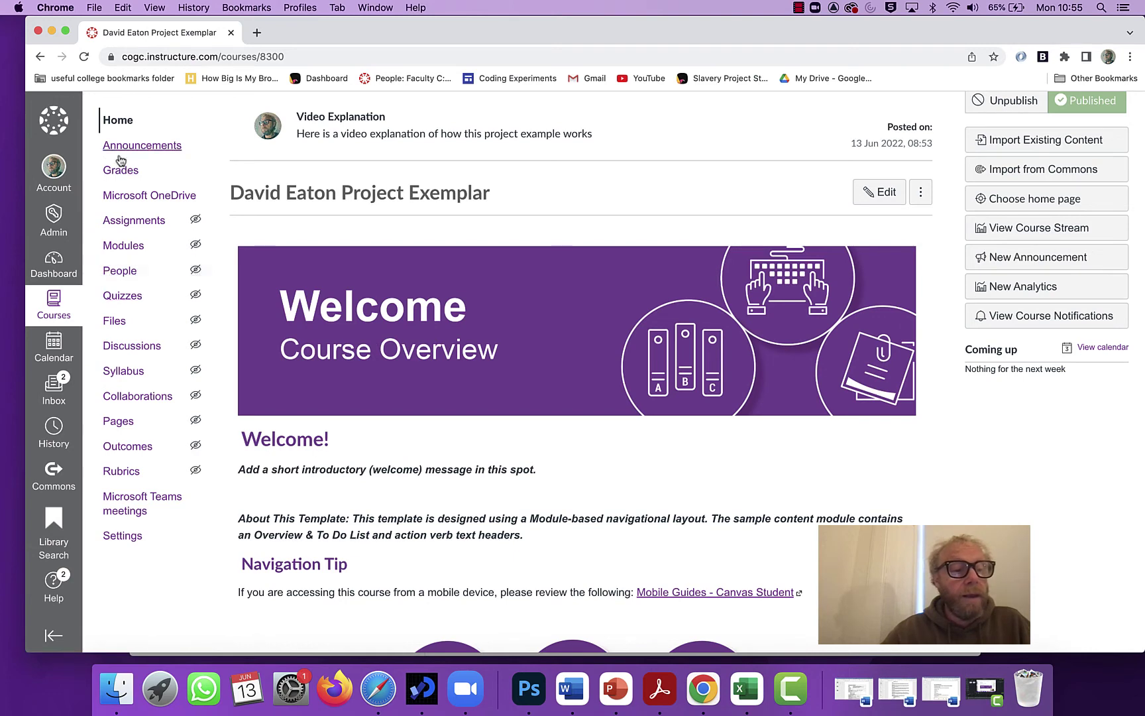
# - Go from the course home to the Pages area and open the complete page list to find the Project Overview pages
pyautogui.click(118, 424)
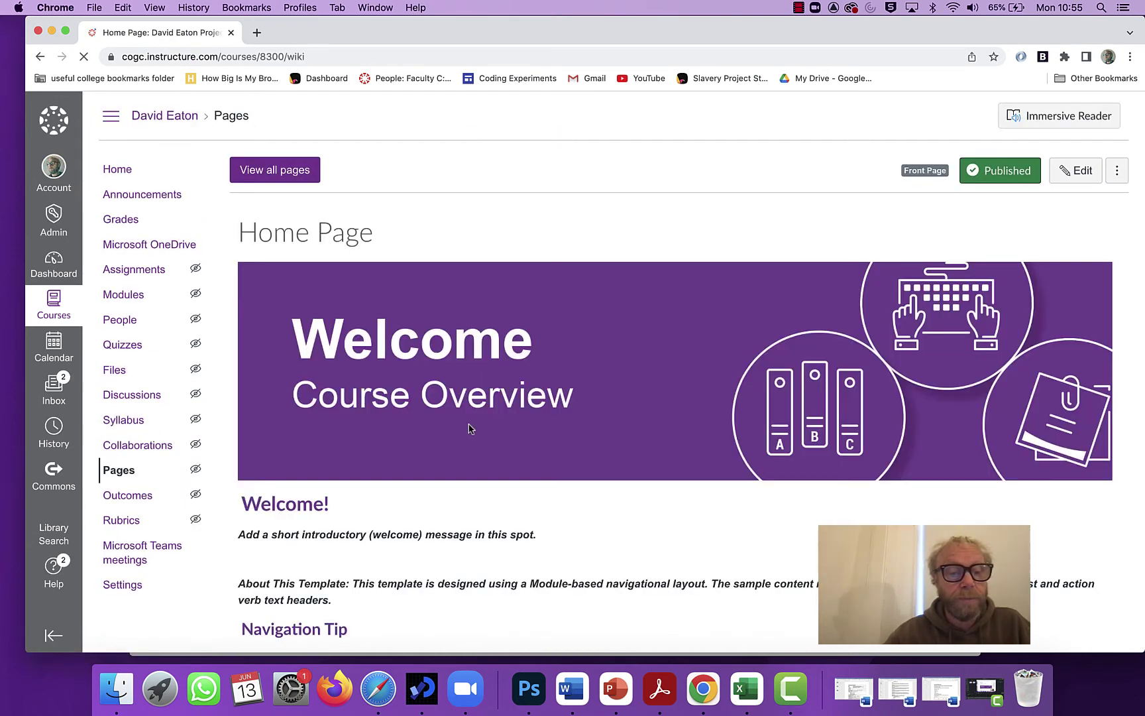
pyautogui.scroll(-1, 469, 430)
pyautogui.scroll(1, 470, 429)
pyautogui.click(267, 161)
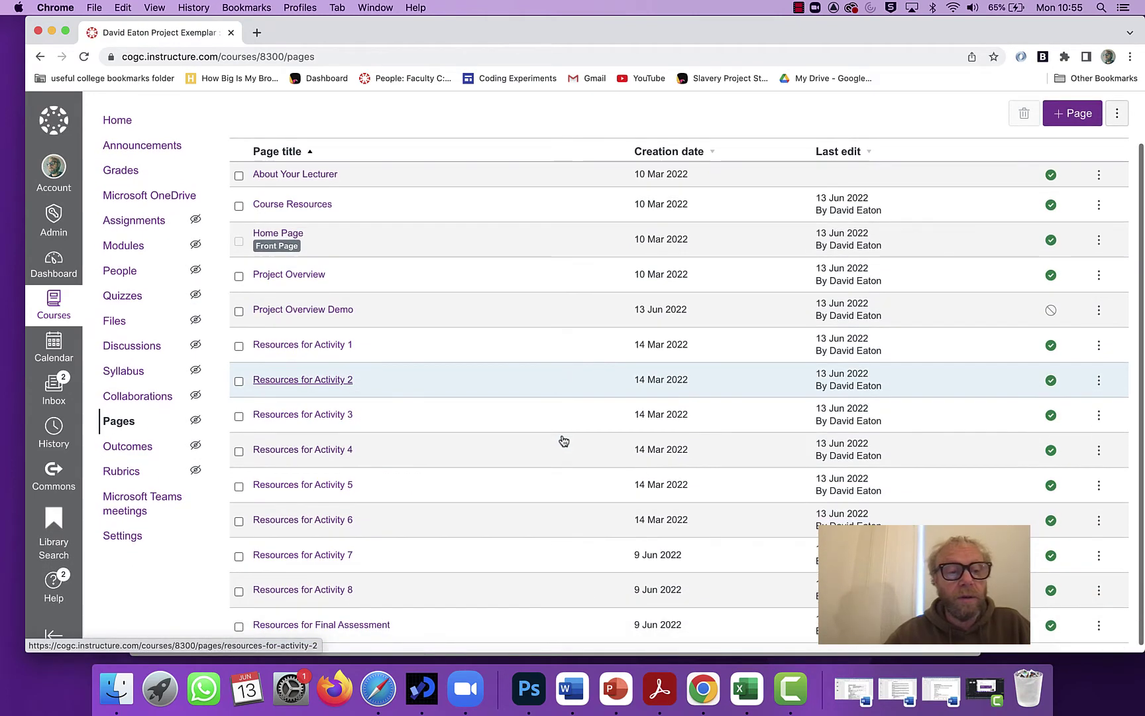
pyautogui.scroll(-1, 563, 440)
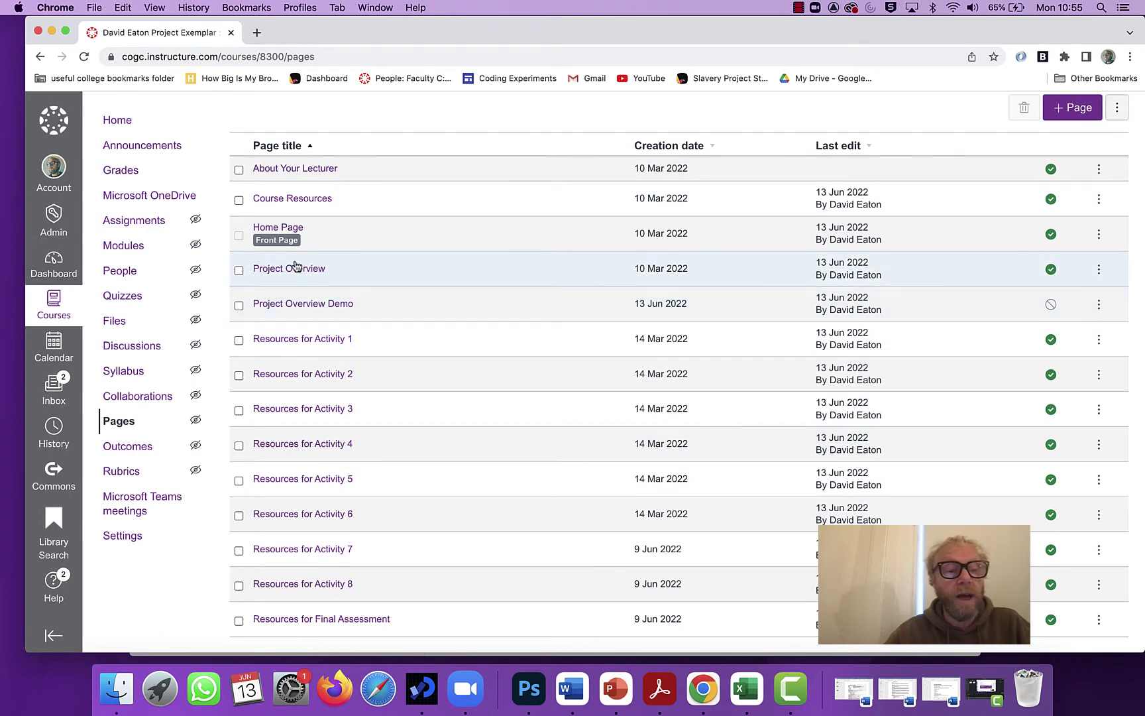
# - Open the Project Overview Demo page and review its banner, placeholder text and navigation buttons
pyautogui.click(344, 305)
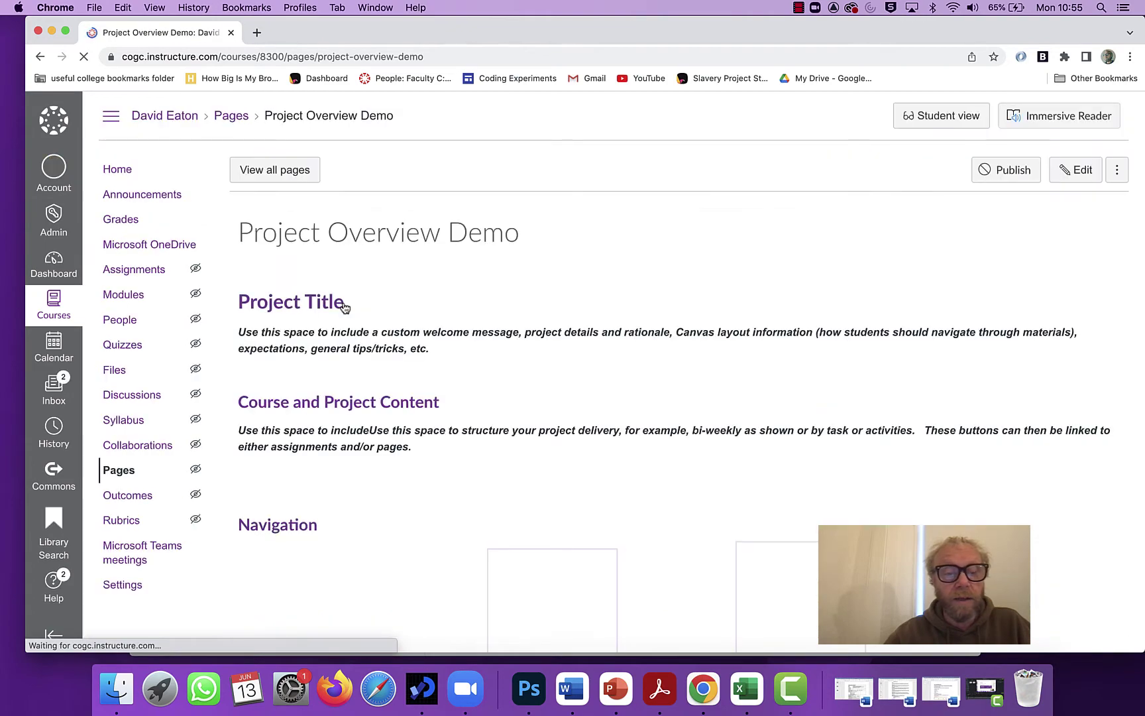
pyautogui.scroll(-2, 462, 390)
pyautogui.scroll(-5, 463, 394)
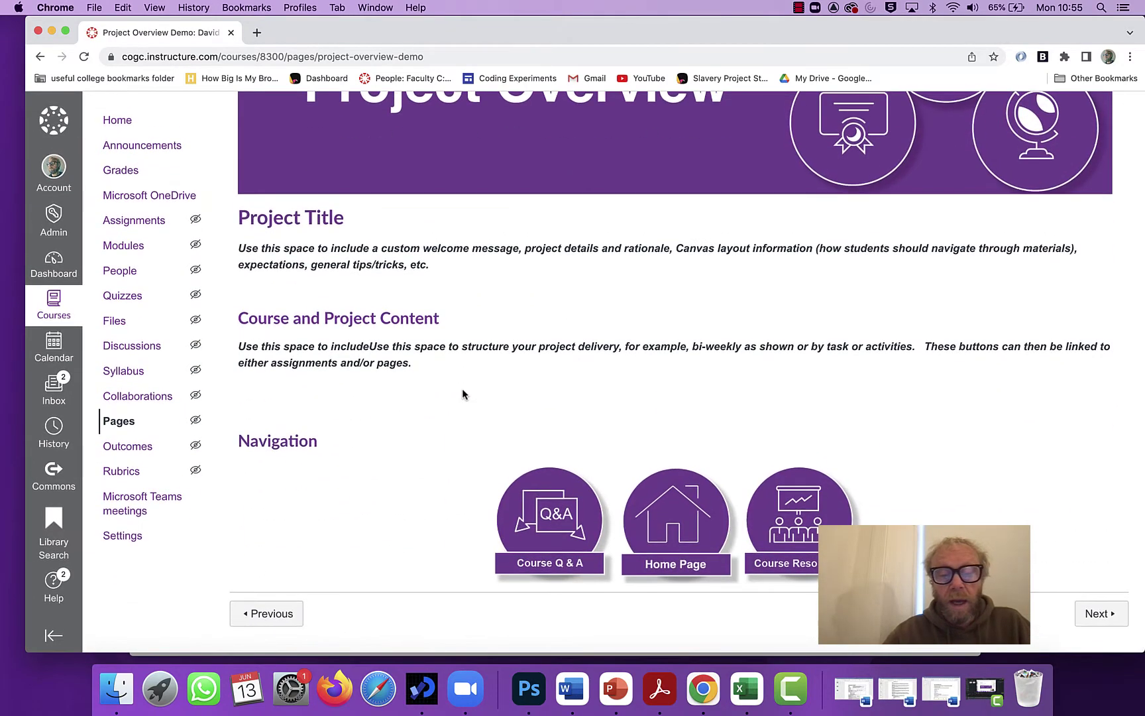
pyautogui.scroll(5, 722, 387)
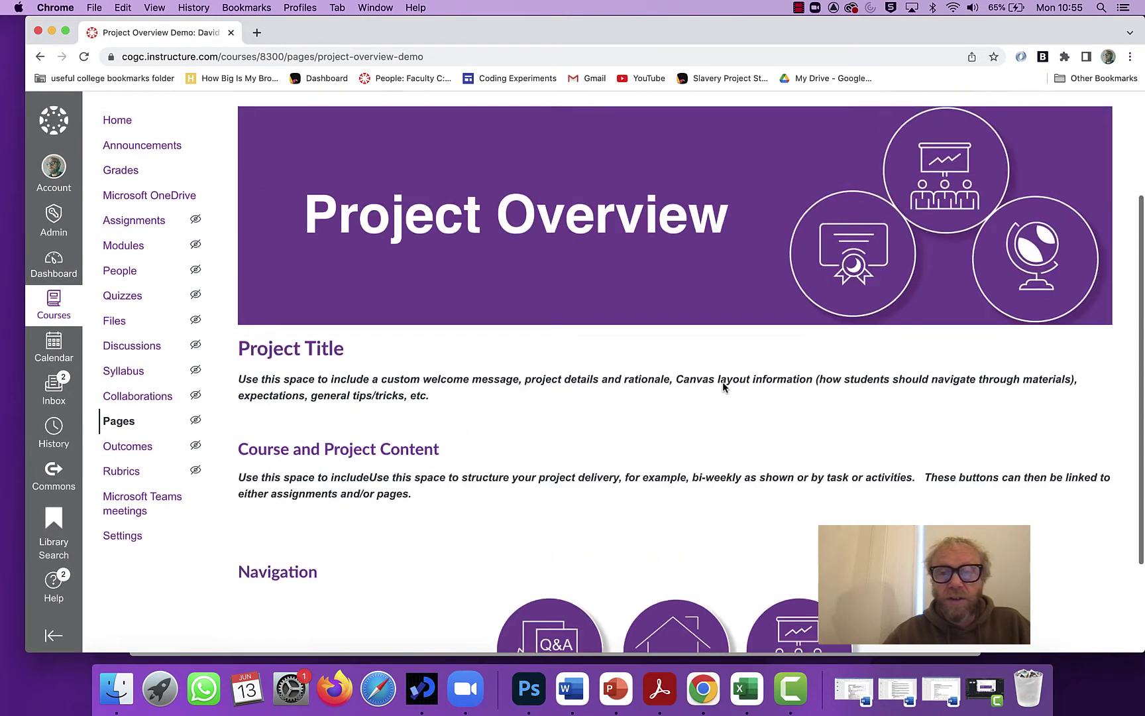
# - Open the Project Overview Demo page for editing and delete the Home Page button image from its Navigation section
pyautogui.click(1079, 173)
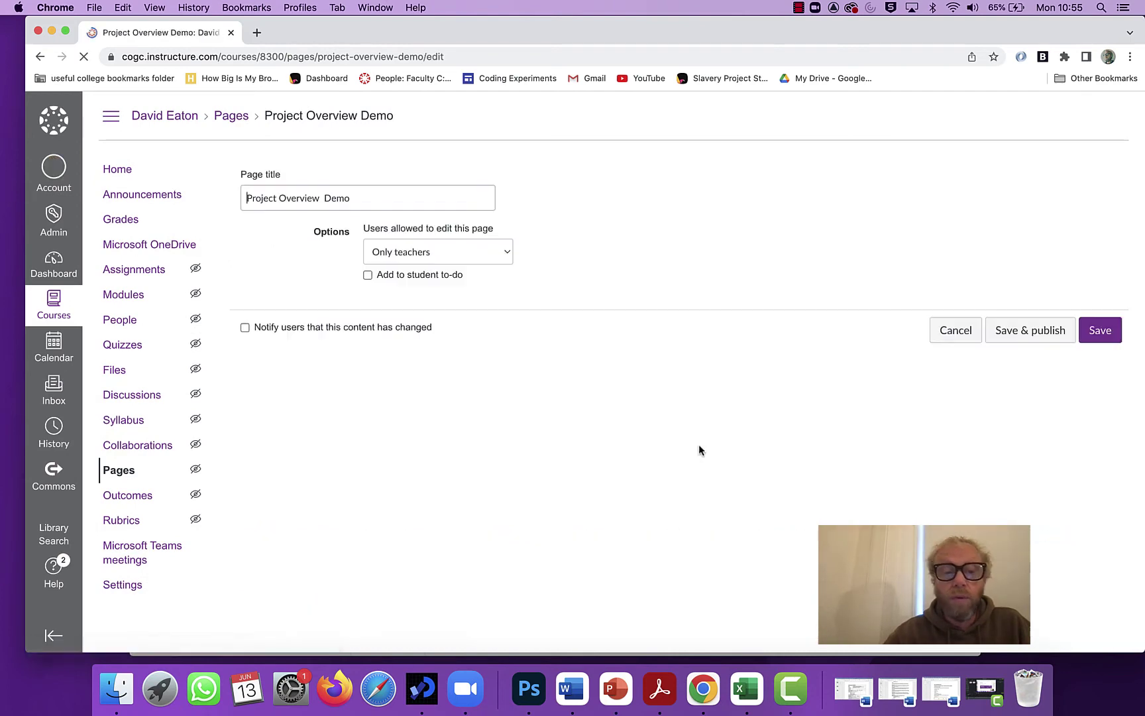
pyautogui.scroll(-10, 699, 446)
pyautogui.scroll(-1, 699, 446)
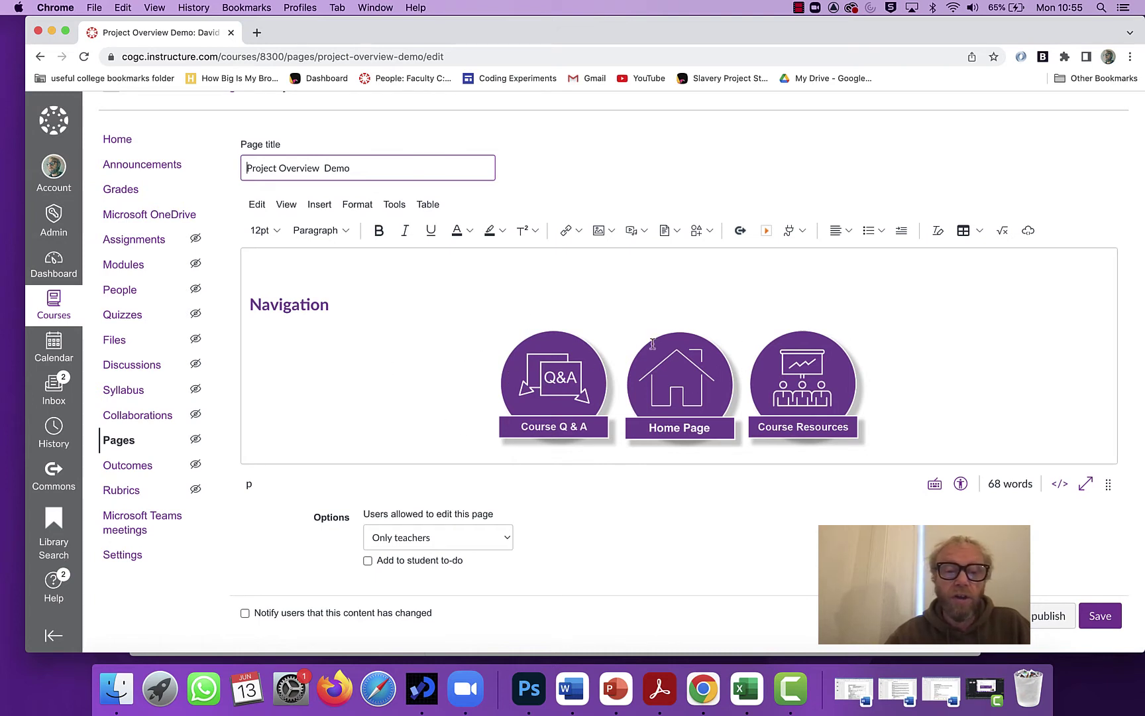
pyautogui.click(690, 379)
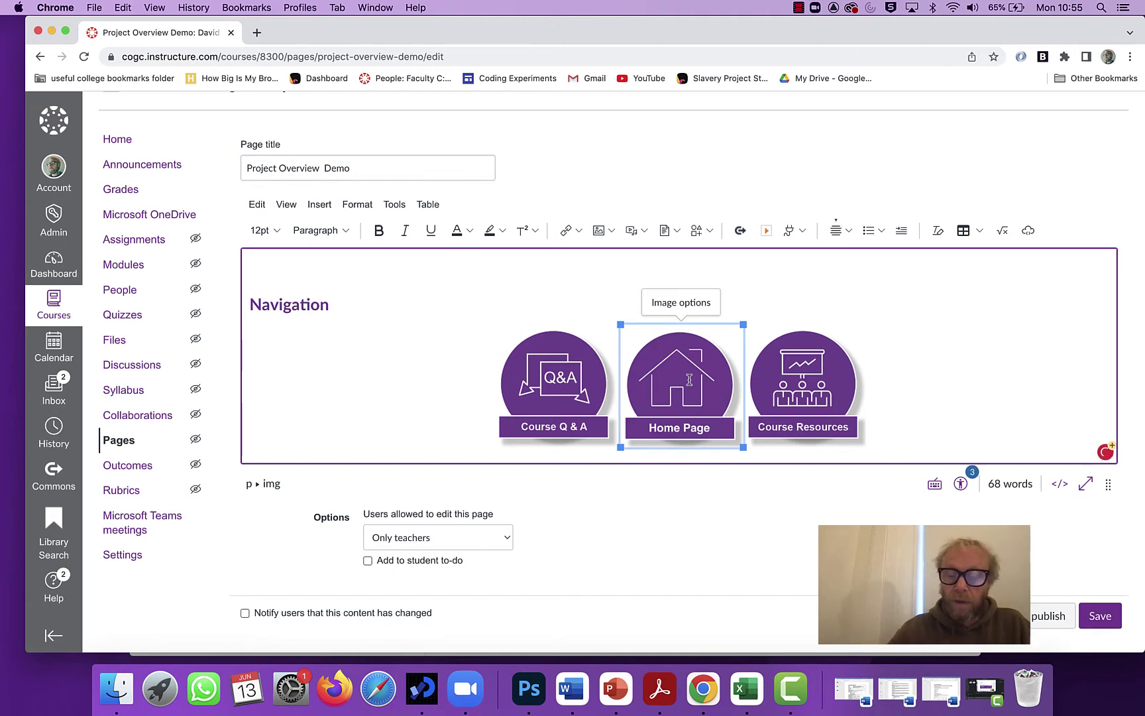
pyautogui.press('BackSpace')
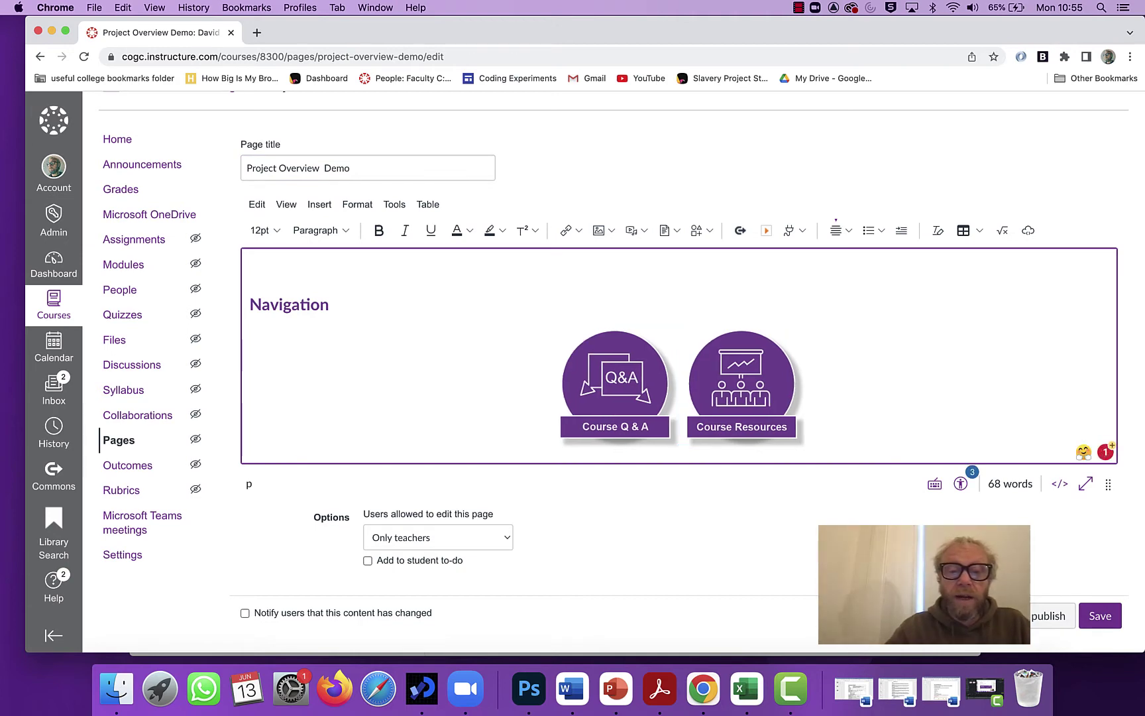
# - Insert the Home Page button from the course images between the Course Q & A and Course Resources buttons, save, and check the page
pyautogui.click(610, 232)
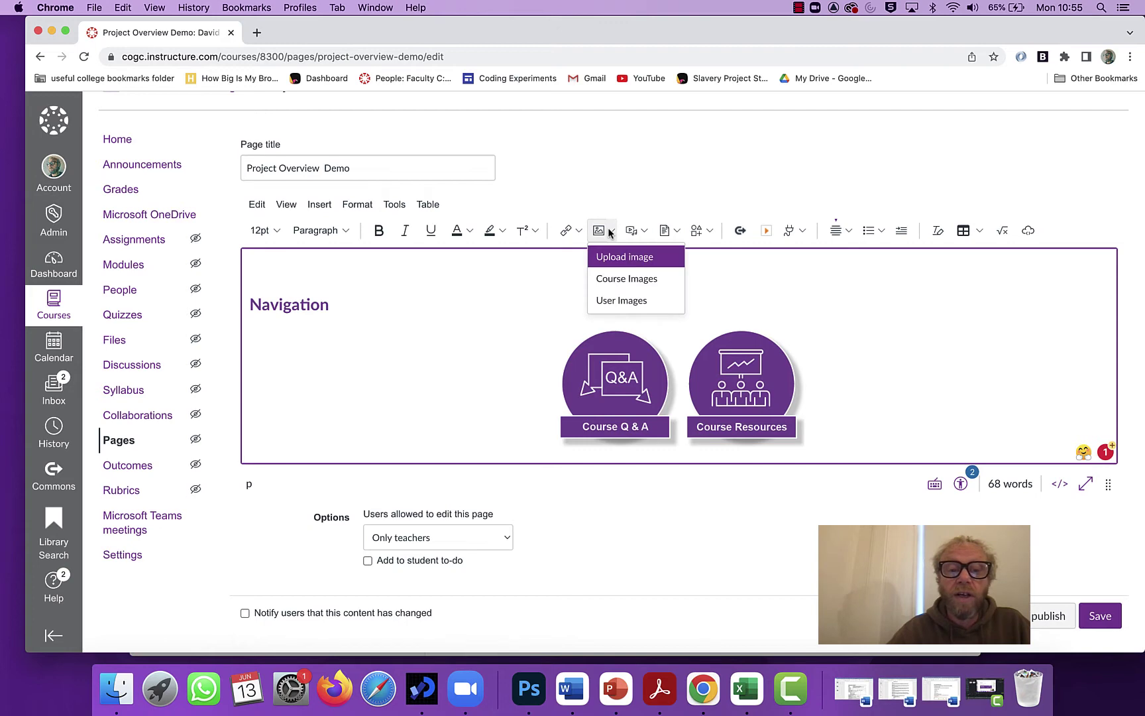
pyautogui.click(606, 280)
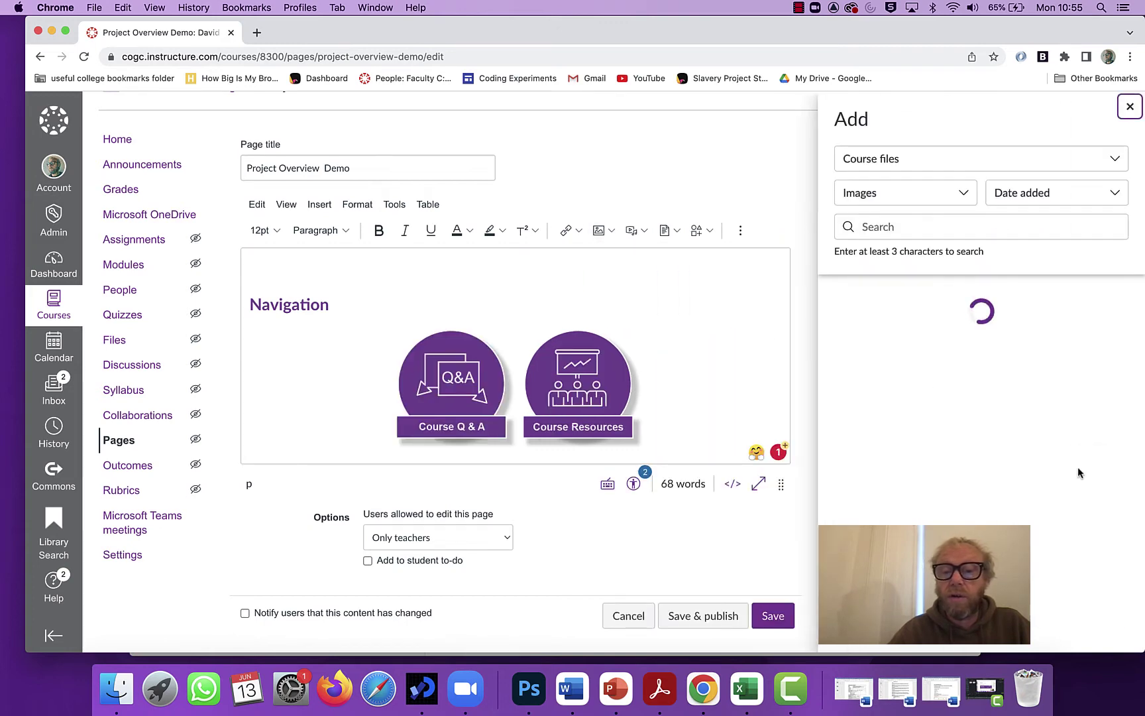
pyautogui.scroll(-3, 1000, 500)
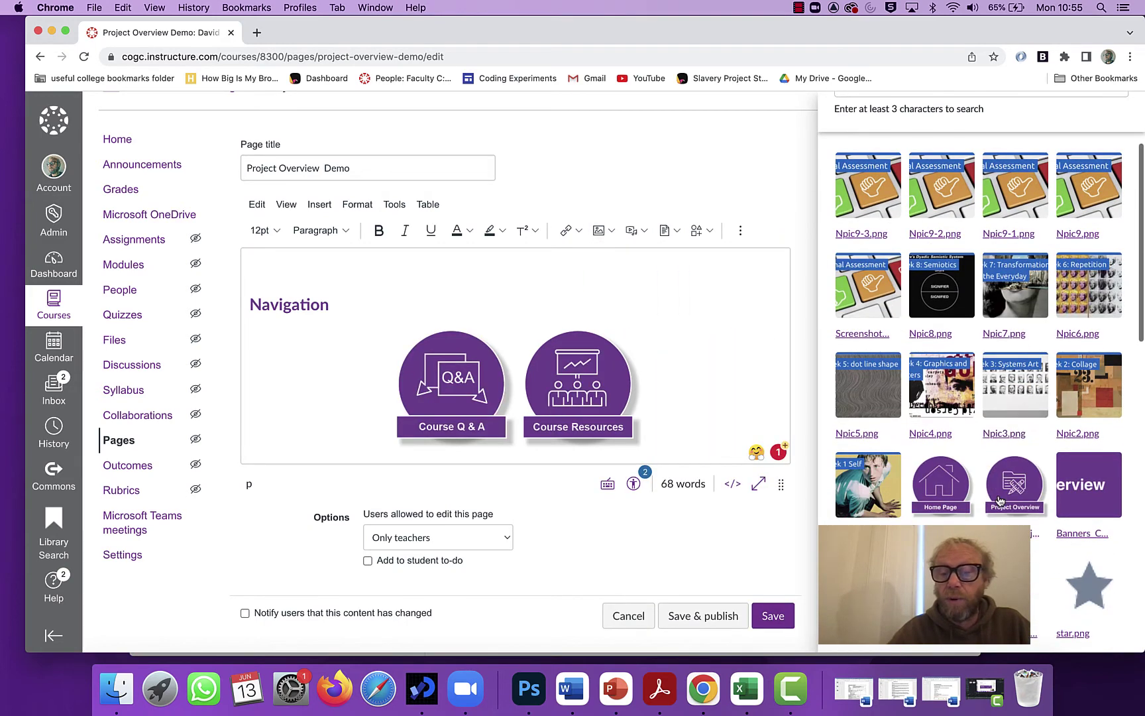
pyautogui.click(941, 487)
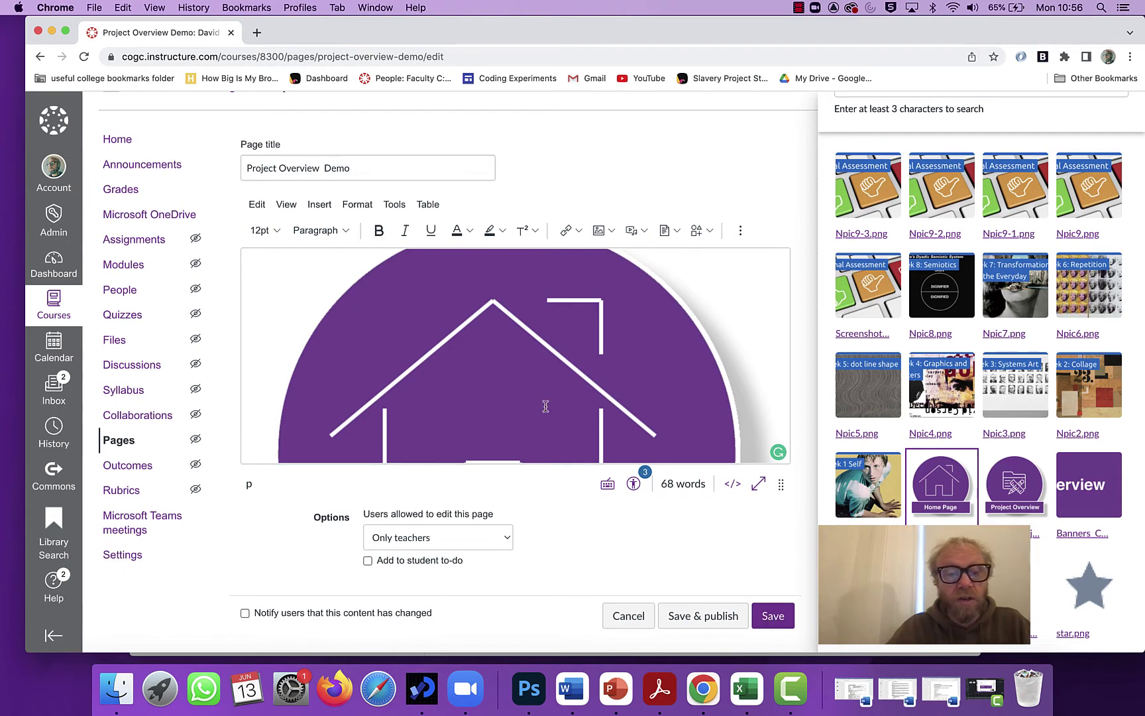
pyautogui.hscroll(-5, 545, 406)
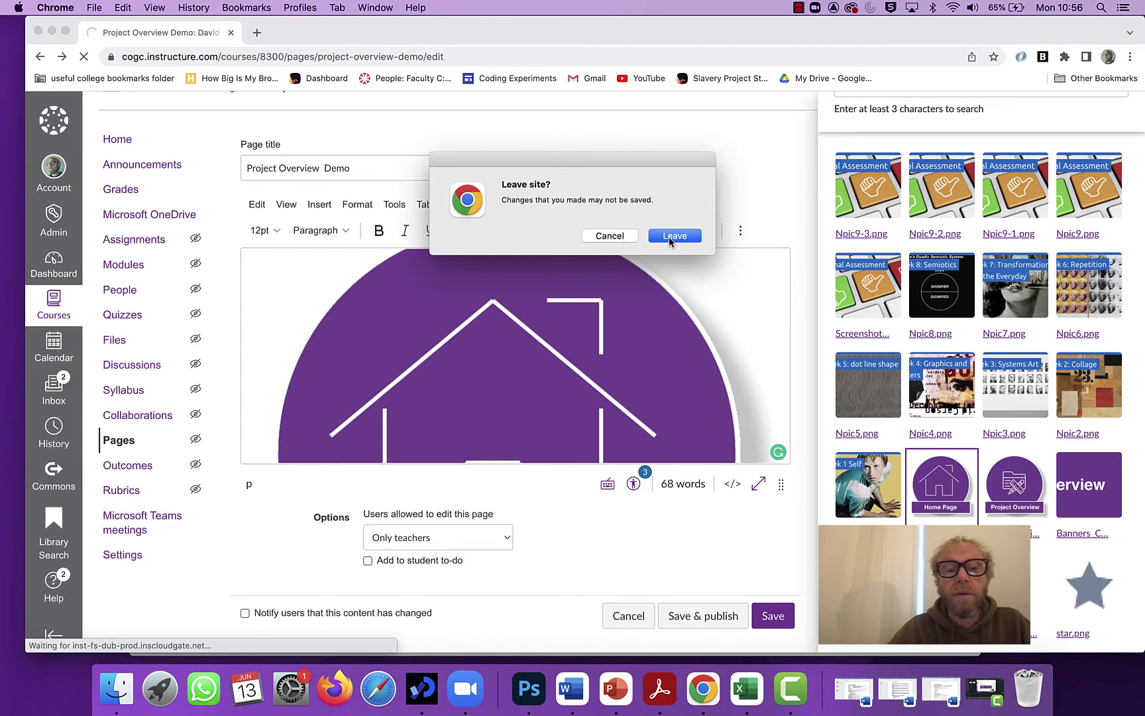
pyautogui.click(610, 237)
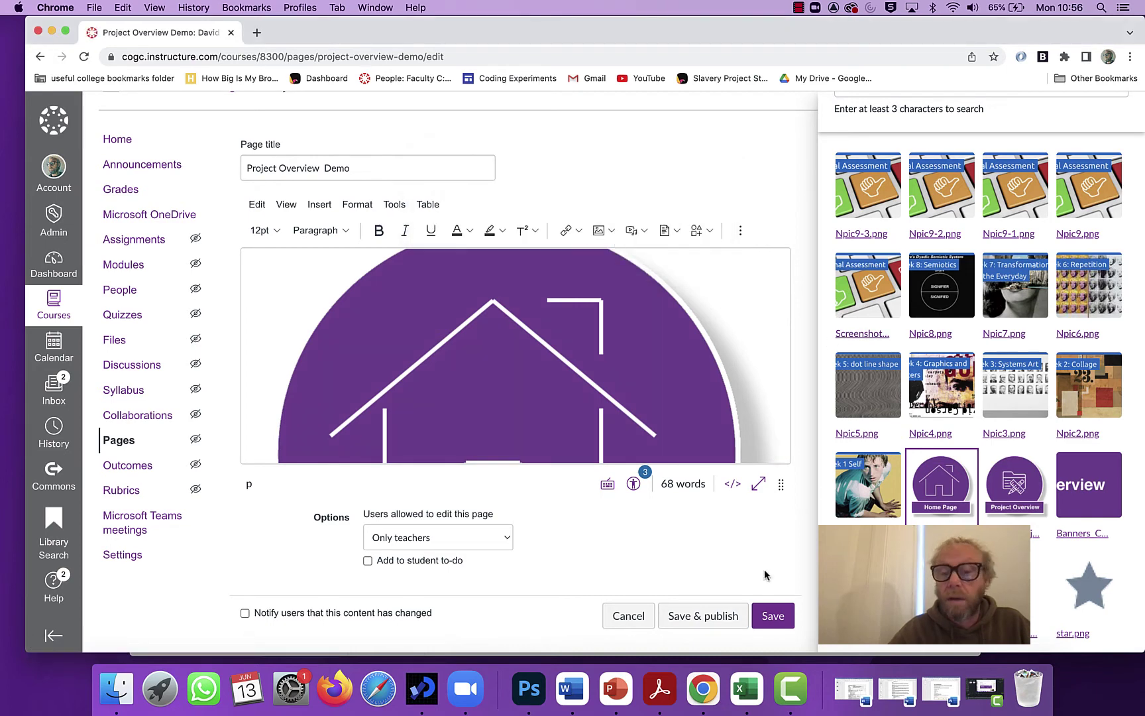
pyautogui.click(773, 616)
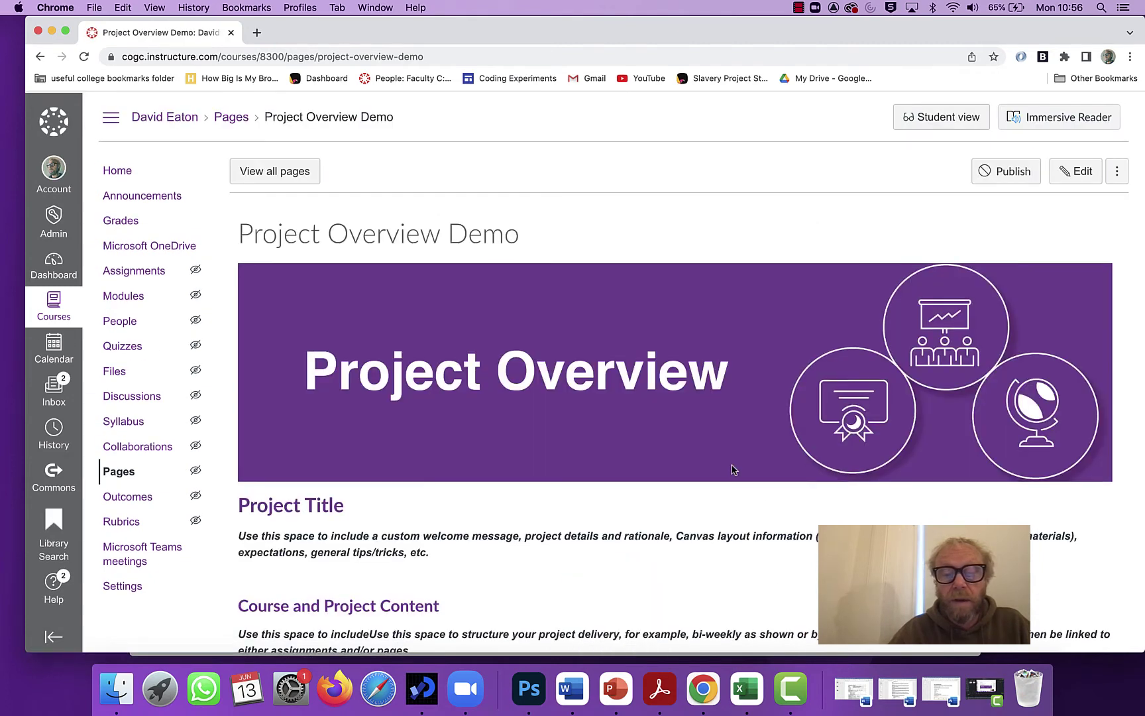
pyautogui.scroll(-15, 733, 469)
pyautogui.scroll(15, 732, 467)
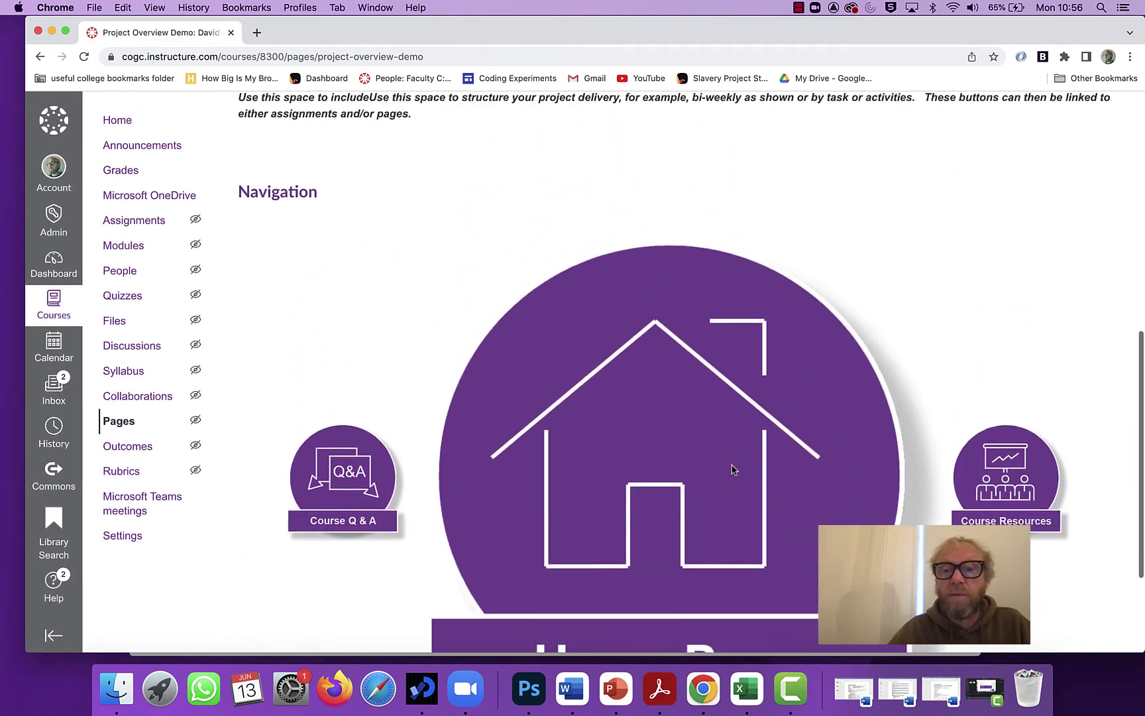
pyautogui.scroll(5, 864, 277)
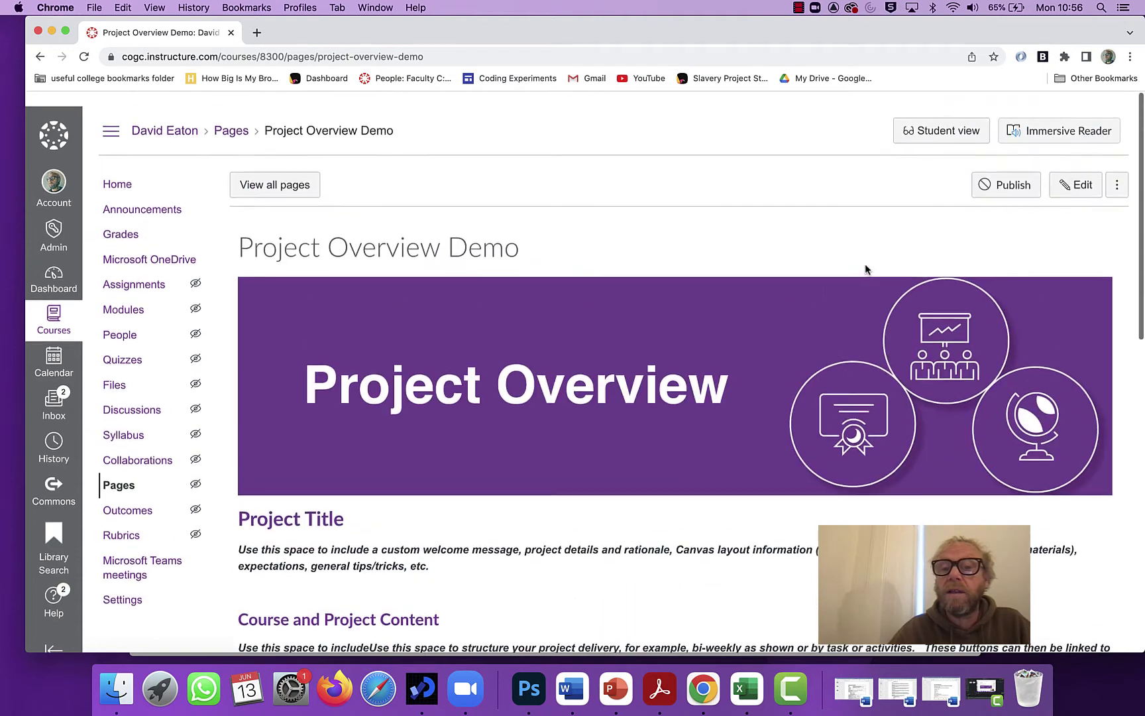
# - Reopen the Project Overview Demo page for editing and check the pixel dimensions of the Course Q & A button image
pyautogui.click(1077, 171)
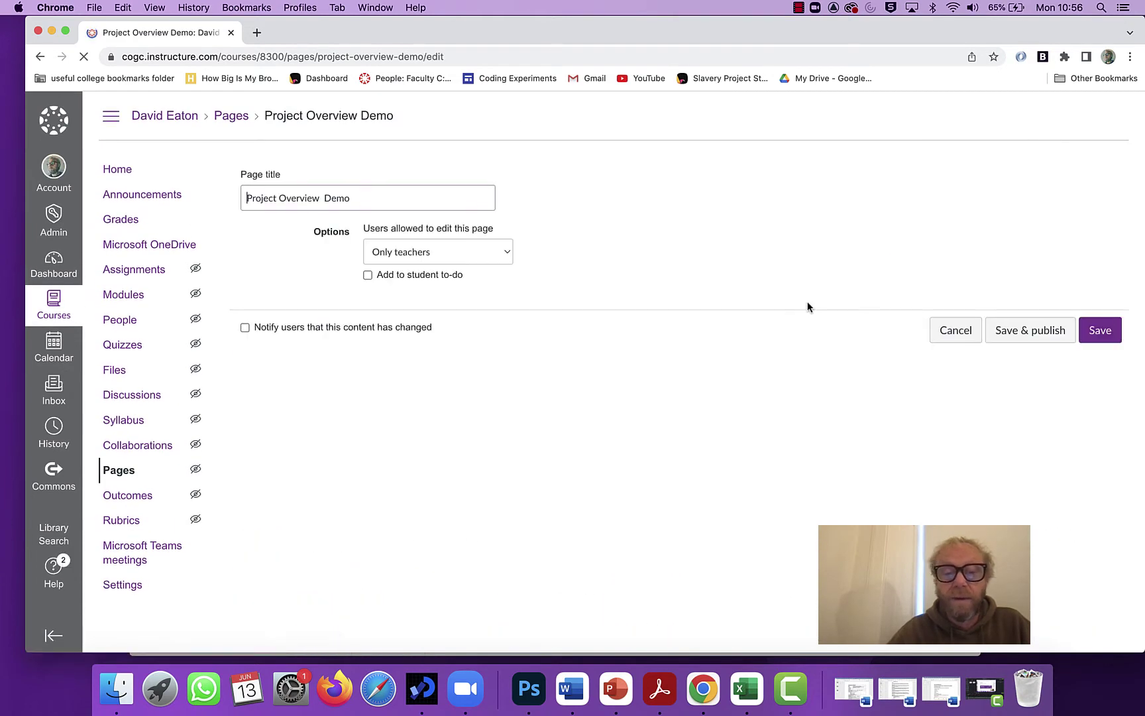
pyautogui.scroll(-3, 745, 344)
pyautogui.scroll(-10, 745, 345)
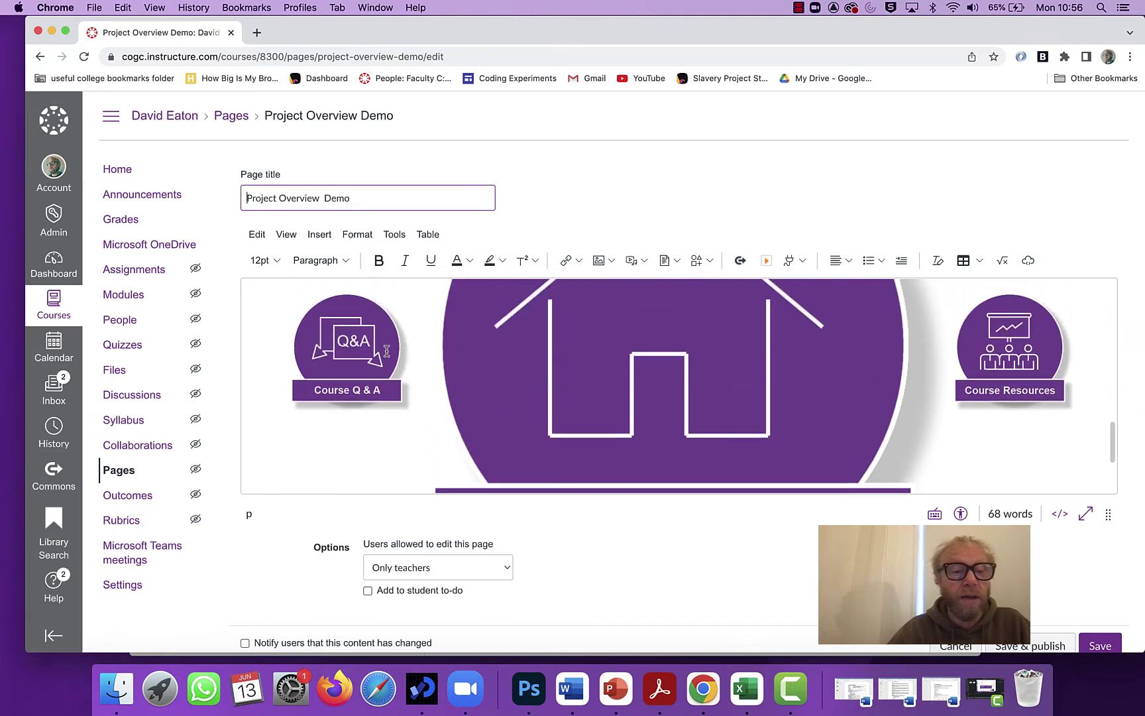
pyautogui.click(346, 360)
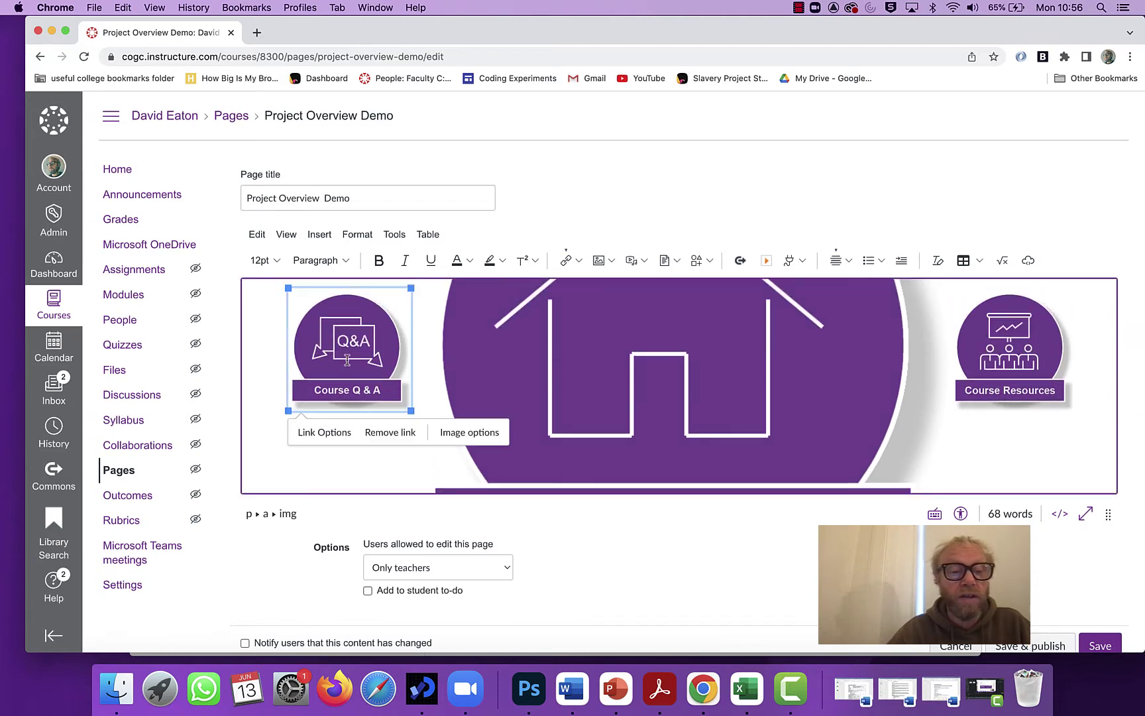
pyautogui.click(457, 434)
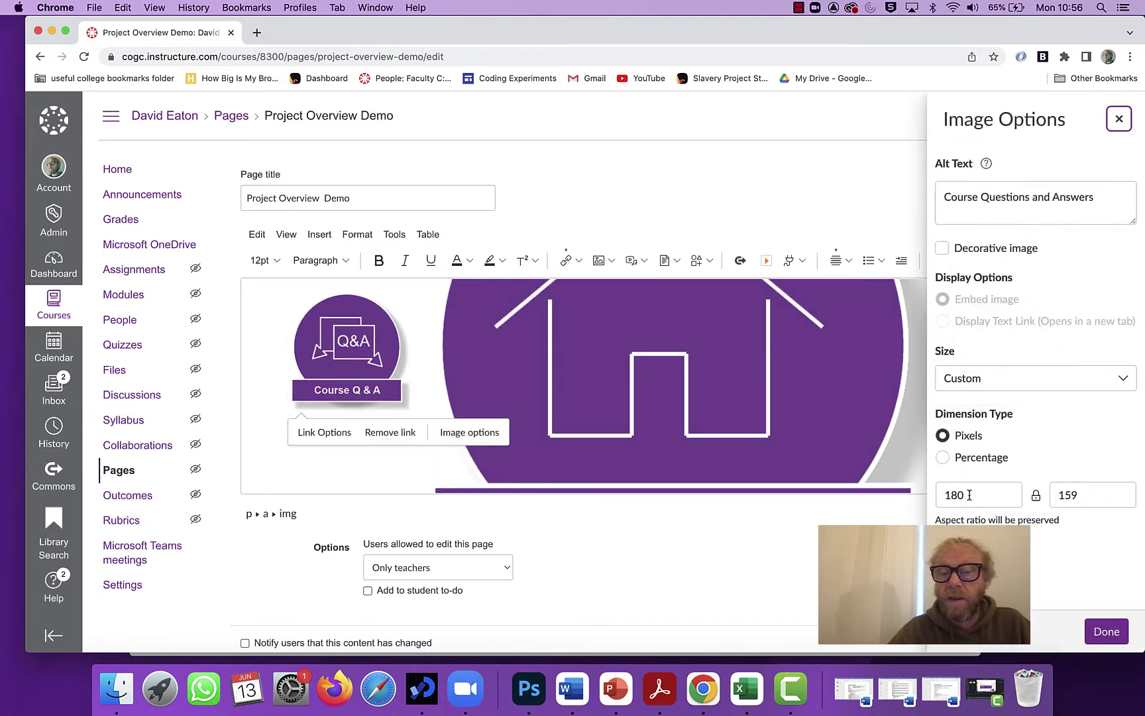
pyautogui.click(1107, 632)
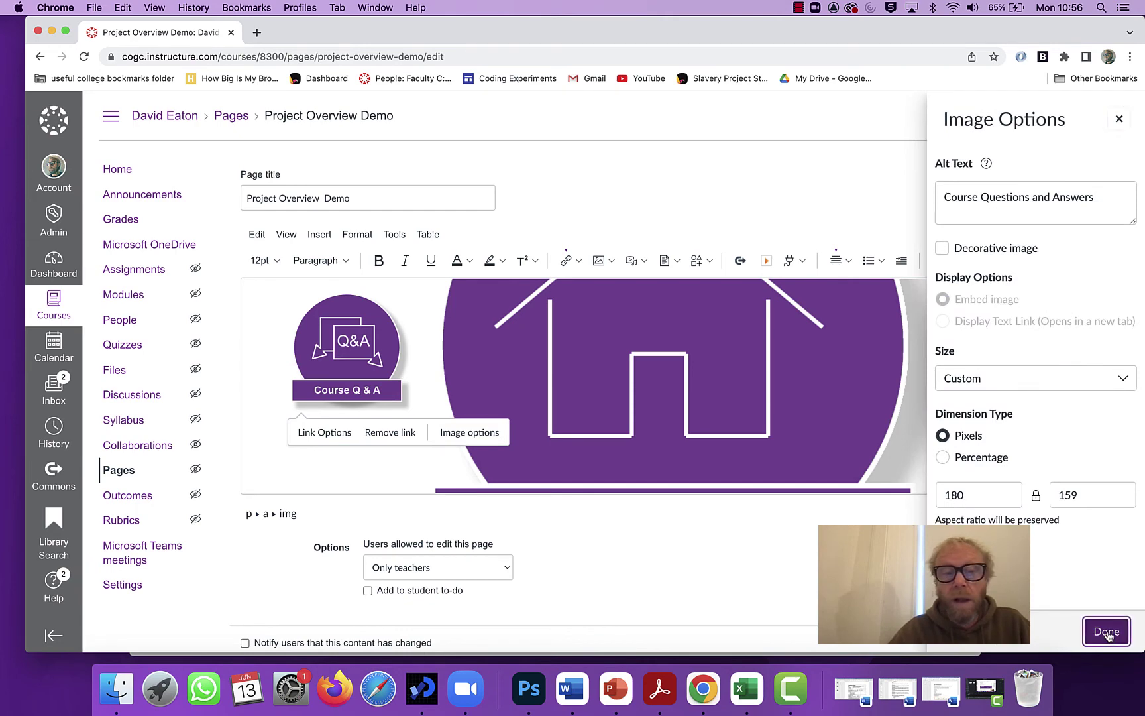
# - Set the Home Page button image's custom width to 180 pixels with the aspect ratio preserved
pyautogui.click(681, 401)
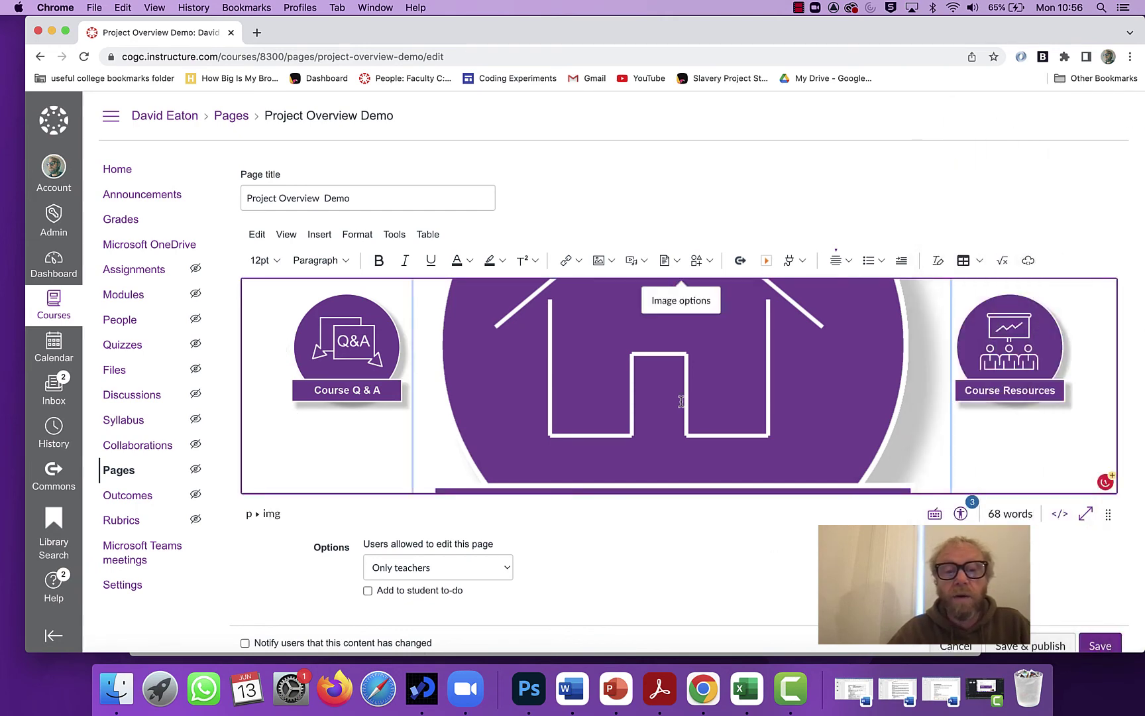
pyautogui.click(667, 302)
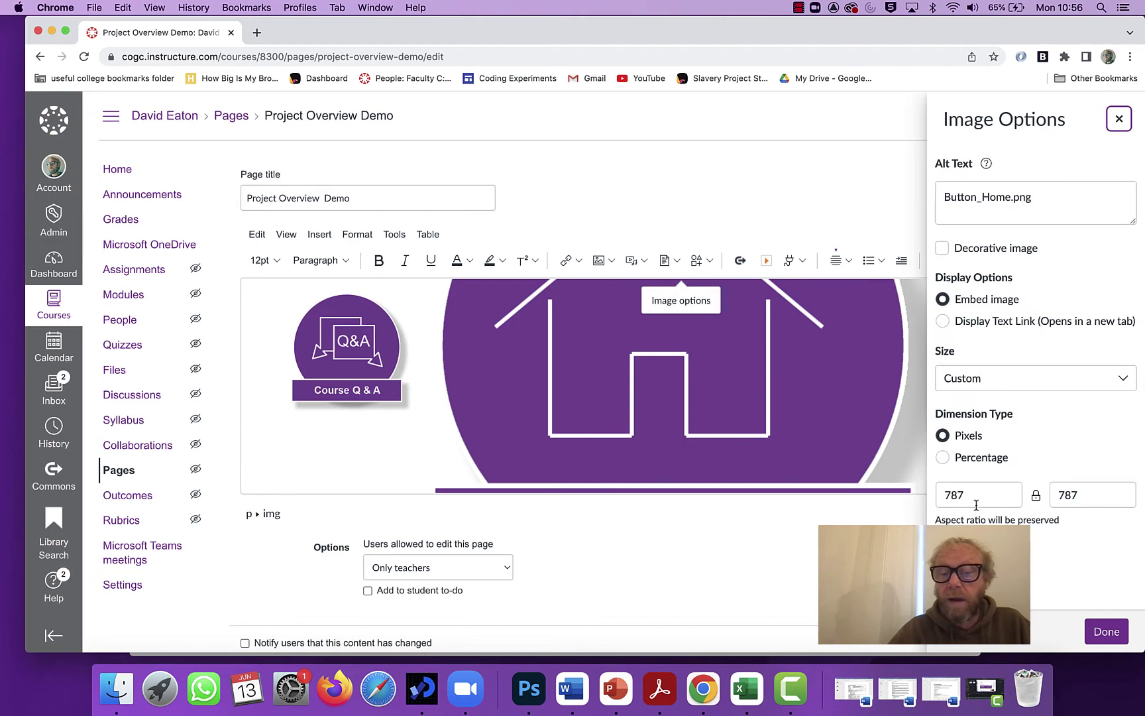
pyautogui.click(971, 496)
pyautogui.press('BackSpace')
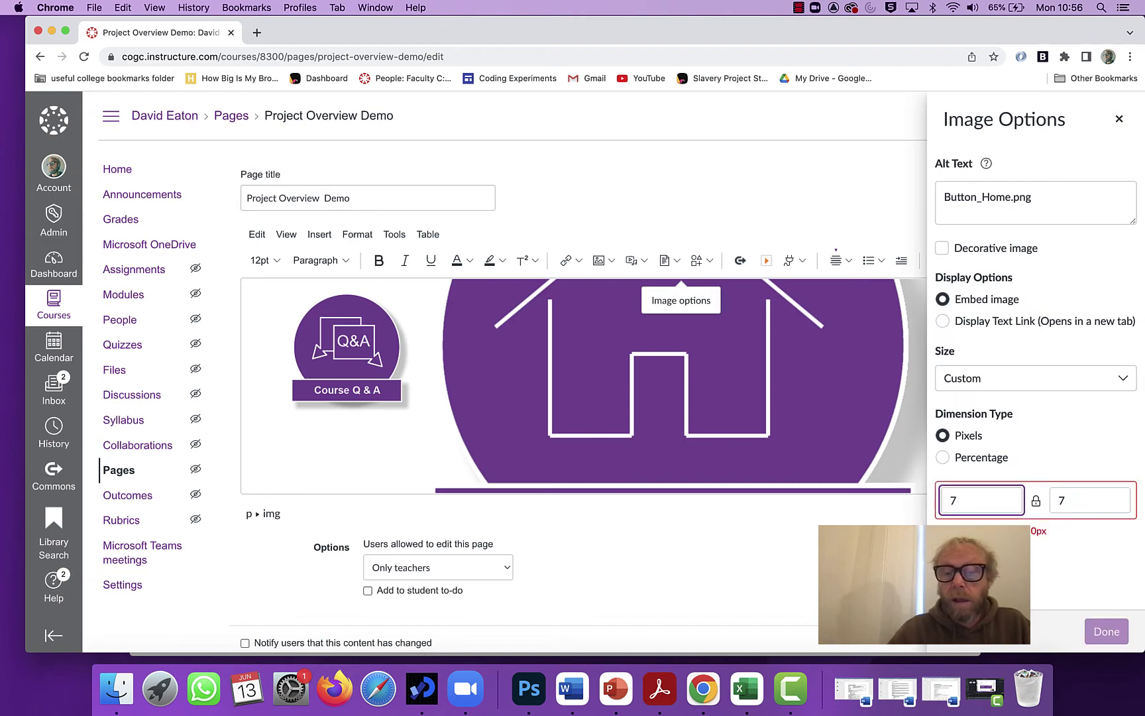
pyautogui.write('1')
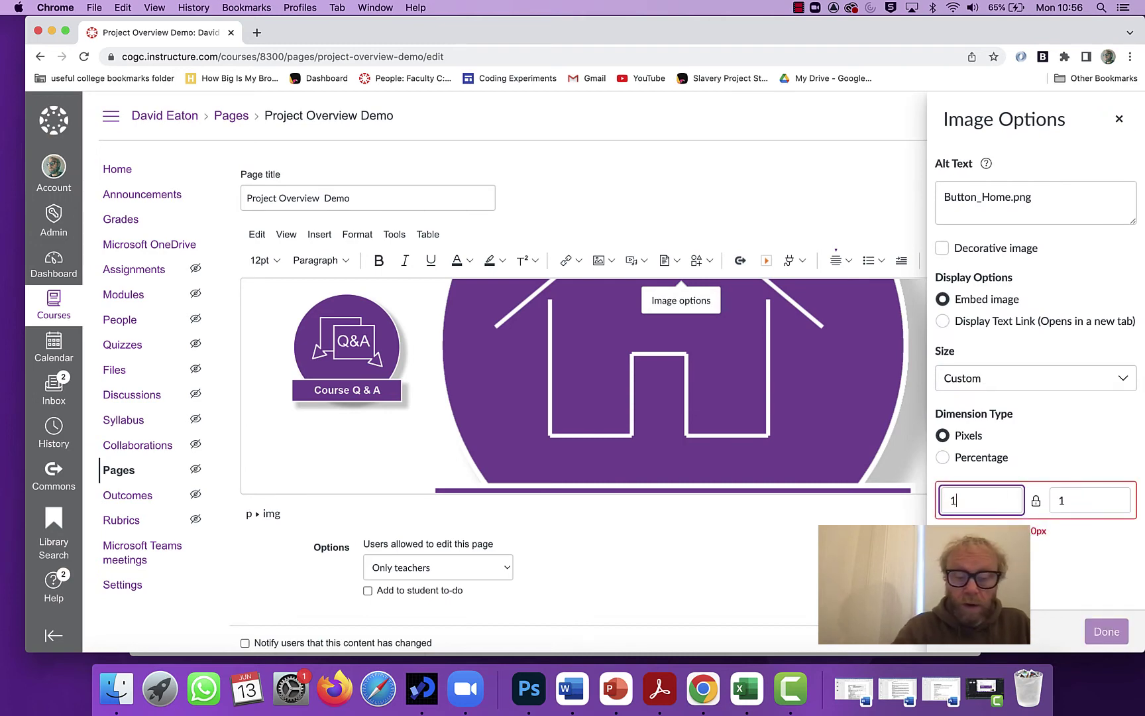
pyautogui.write('80')
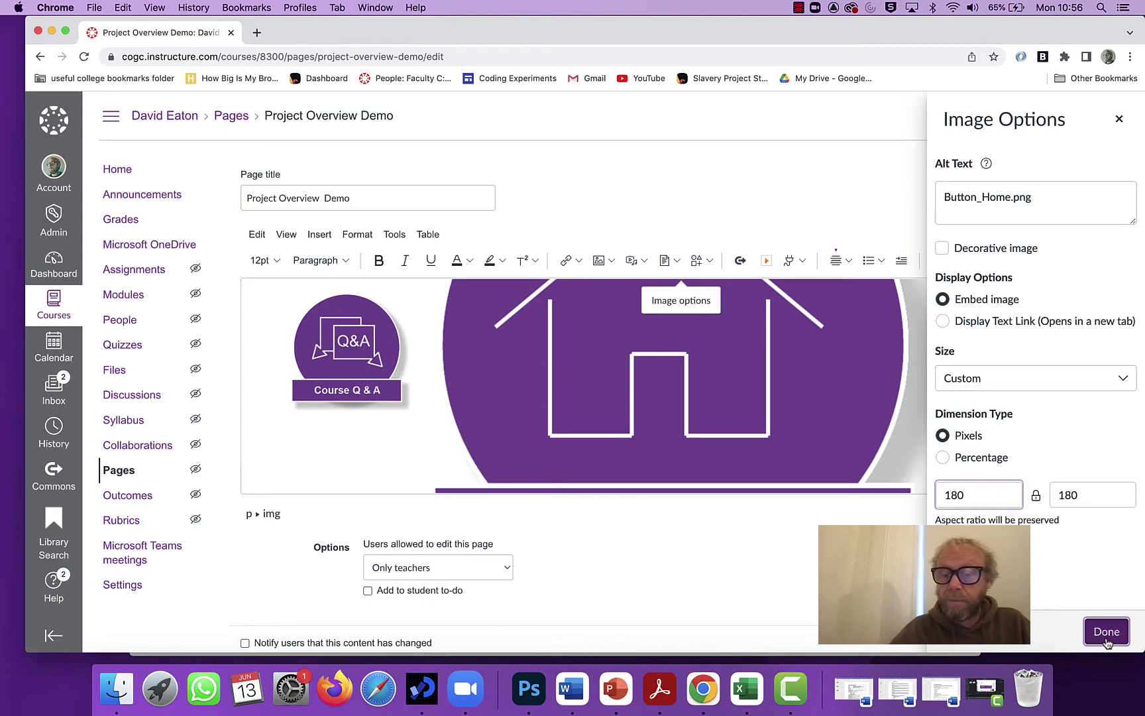
pyautogui.click(1105, 631)
# - Link the Home Page button image to the course's Home Page and save the Project Overview Demo page
pyautogui.click(672, 412)
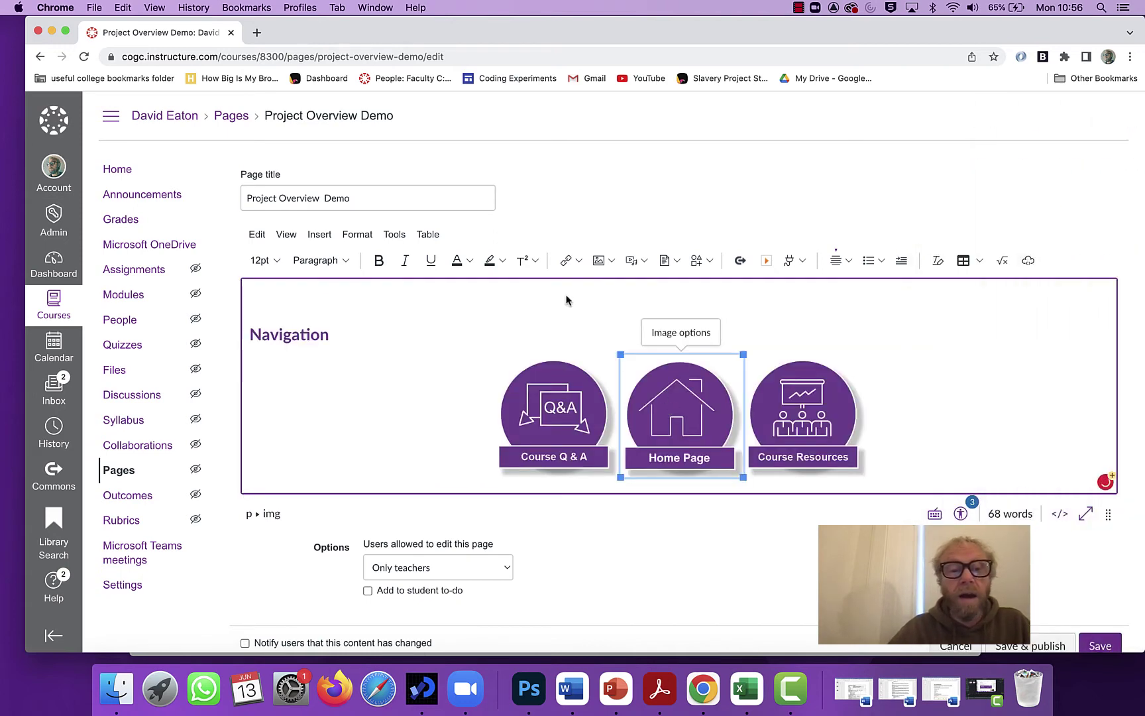
pyautogui.click(577, 260)
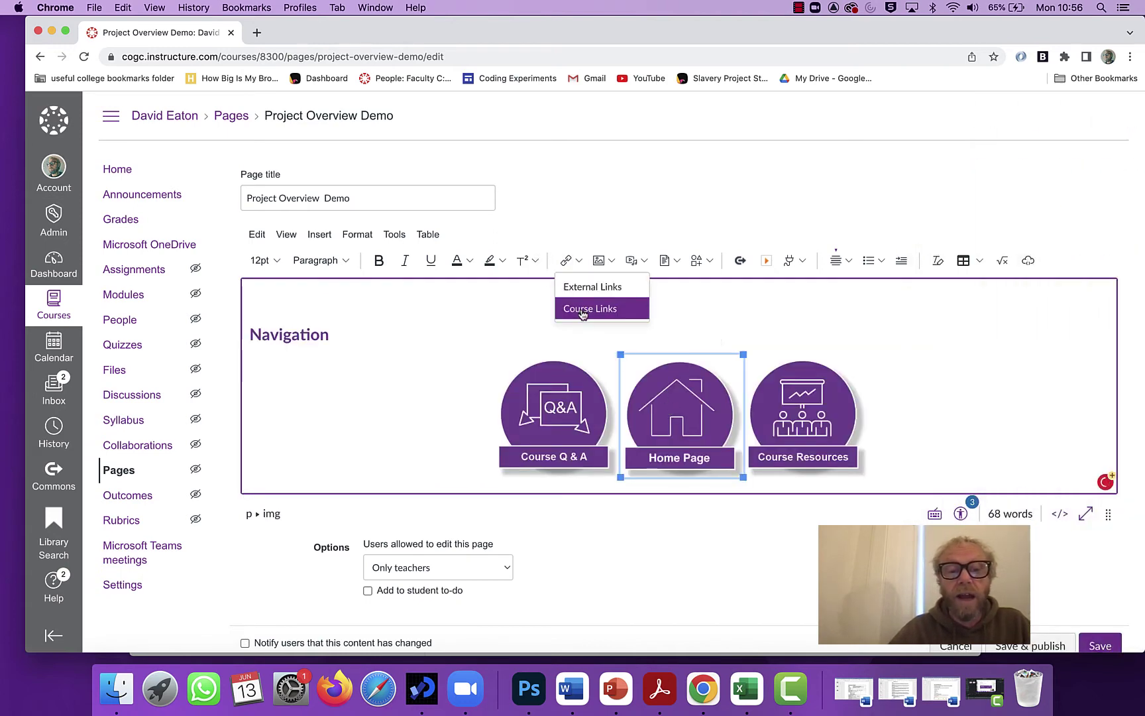
pyautogui.click(581, 312)
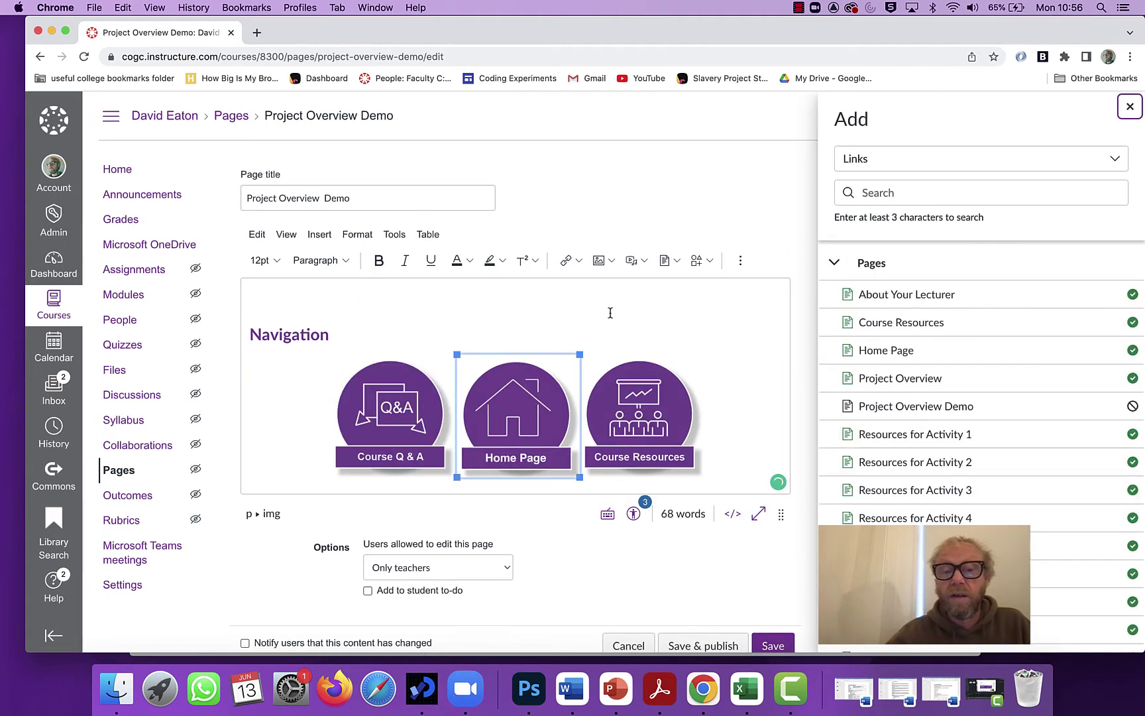
pyautogui.click(886, 348)
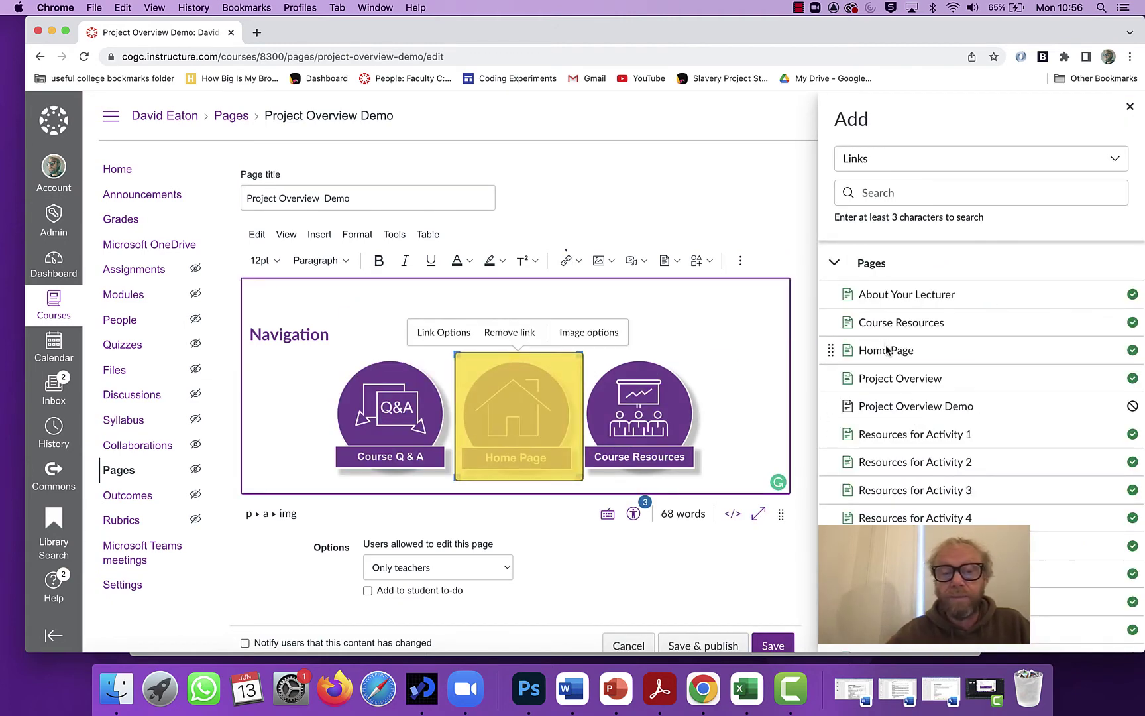
pyautogui.click(772, 646)
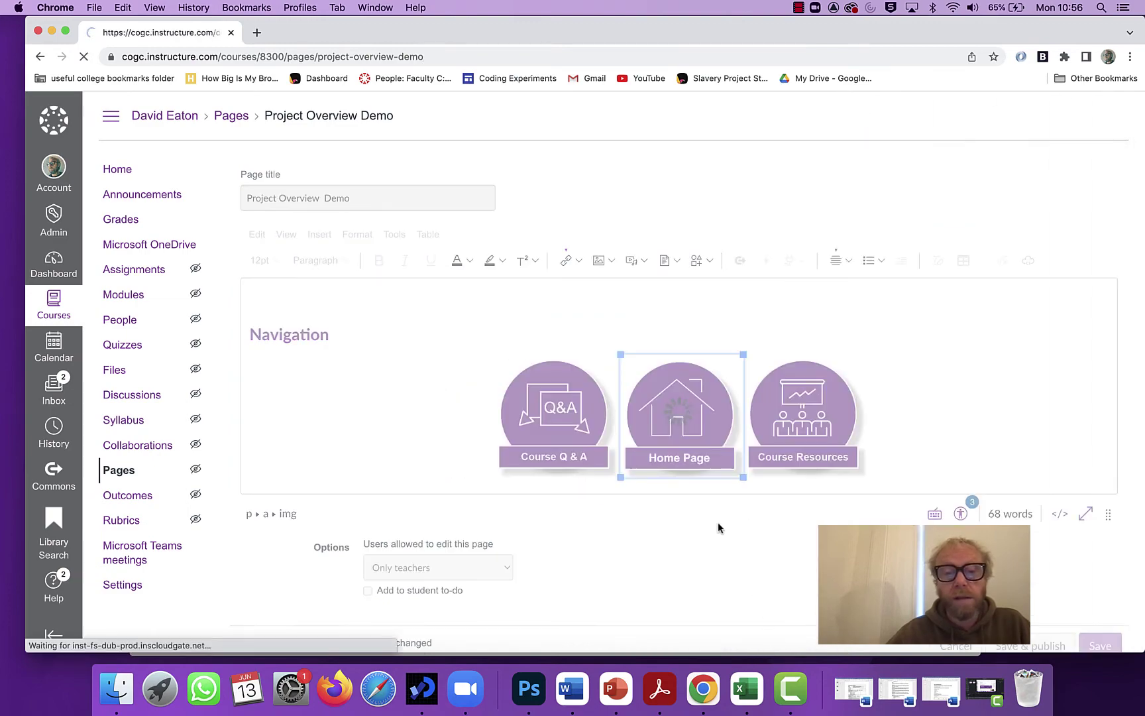
# - Check the saved page, then reopen it for editing and add a blank line below the Course and Project Content text
pyautogui.scroll(-5, 630, 523)
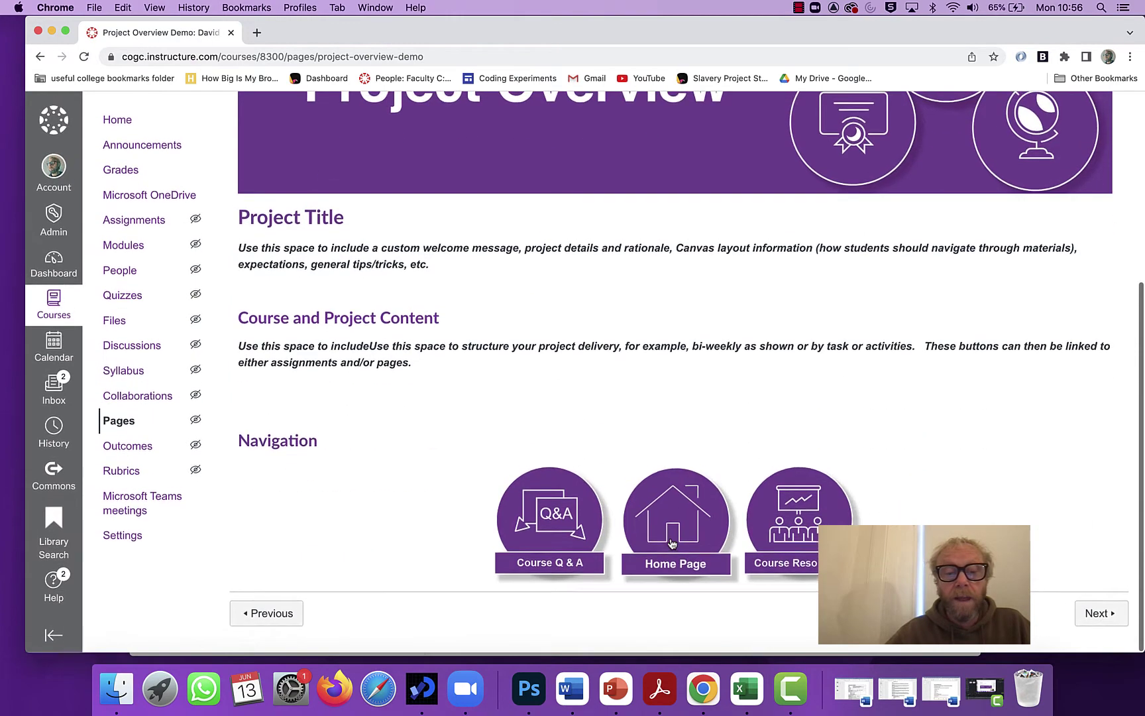
pyautogui.scroll(1, 478, 429)
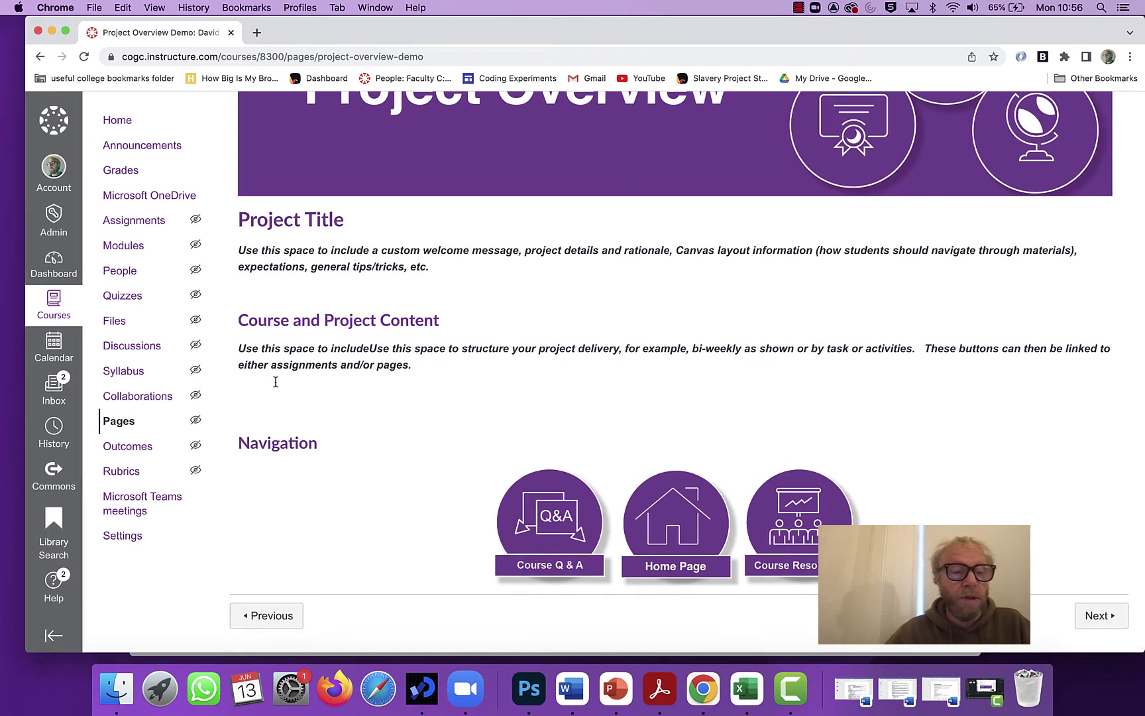
pyautogui.scroll(5, 405, 377)
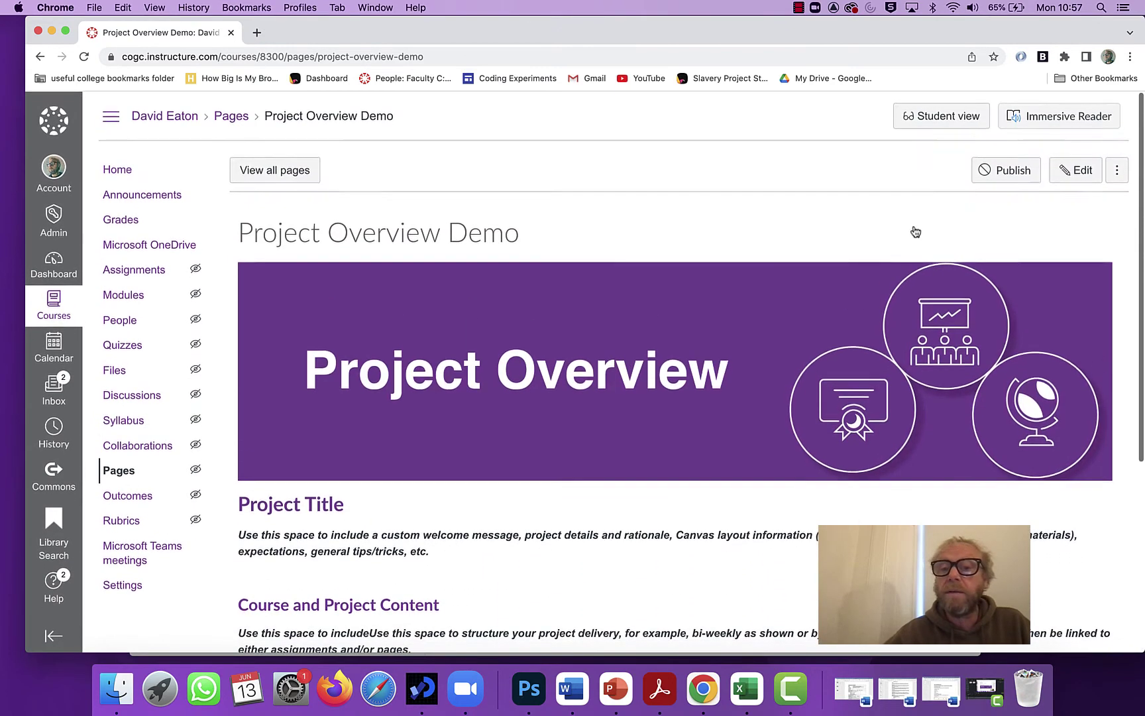
pyautogui.click(1082, 176)
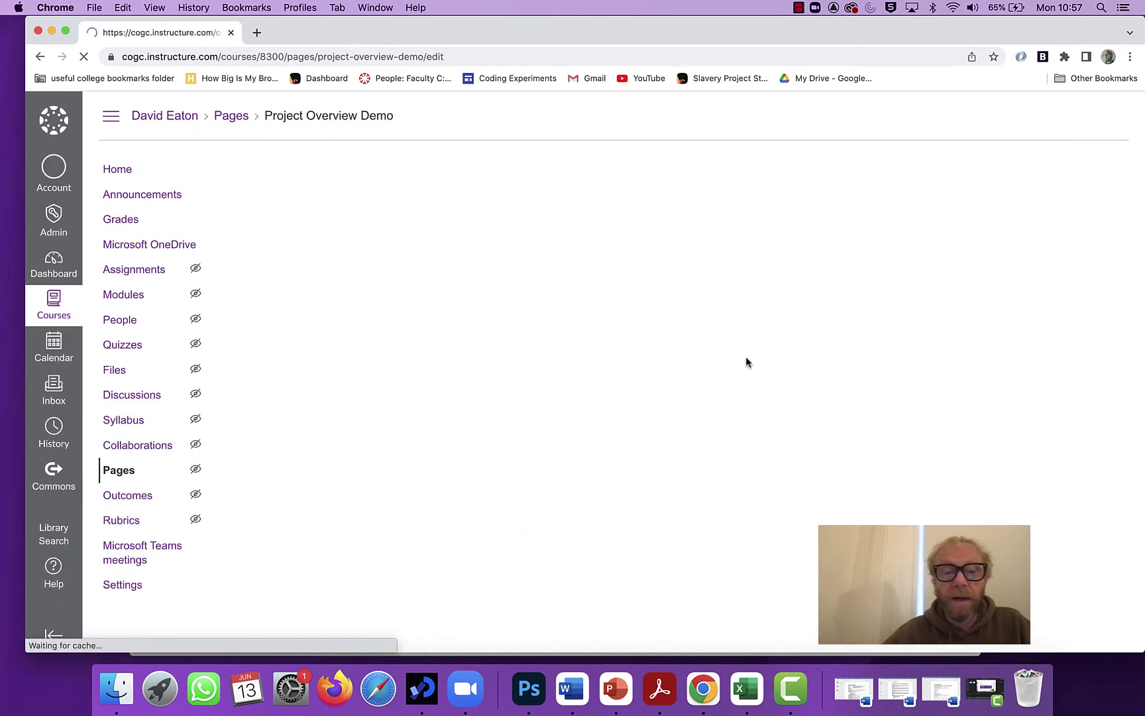
pyautogui.scroll(-5, 636, 401)
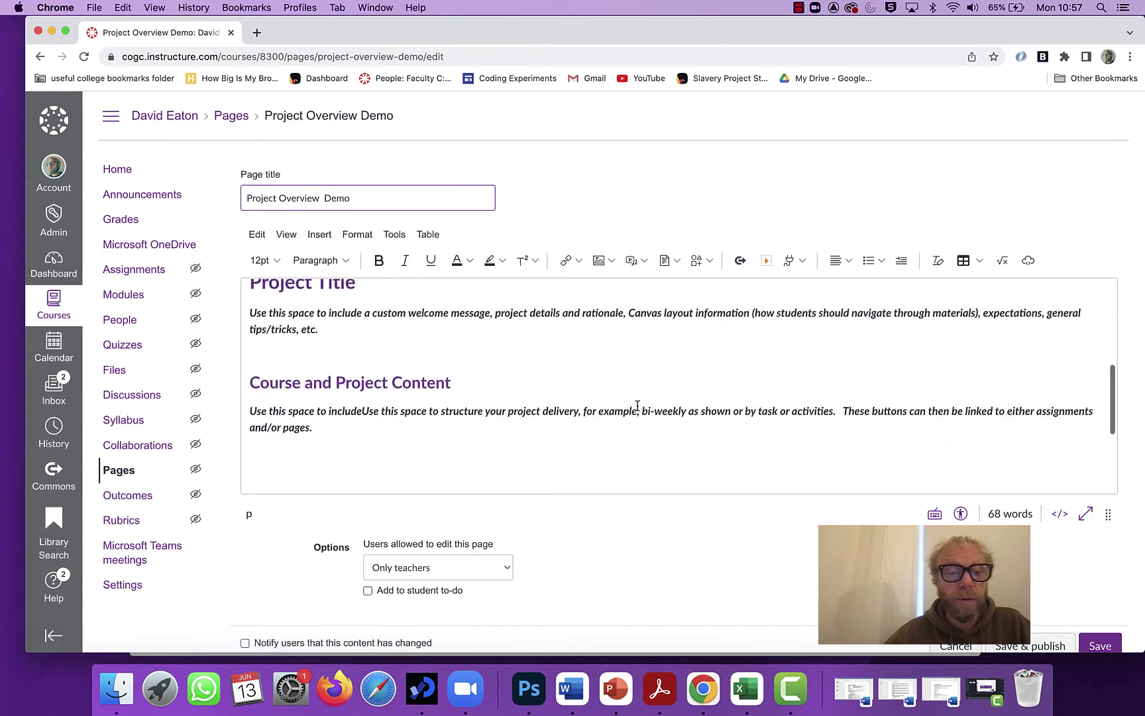
pyautogui.click(292, 340)
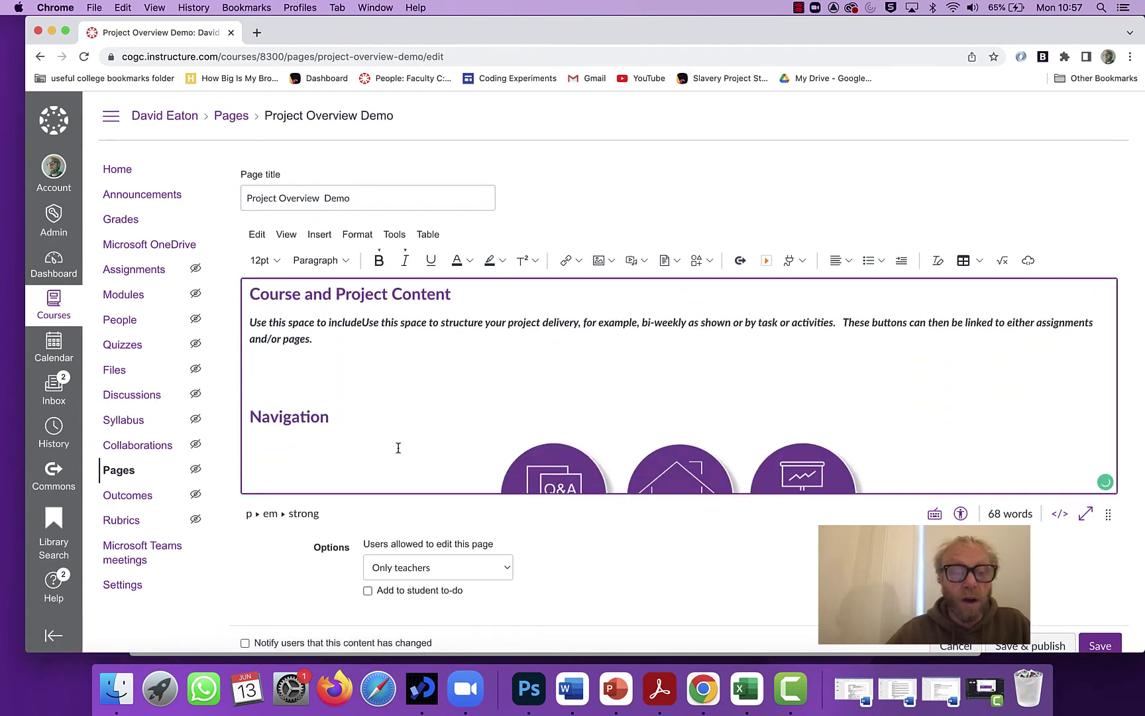
pyautogui.press('Return')
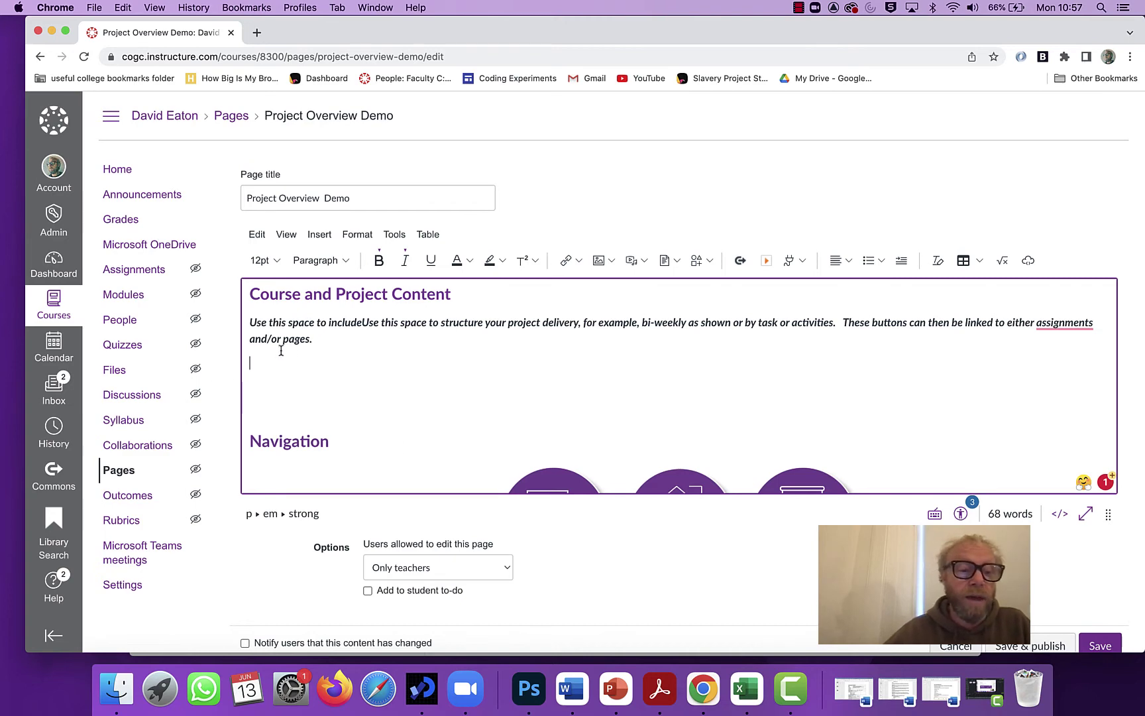
# - Upload the image Npic1-1.png from the computer's template folder onto the blank line below the Course and Project Content text
pyautogui.scroll(5, 303, 375)
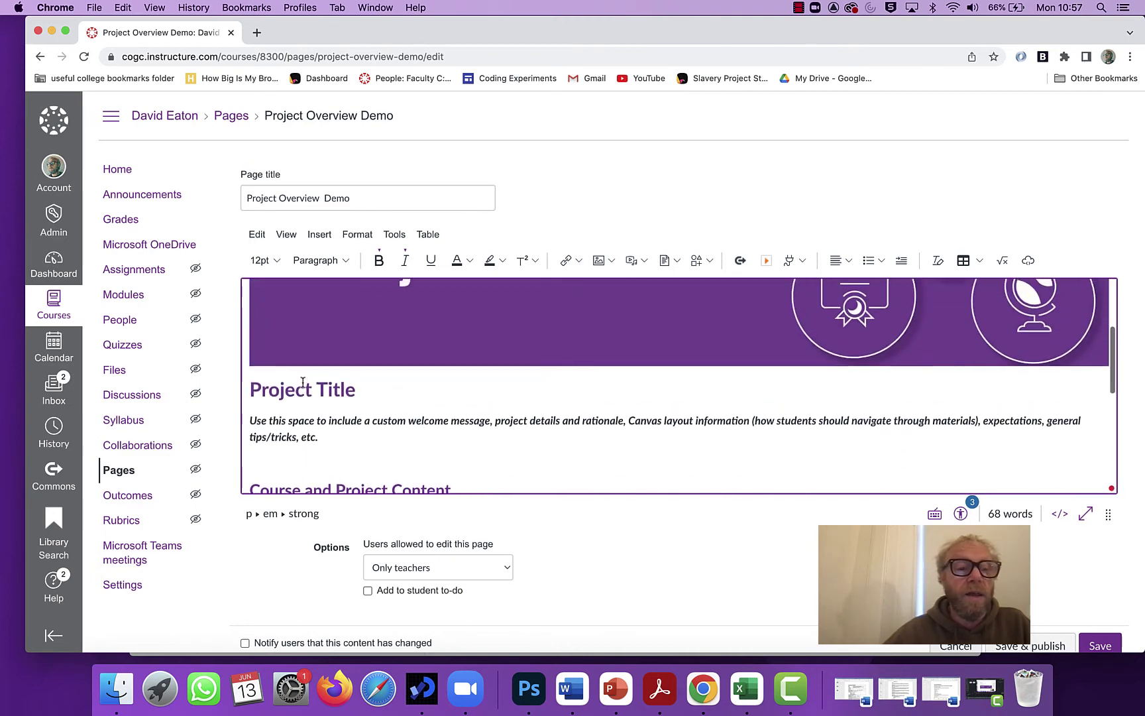
pyautogui.scroll(-3, 303, 381)
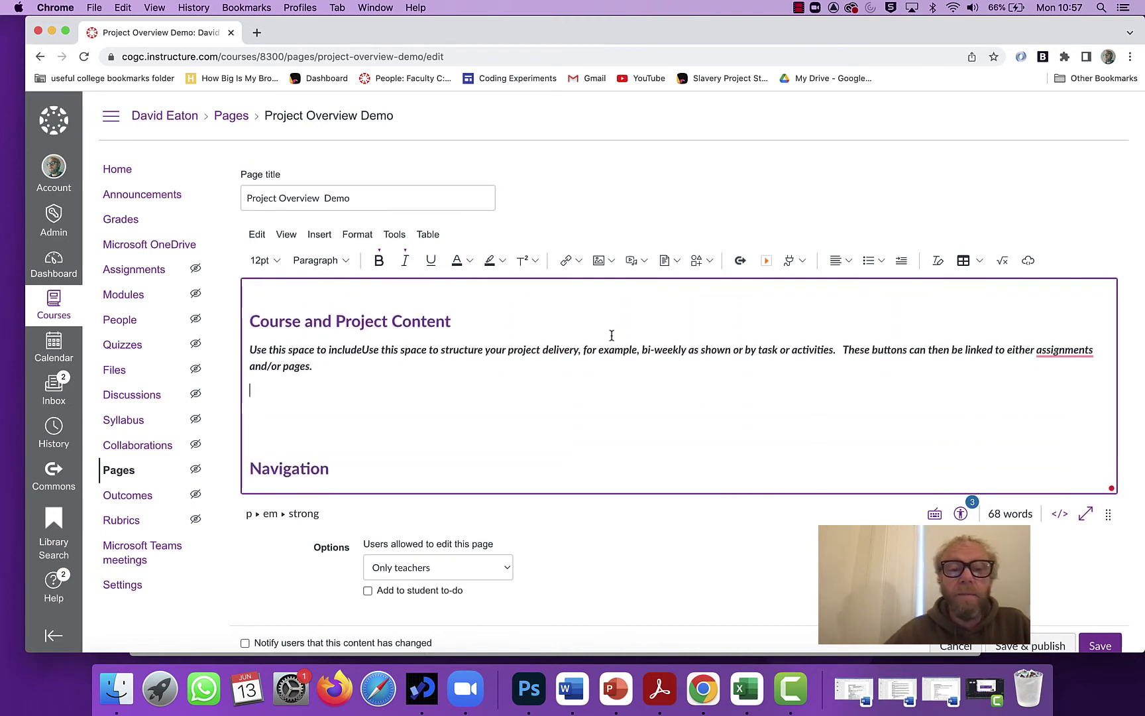
pyautogui.click(596, 264)
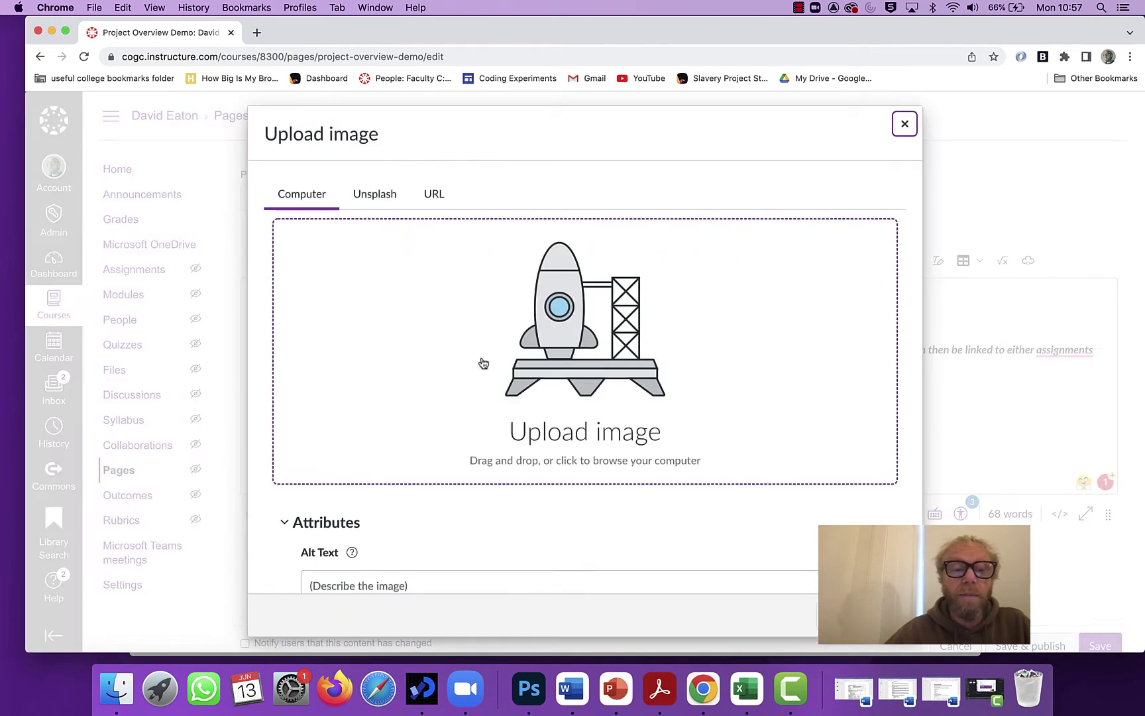
pyautogui.click(561, 347)
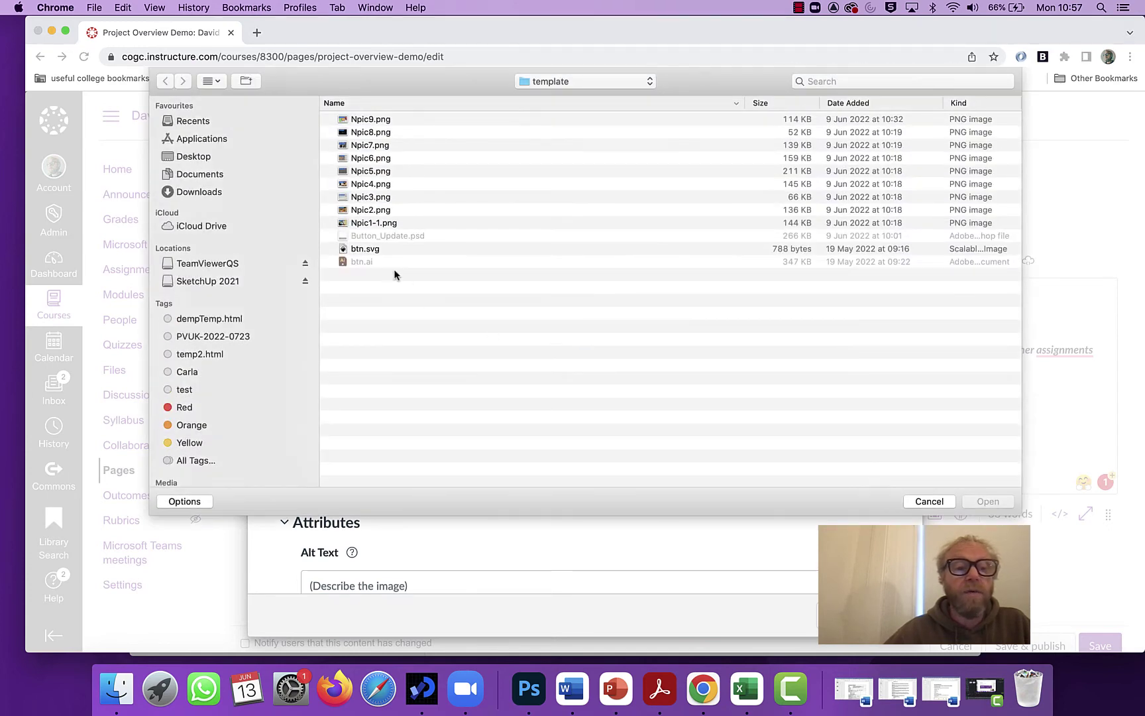
pyautogui.click(344, 225)
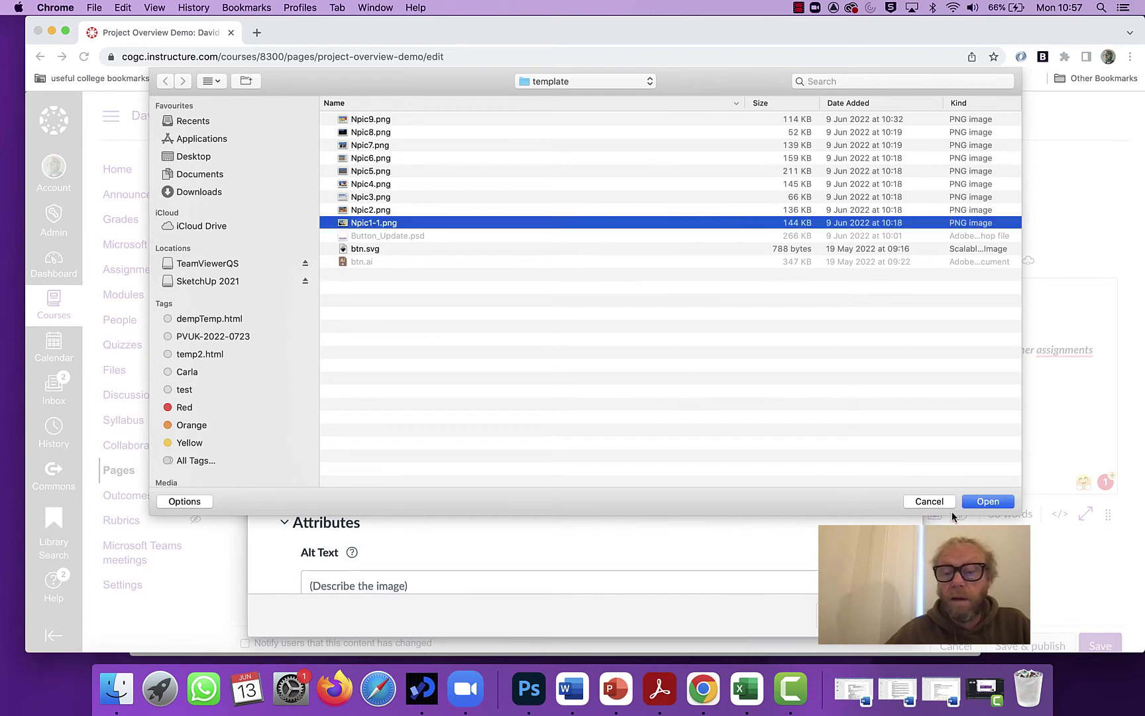
pyautogui.click(984, 501)
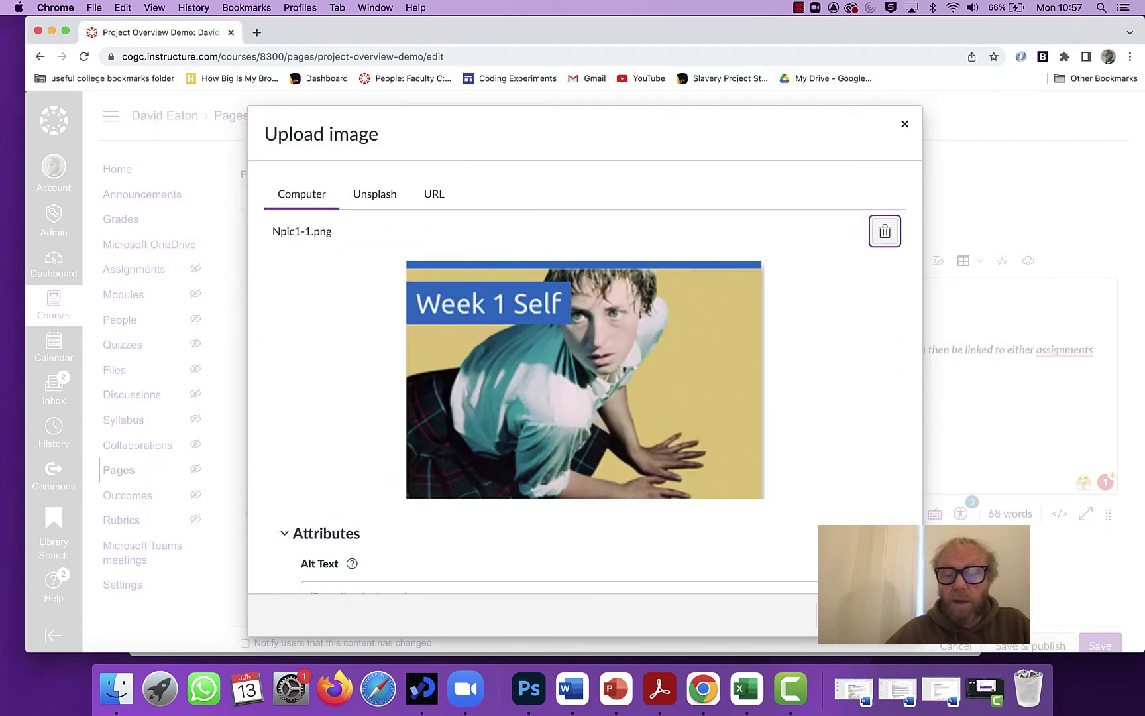
pyautogui.click(802, 617)
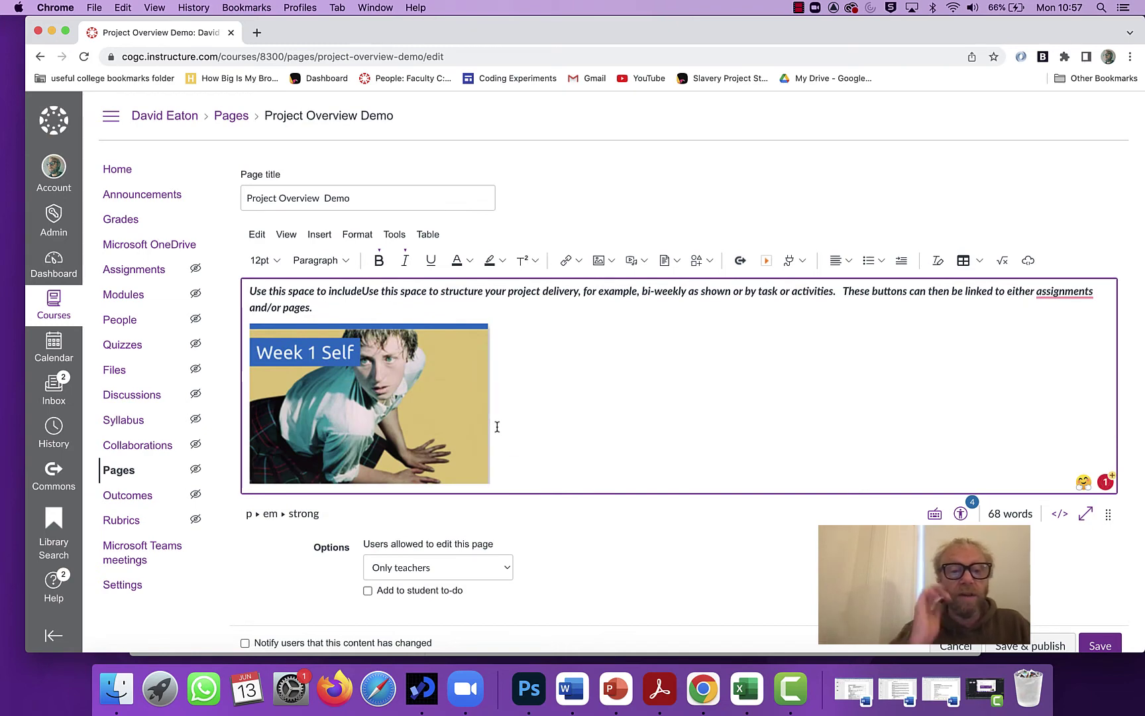
# - Upload the image Npic2.png from the computer and insert it beside the Week 1 Self image
pyautogui.click(598, 259)
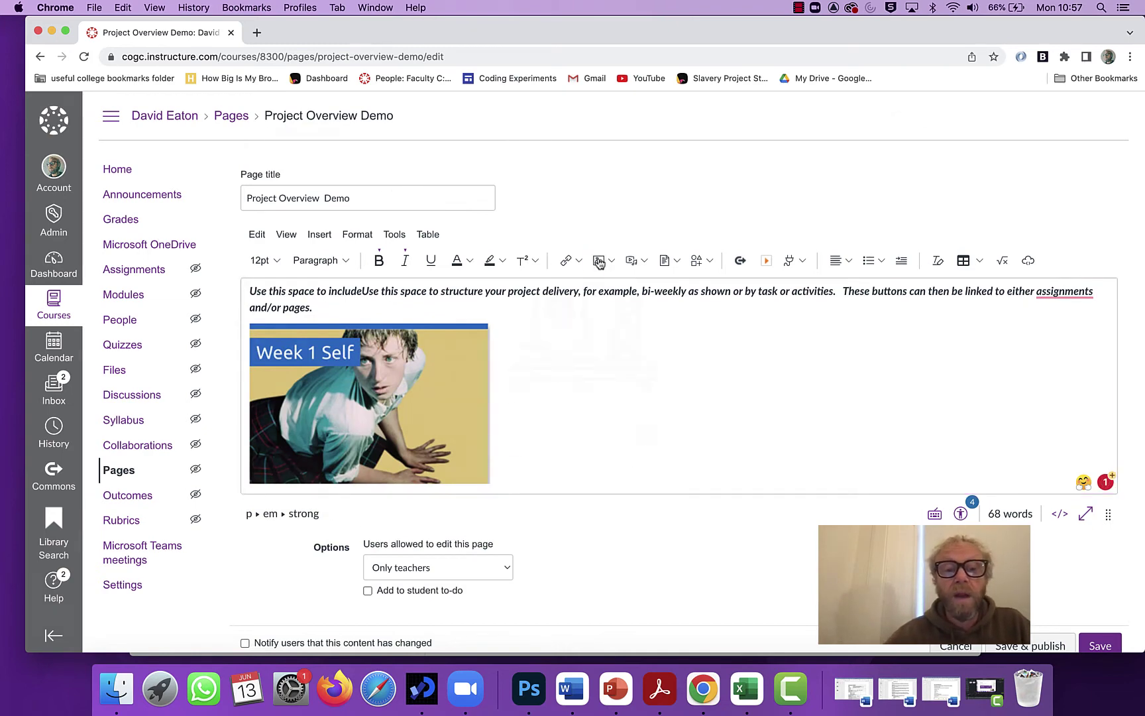
pyautogui.click(560, 318)
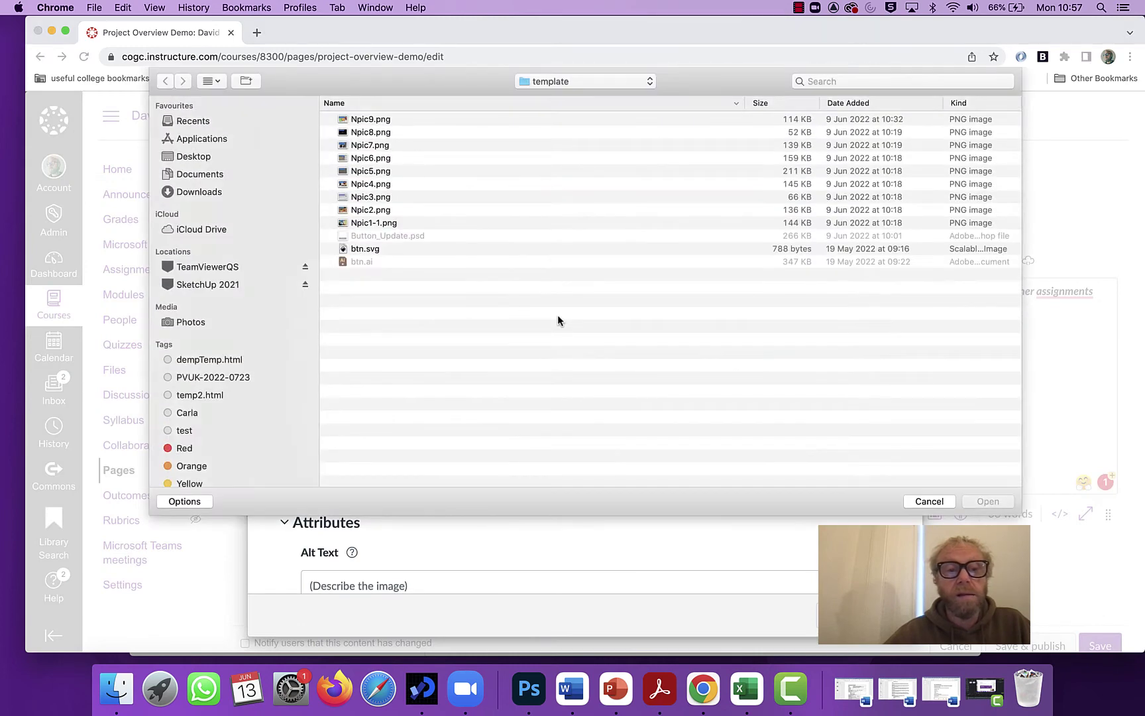
pyautogui.click(364, 211)
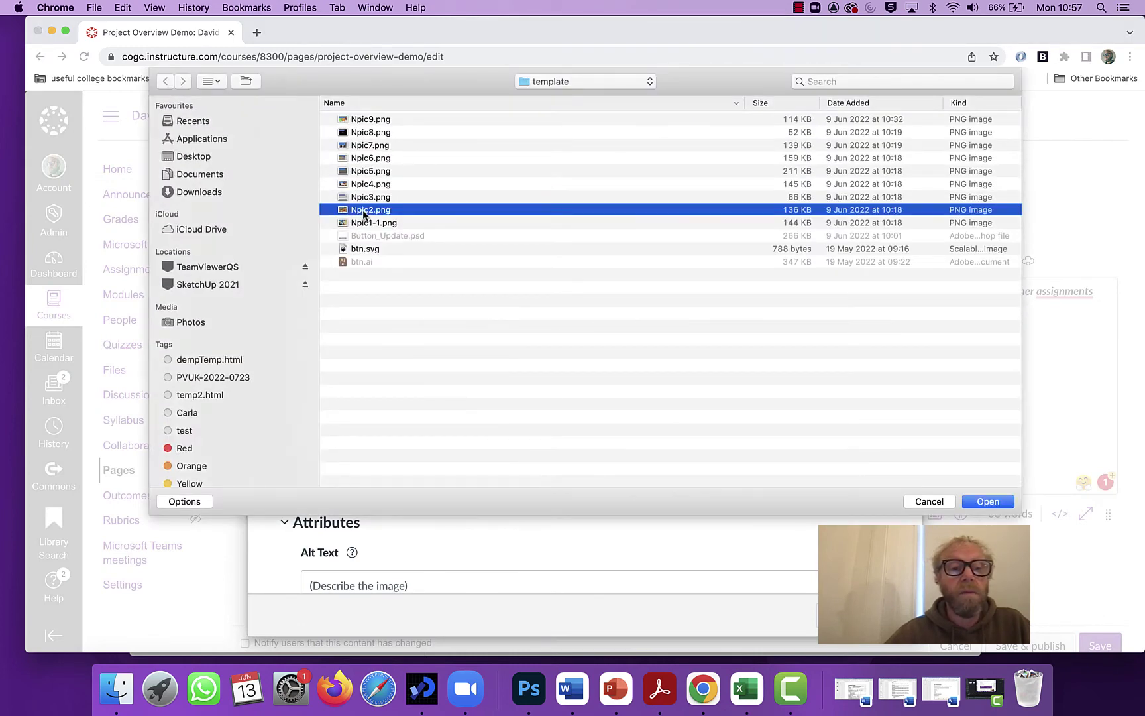
pyautogui.click(987, 501)
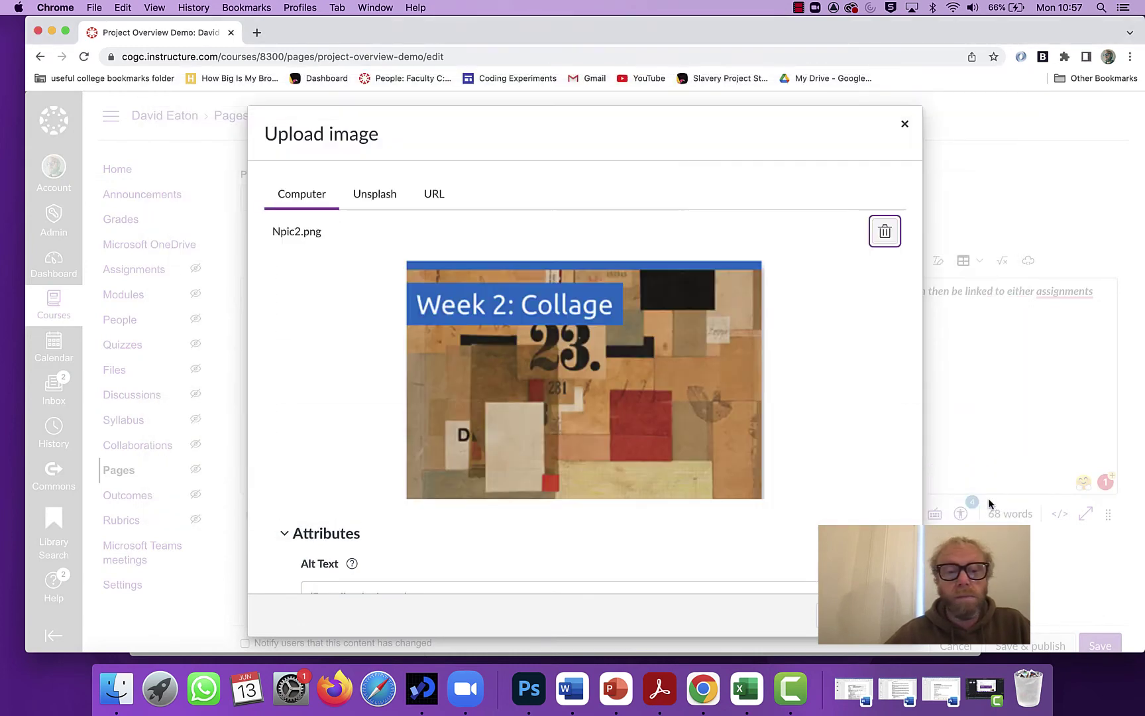
pyautogui.click(854, 615)
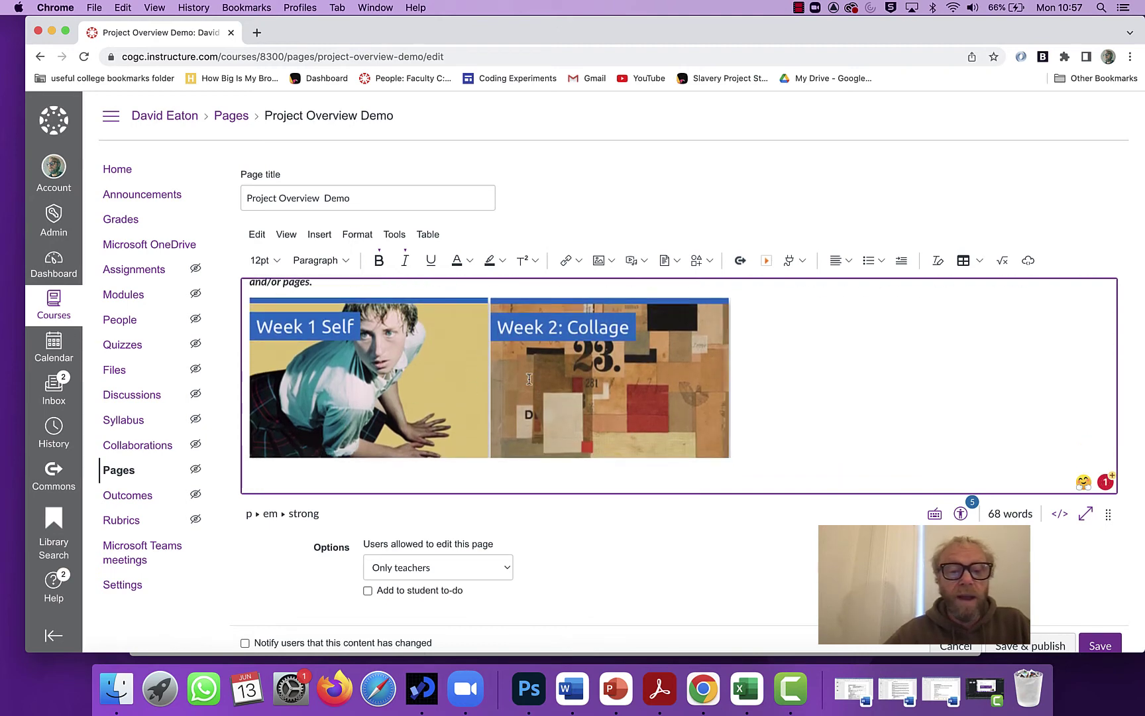
# - Review the placement of the Week 1 Self and Week 2: Collage images under the Course and Project Content text
pyautogui.scroll(3, 464, 387)
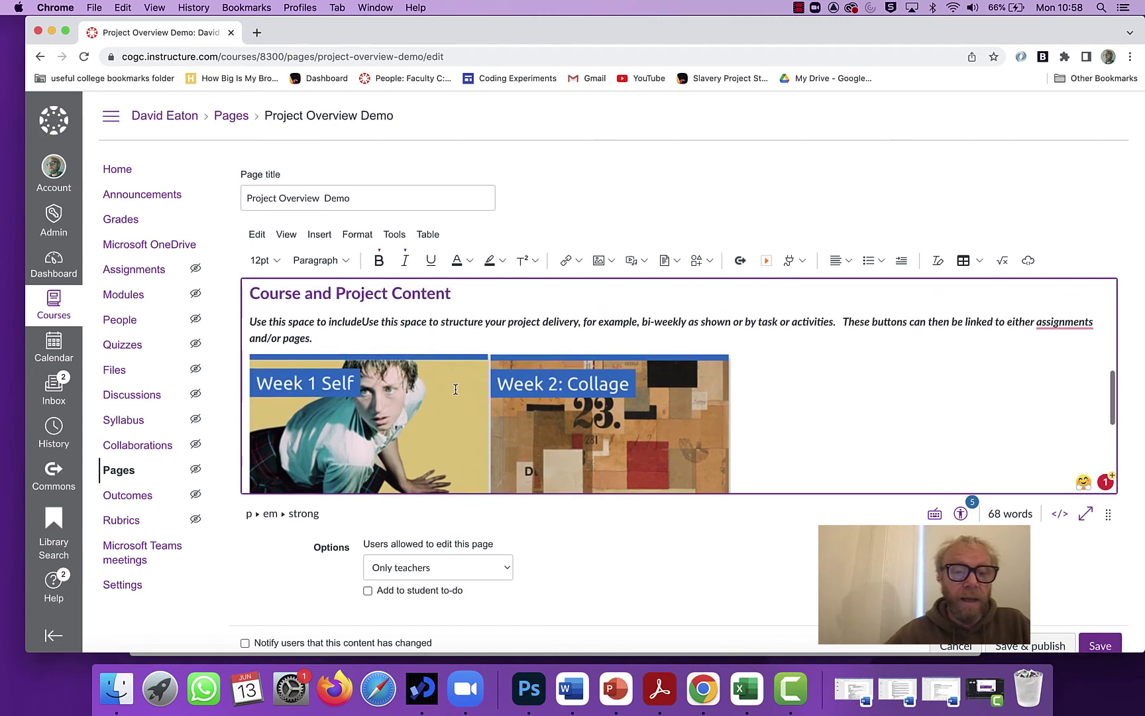
pyautogui.scroll(-2, 455, 389)
pyautogui.scroll(1, 455, 389)
pyautogui.scroll(-1, 455, 389)
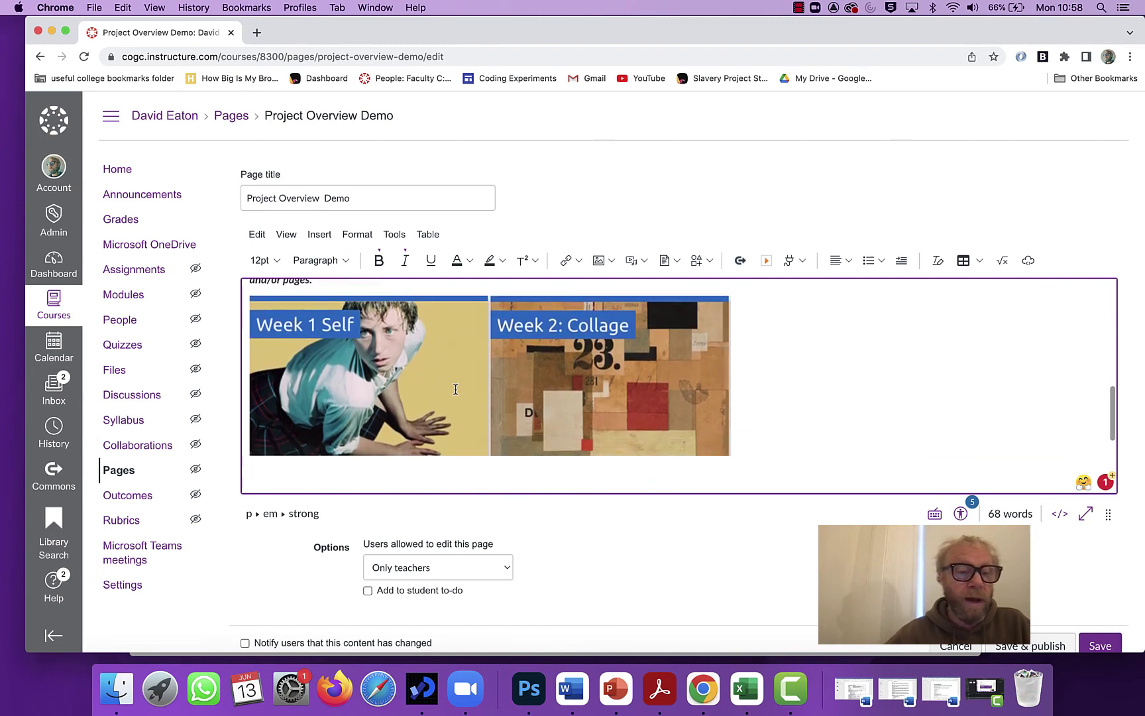
pyautogui.scroll(2, 411, 389)
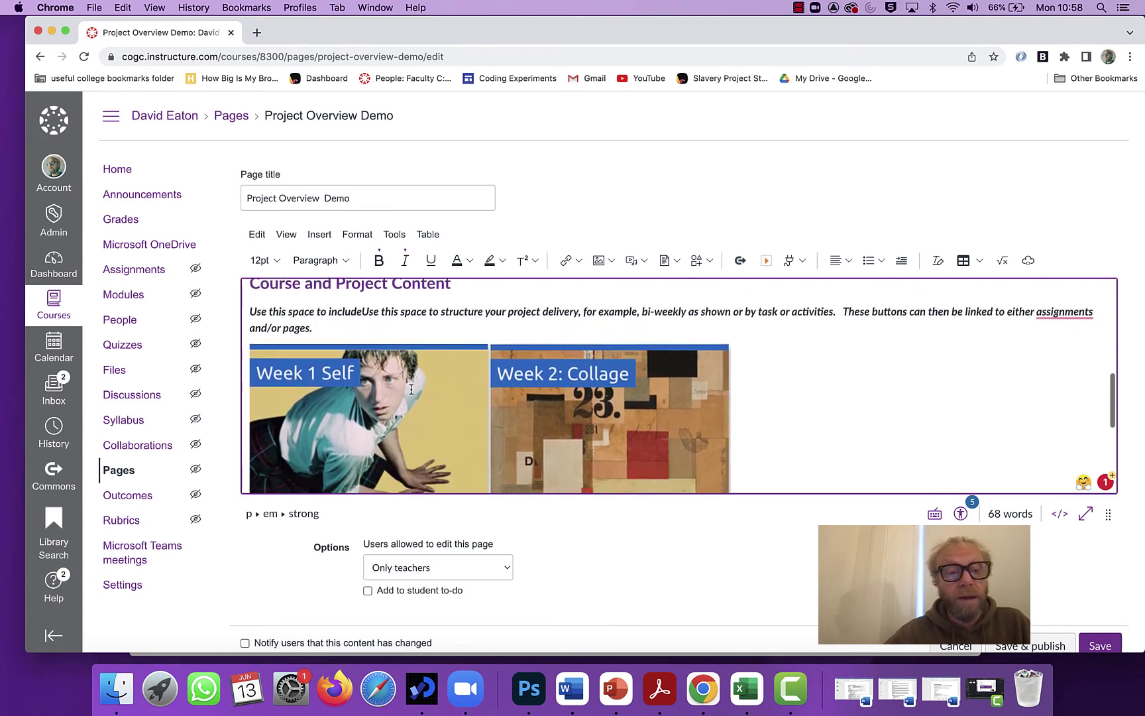
pyautogui.scroll(-1, 411, 389)
pyautogui.scroll(1, 411, 390)
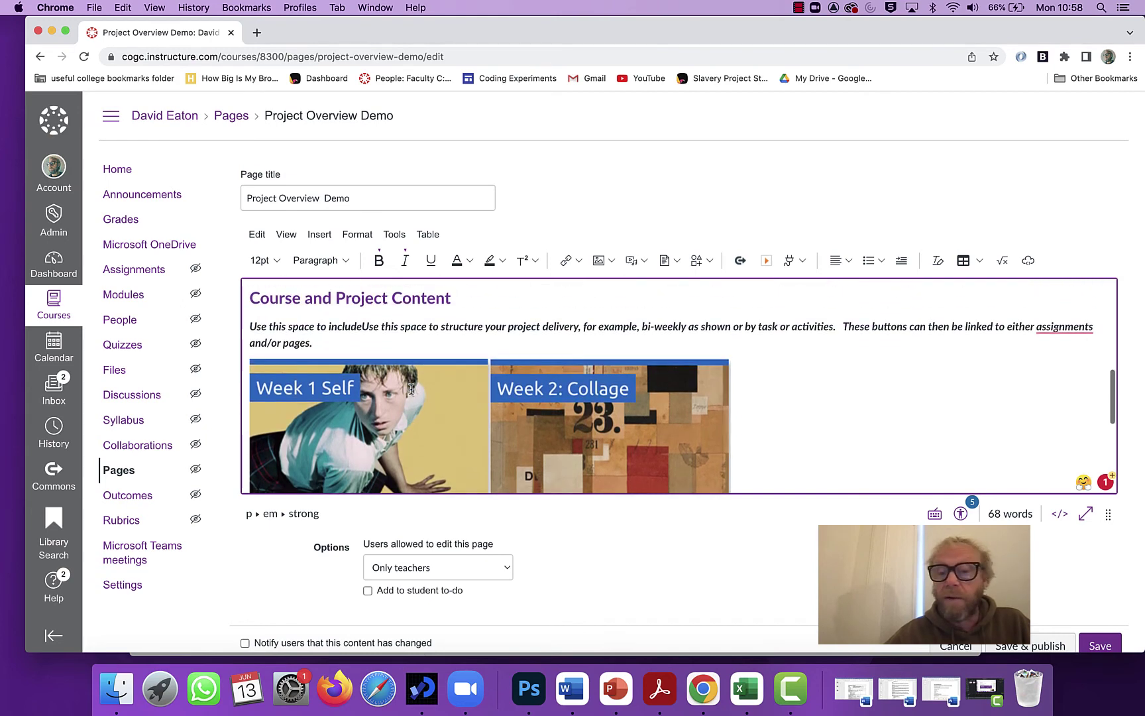
pyautogui.scroll(-1, 411, 389)
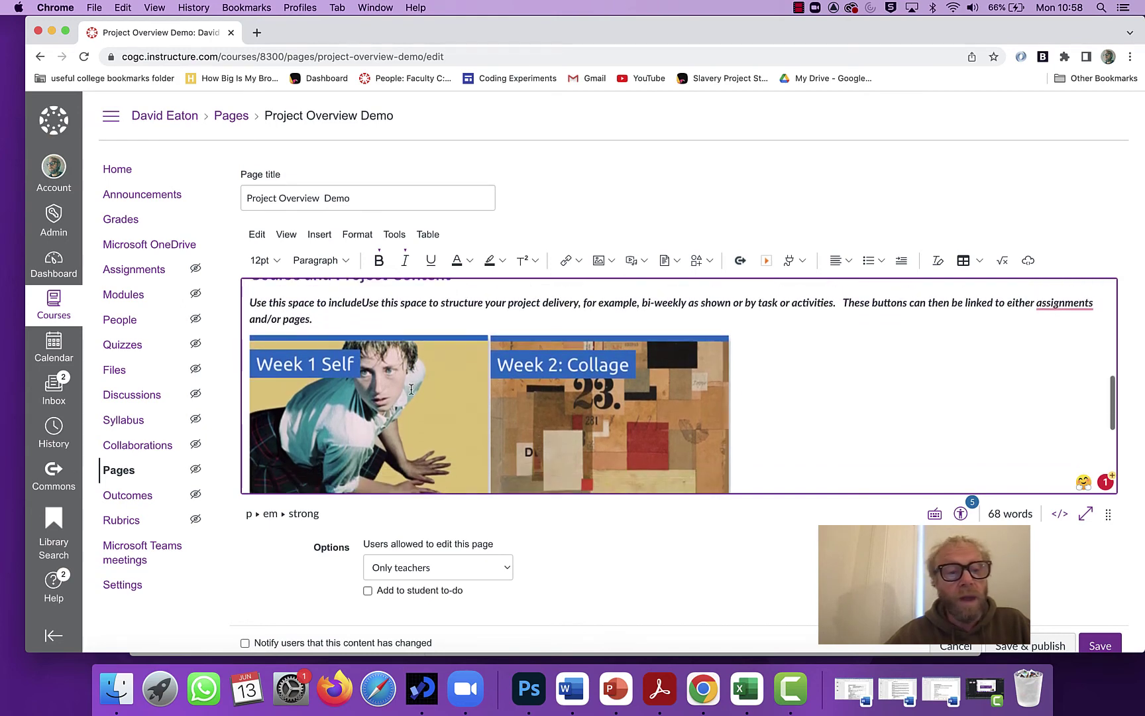
pyautogui.scroll(-3, 410, 388)
pyautogui.scroll(3, 410, 389)
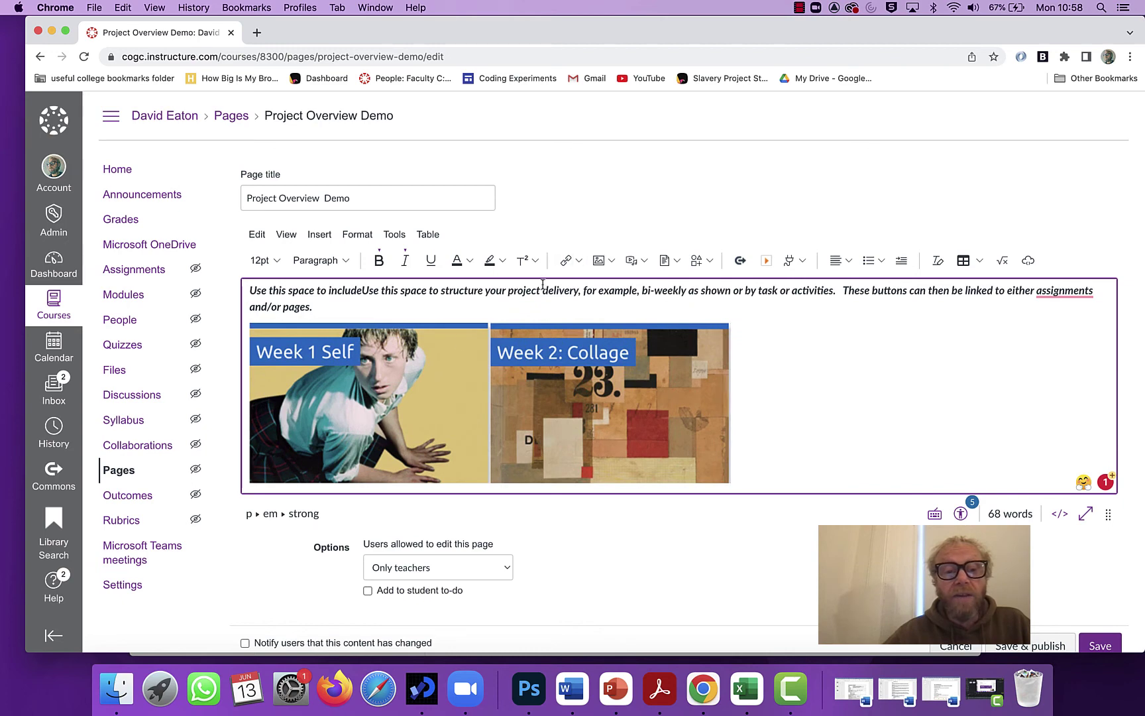
# - Link the Week 1 Self image to the course assignment "1: Name of Activity"
pyautogui.click(447, 355)
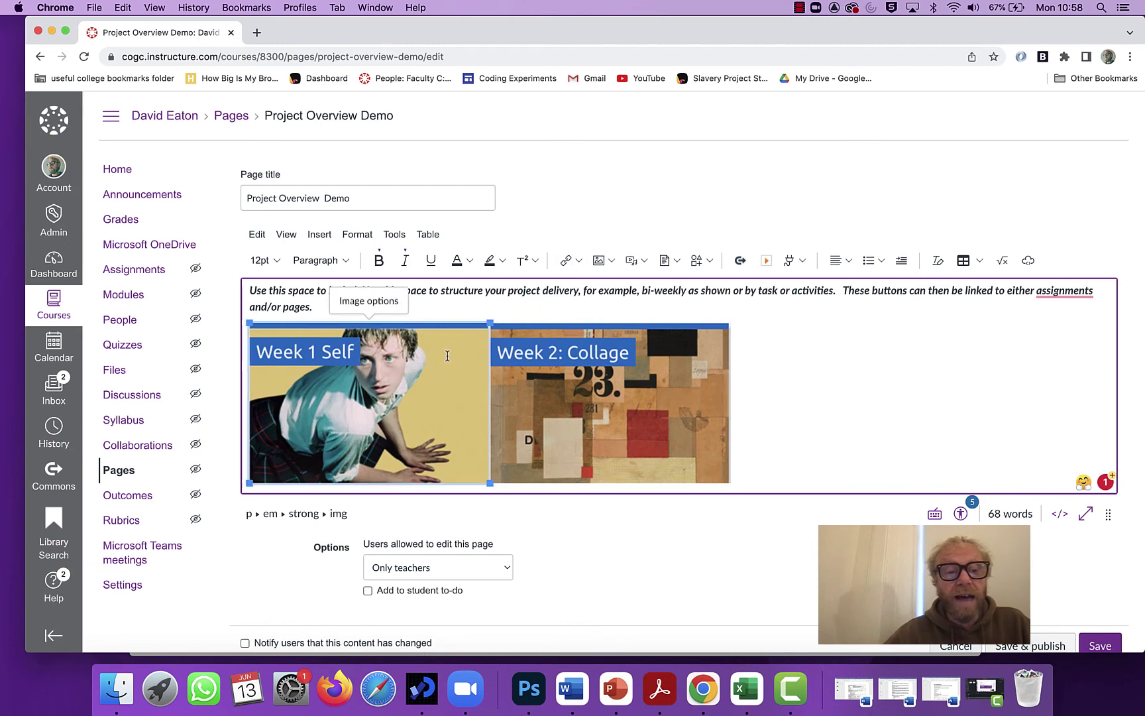
pyautogui.click(573, 260)
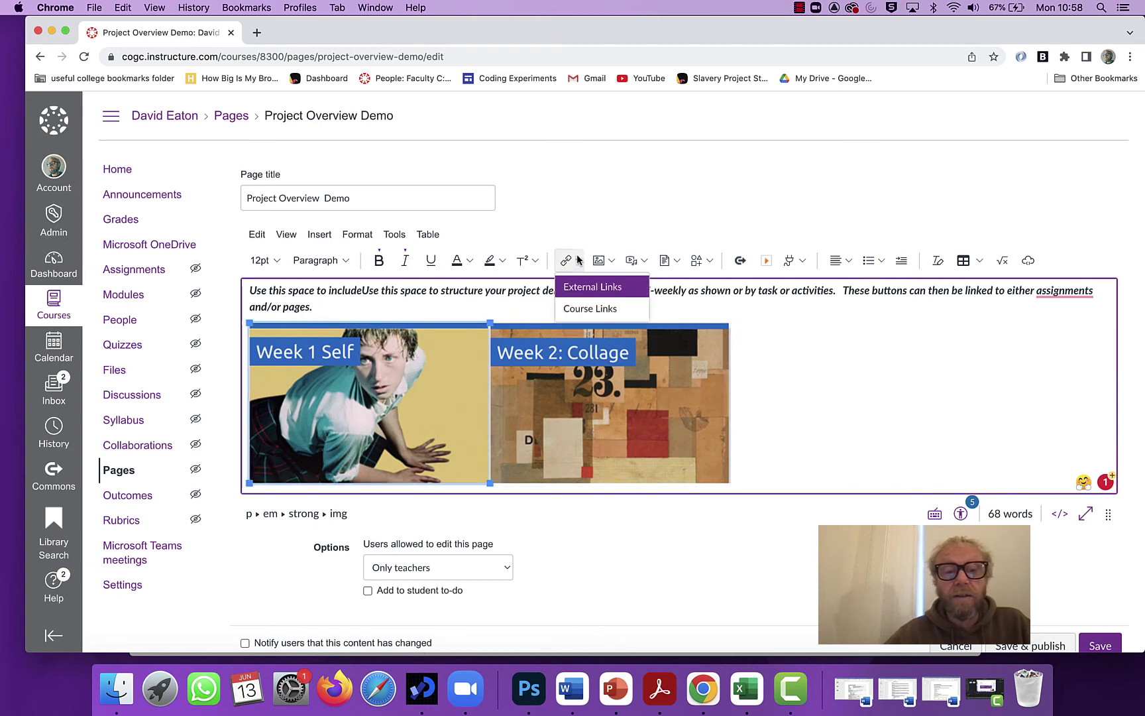
pyautogui.click(577, 309)
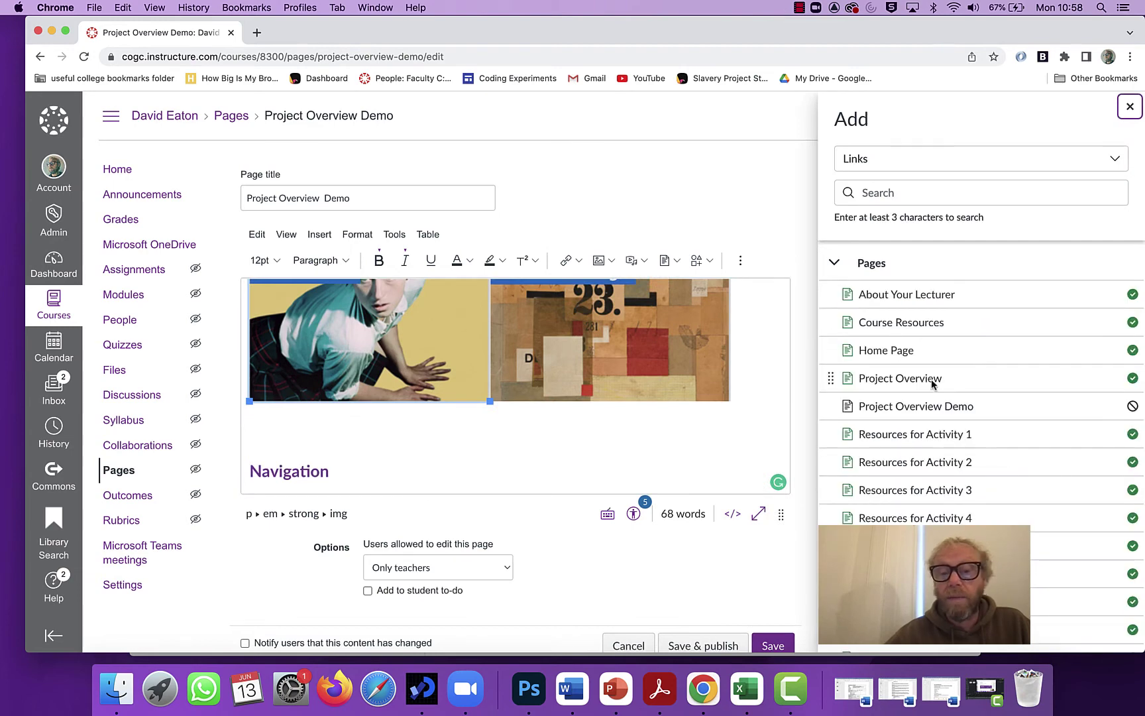
pyautogui.scroll(-5, 931, 383)
pyautogui.scroll(5, 882, 274)
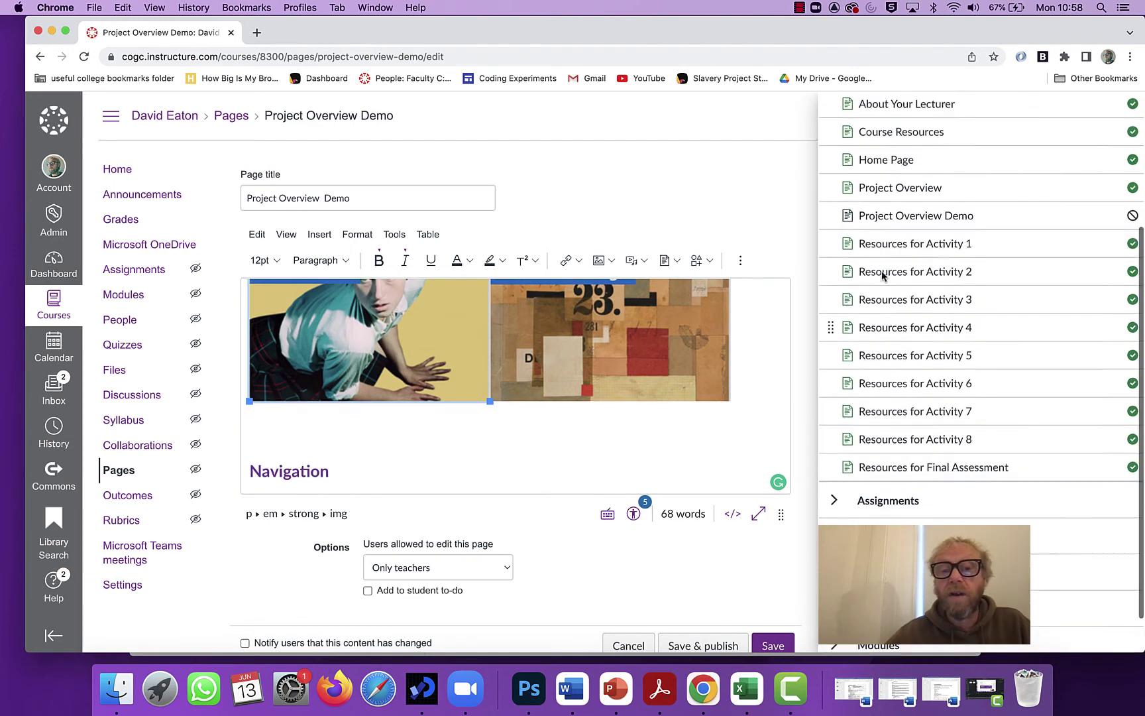
pyautogui.click(833, 263)
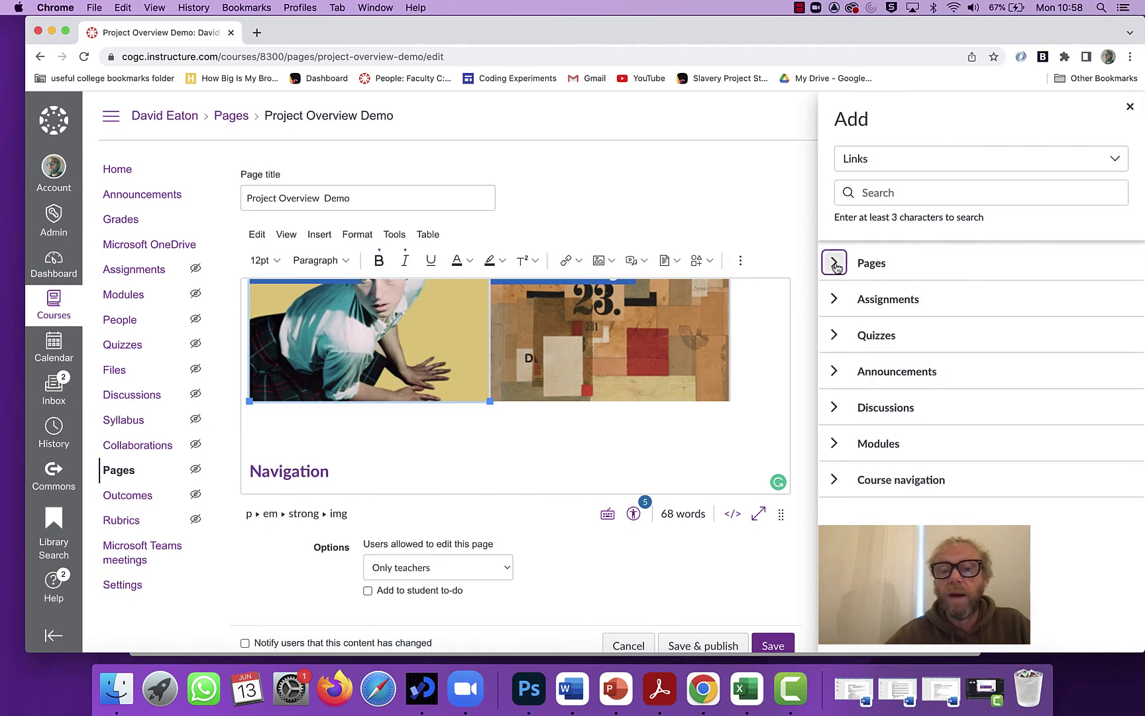
pyautogui.click(833, 298)
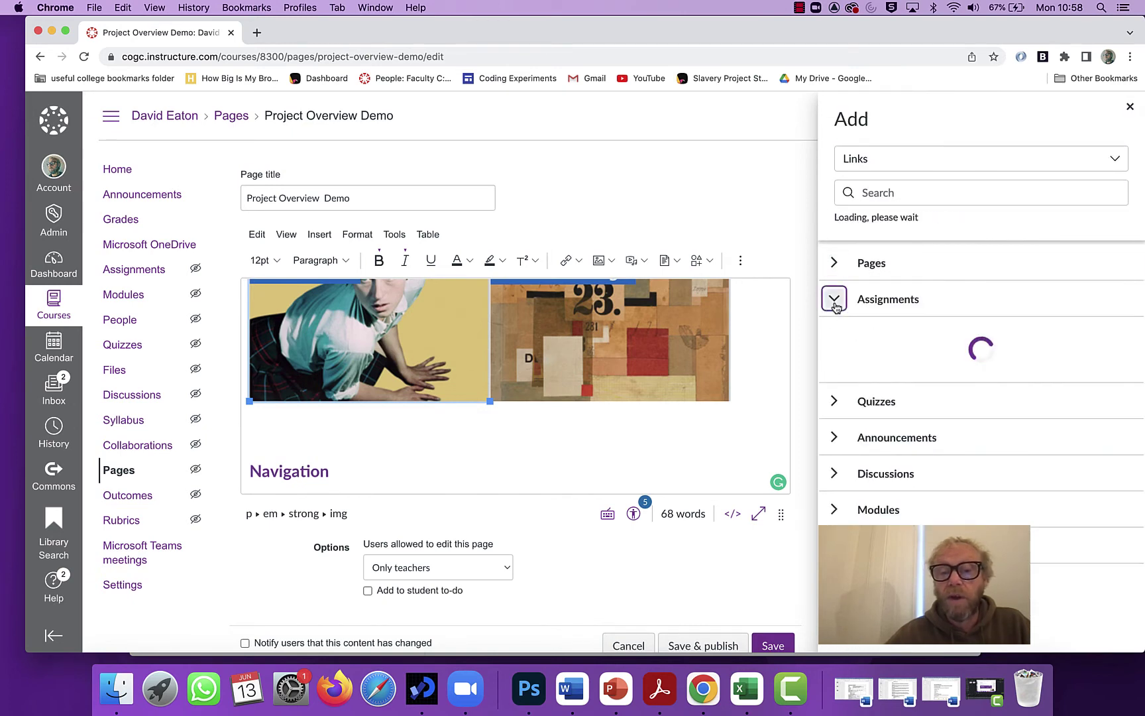
pyautogui.click(954, 334)
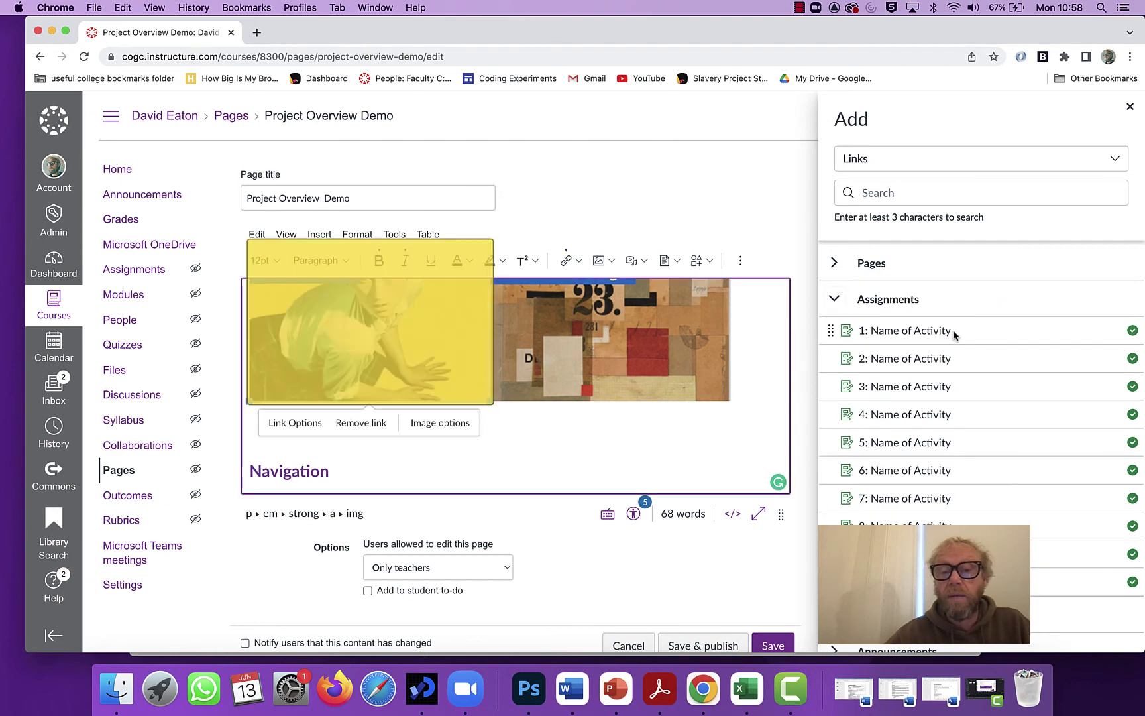
# - Link the Week 2: Collage image to the assignment "2: Name of Activity" and save the page
pyautogui.click(575, 338)
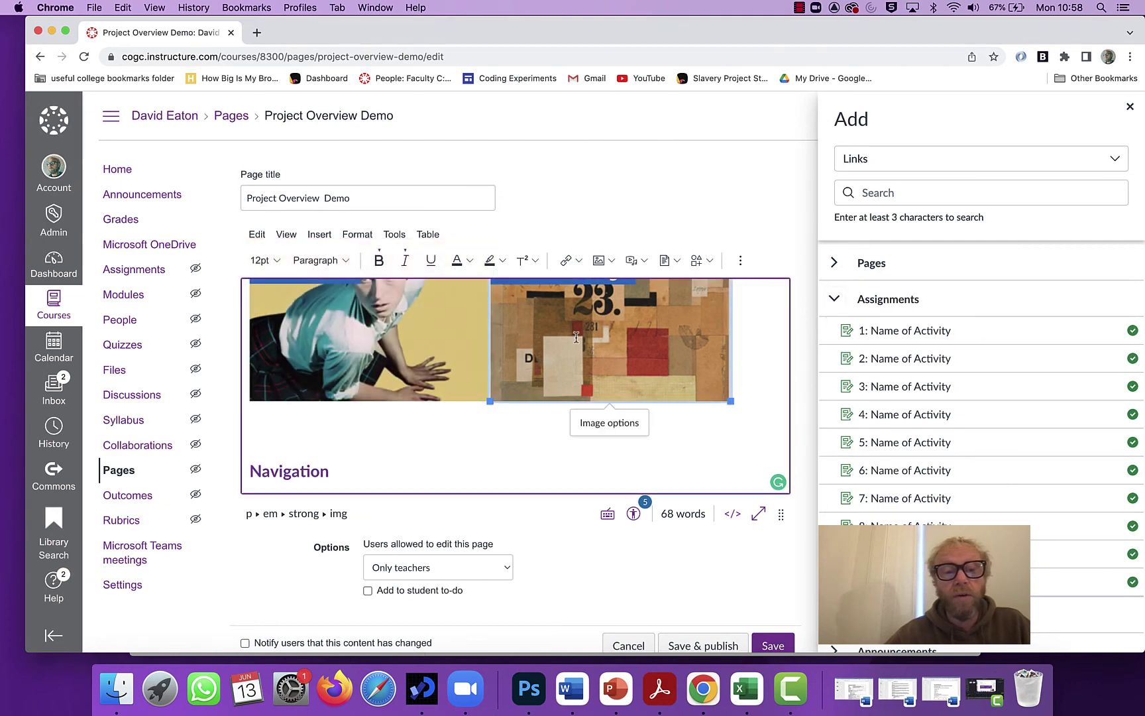
pyautogui.click(918, 358)
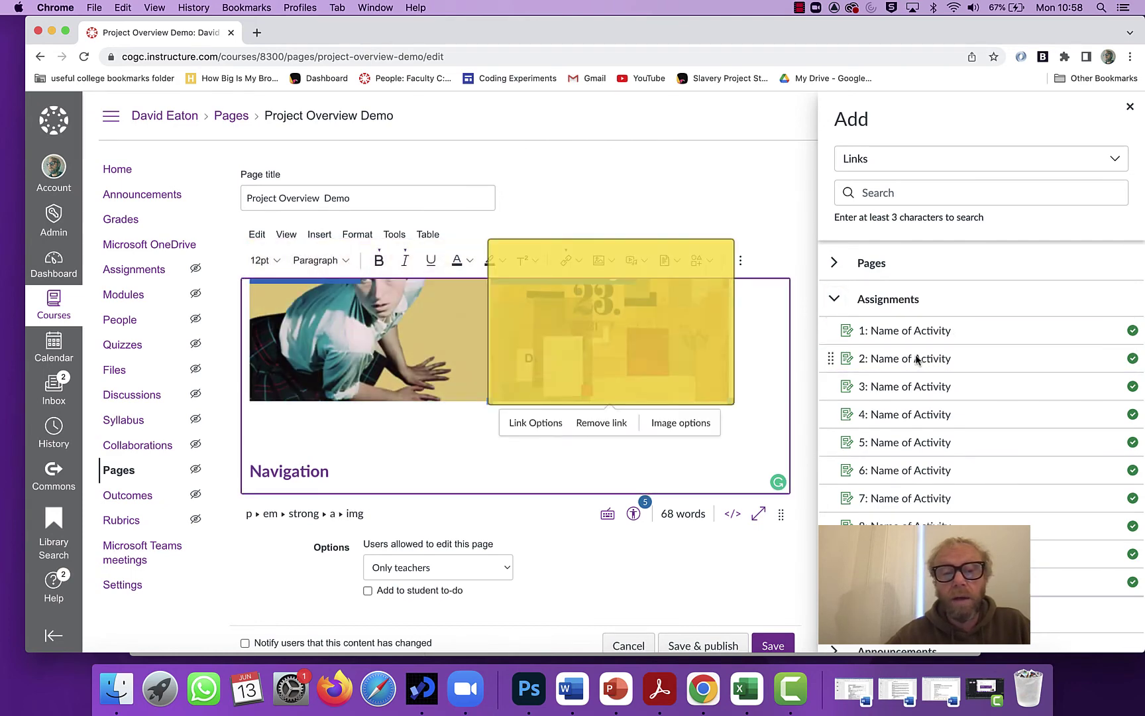
pyautogui.click(771, 646)
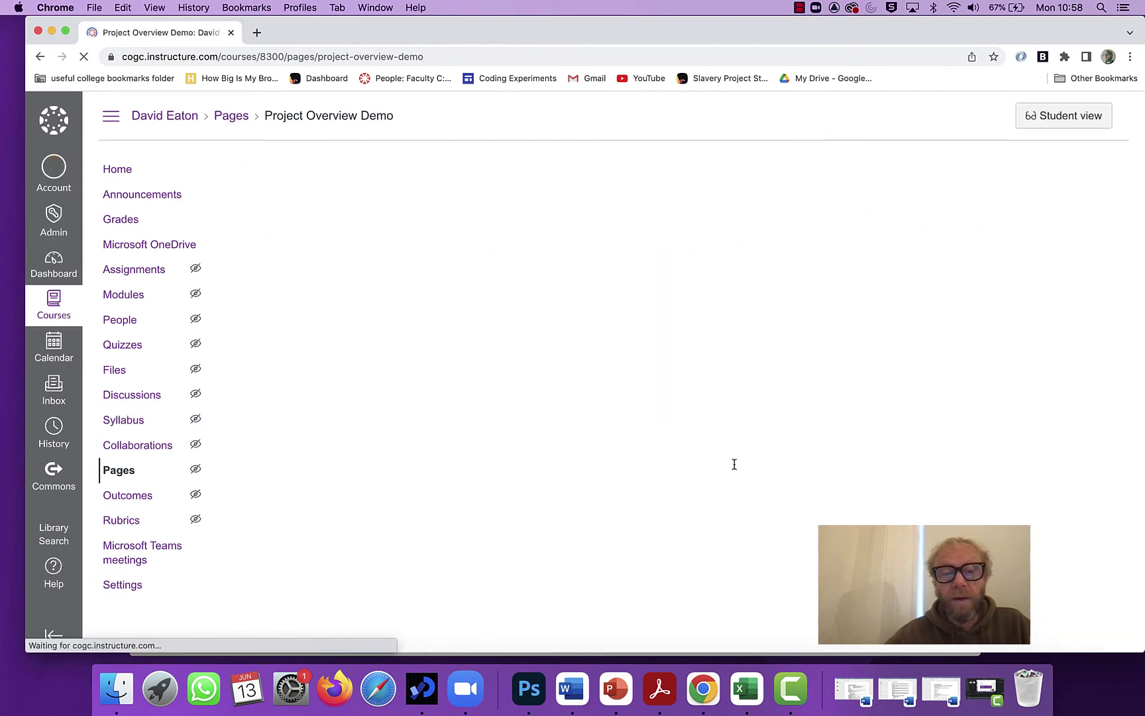
# - Review the two linked week images on the saved Project Overview Demo page
pyautogui.scroll(-5, 734, 464)
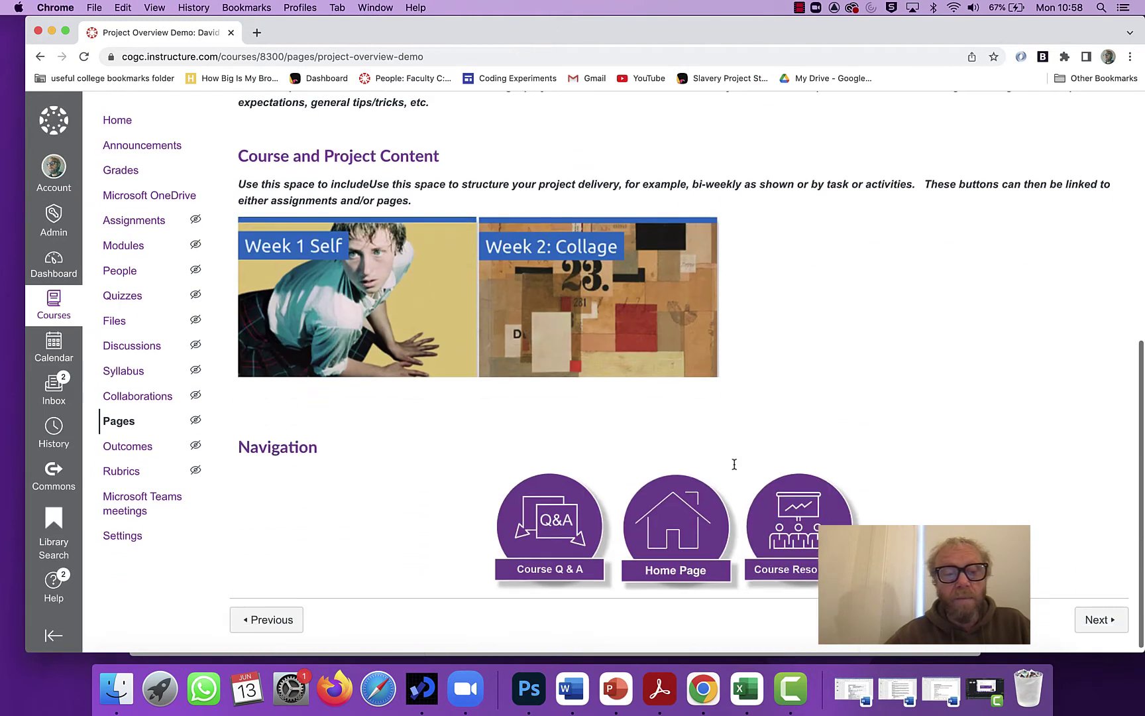
pyautogui.scroll(2, 689, 326)
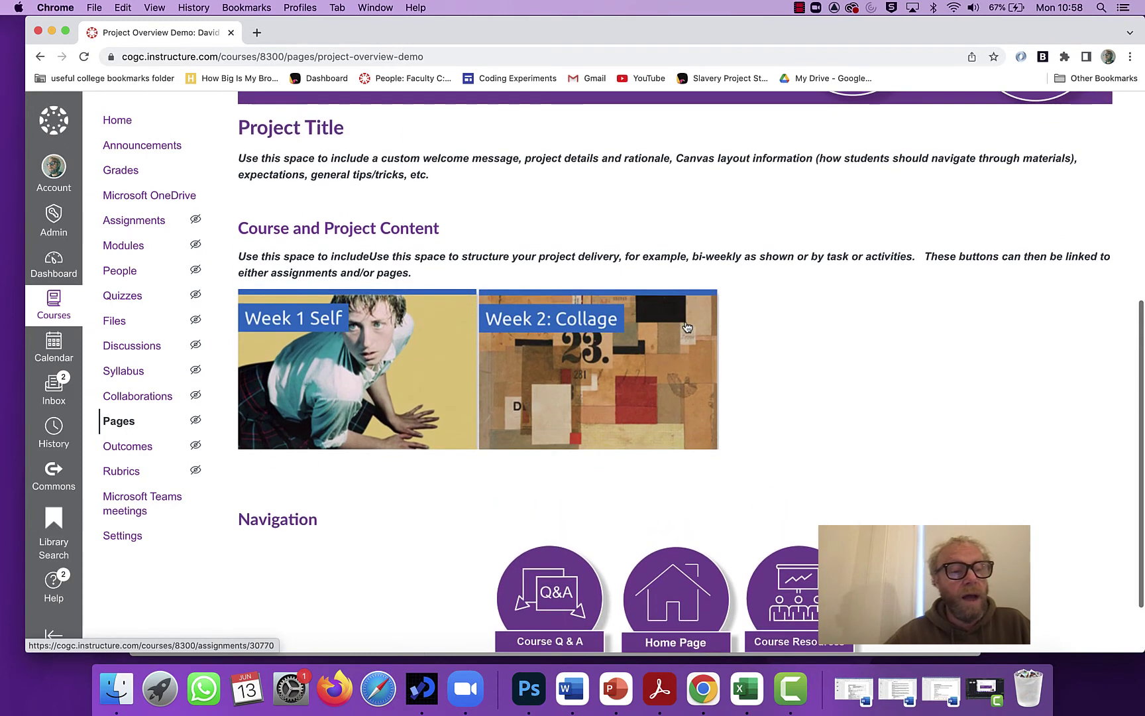
# - Examine the course modules' activity, final assessment and resource items, including the options available for Resources for Final Assessment
pyautogui.click(126, 247)
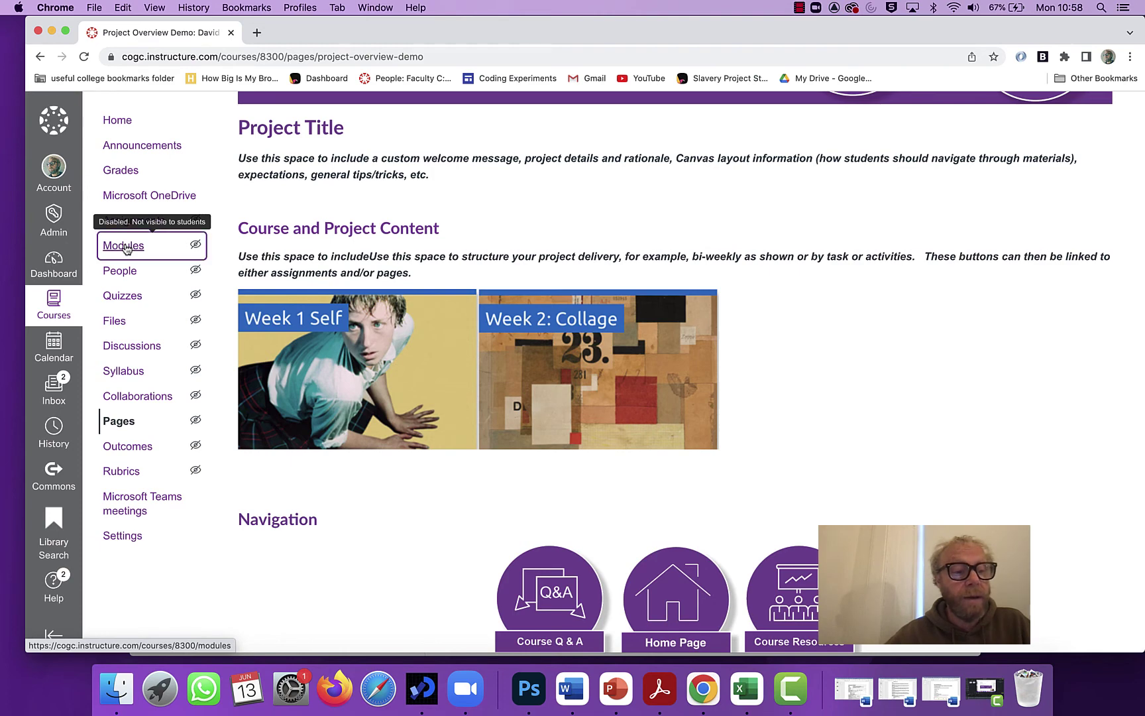
pyautogui.scroll(-5, 493, 372)
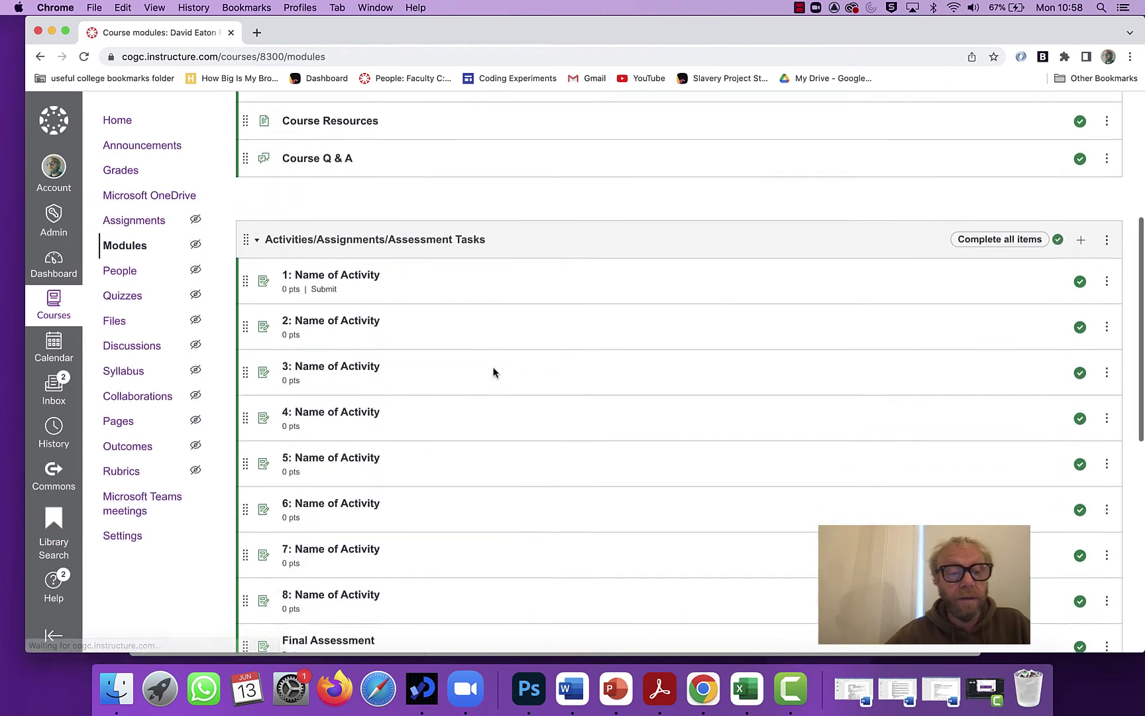
pyautogui.scroll(-6, 399, 391)
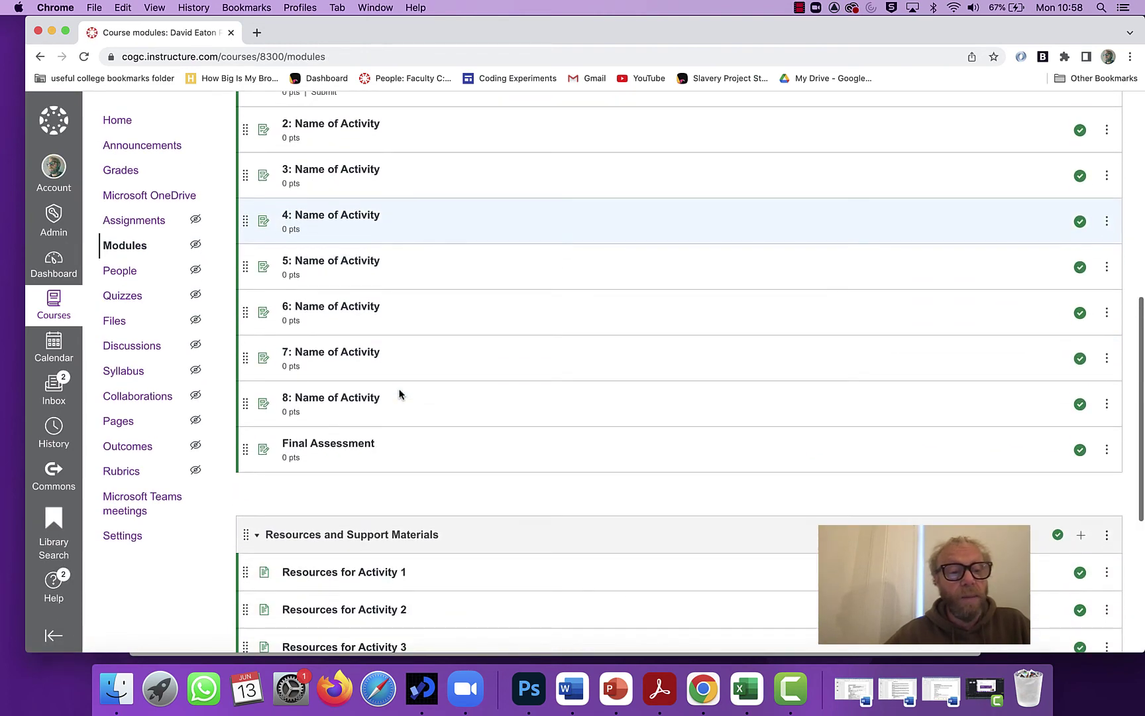
pyautogui.scroll(-1, 398, 393)
pyautogui.scroll(4, 398, 394)
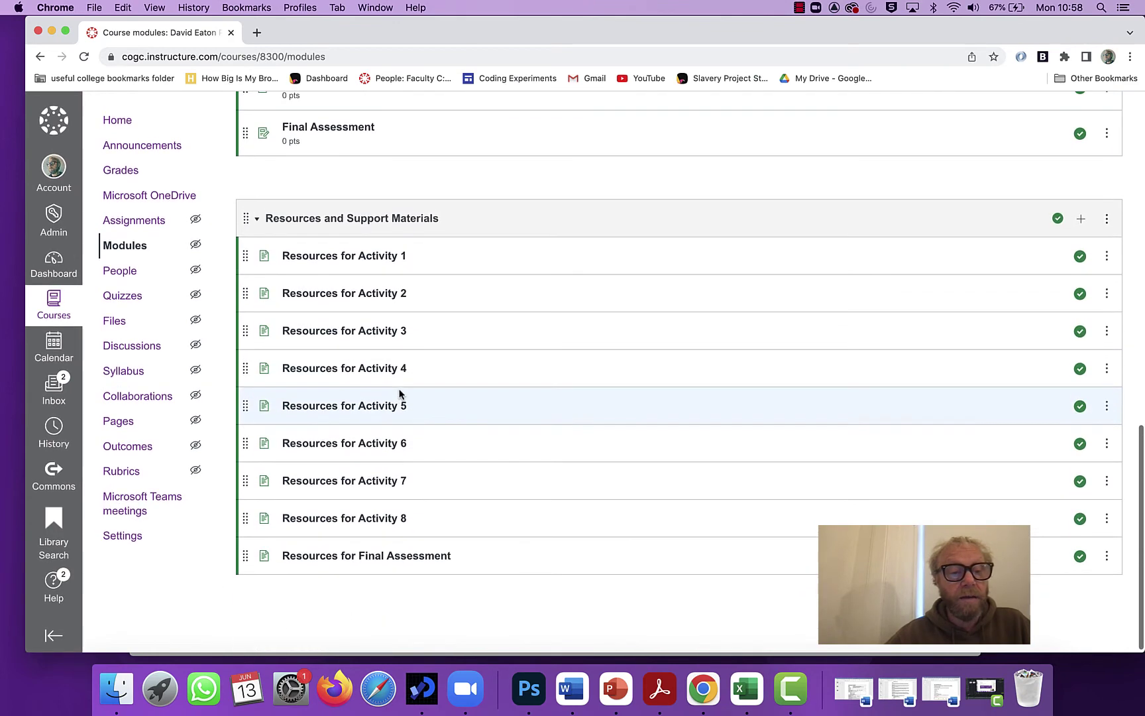
pyautogui.scroll(3, 399, 393)
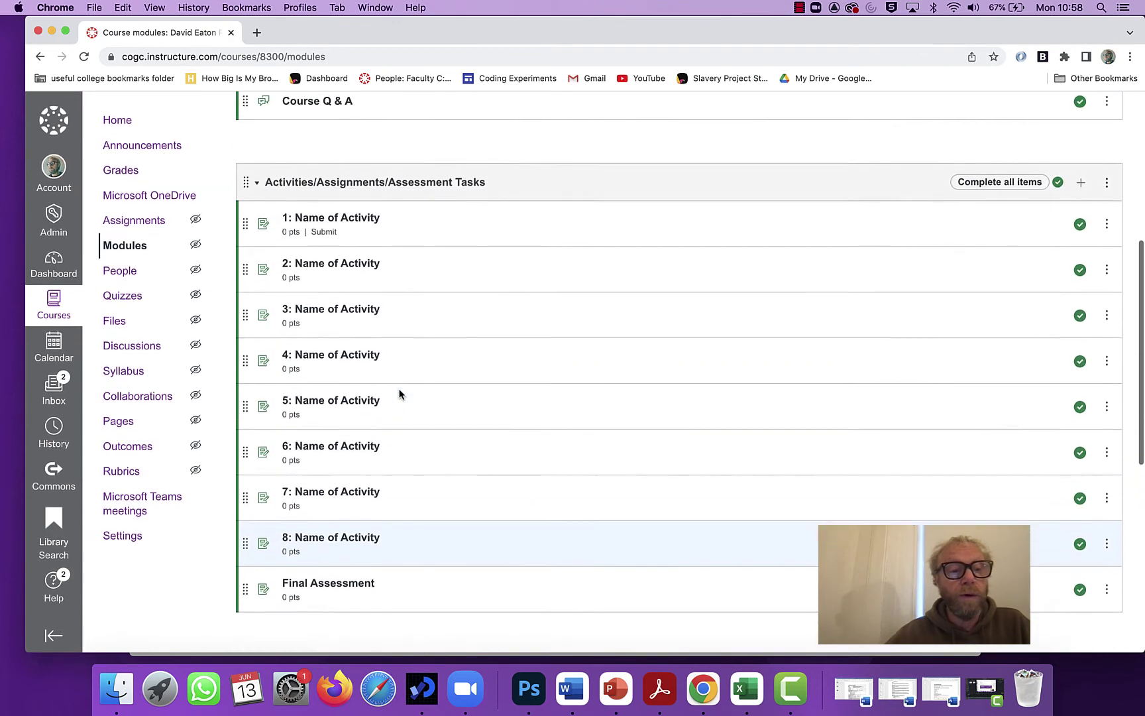
pyautogui.scroll(-1, 399, 392)
pyautogui.scroll(-7, 608, 353)
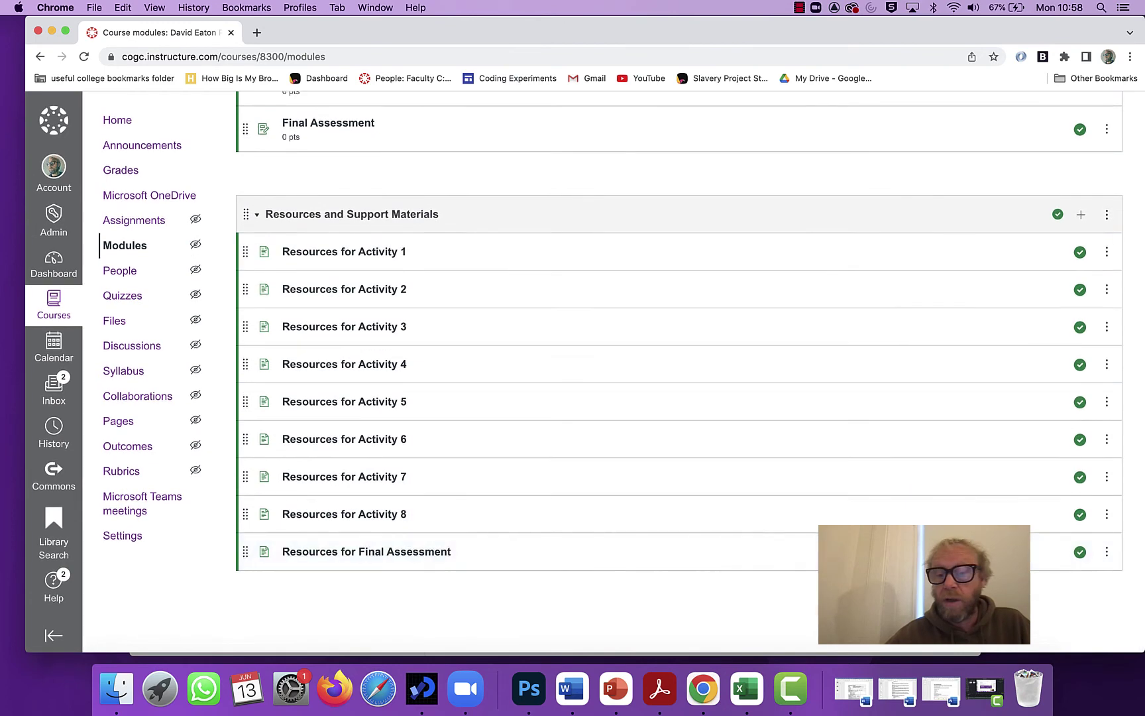
pyautogui.click(1107, 553)
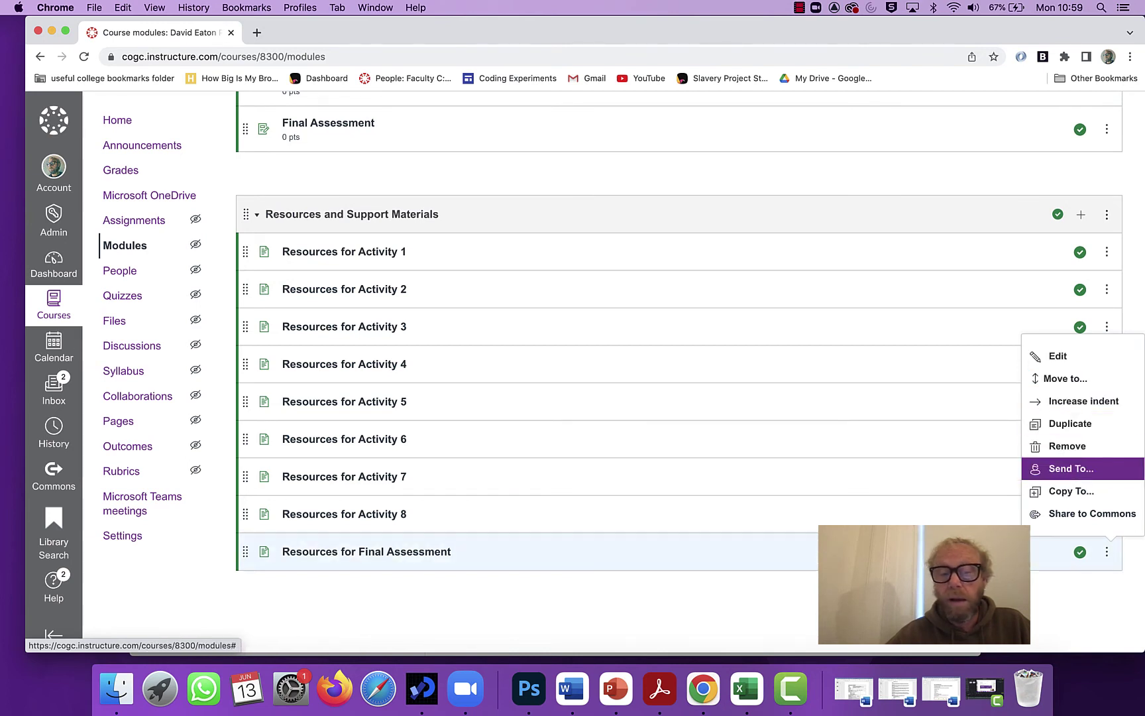
pyautogui.click(760, 600)
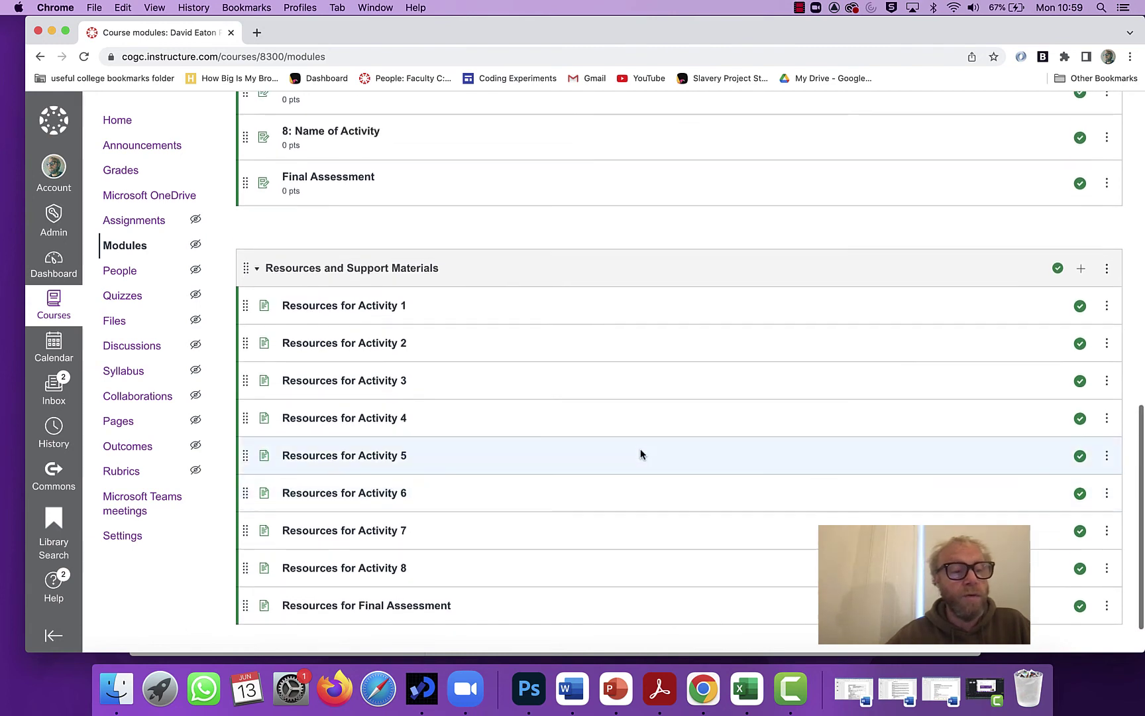
# - Show the list of all course pages and look through it down to the Resources for Final Assessment page
pyautogui.click(117, 422)
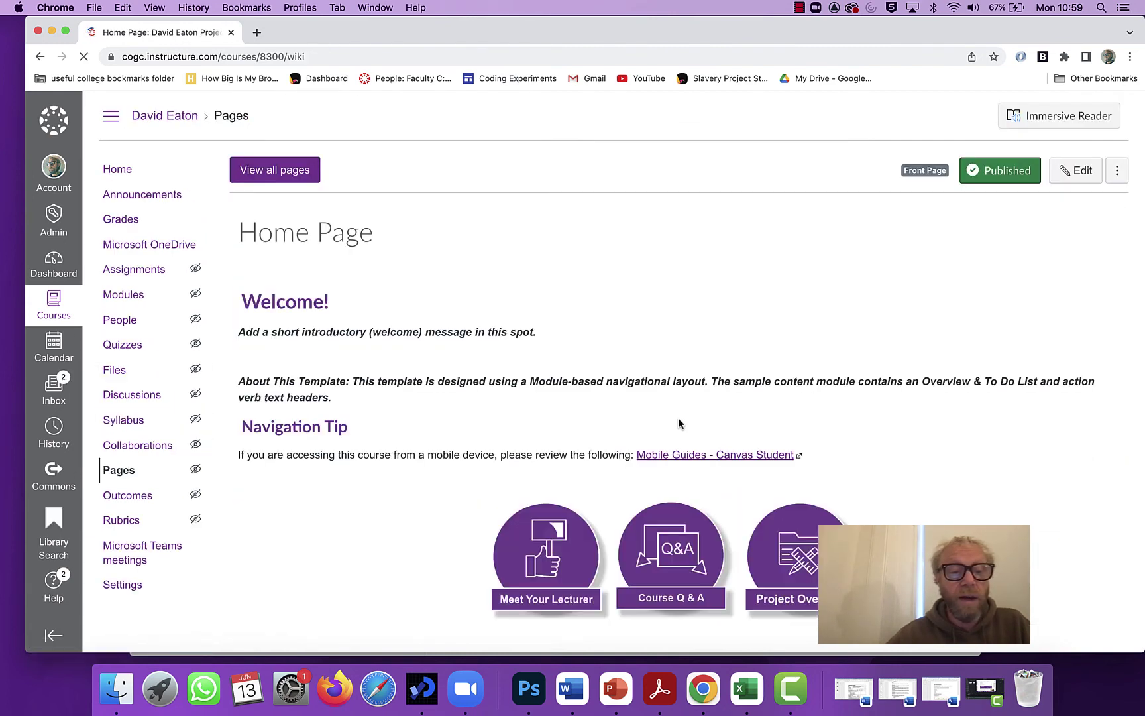
pyautogui.click(283, 171)
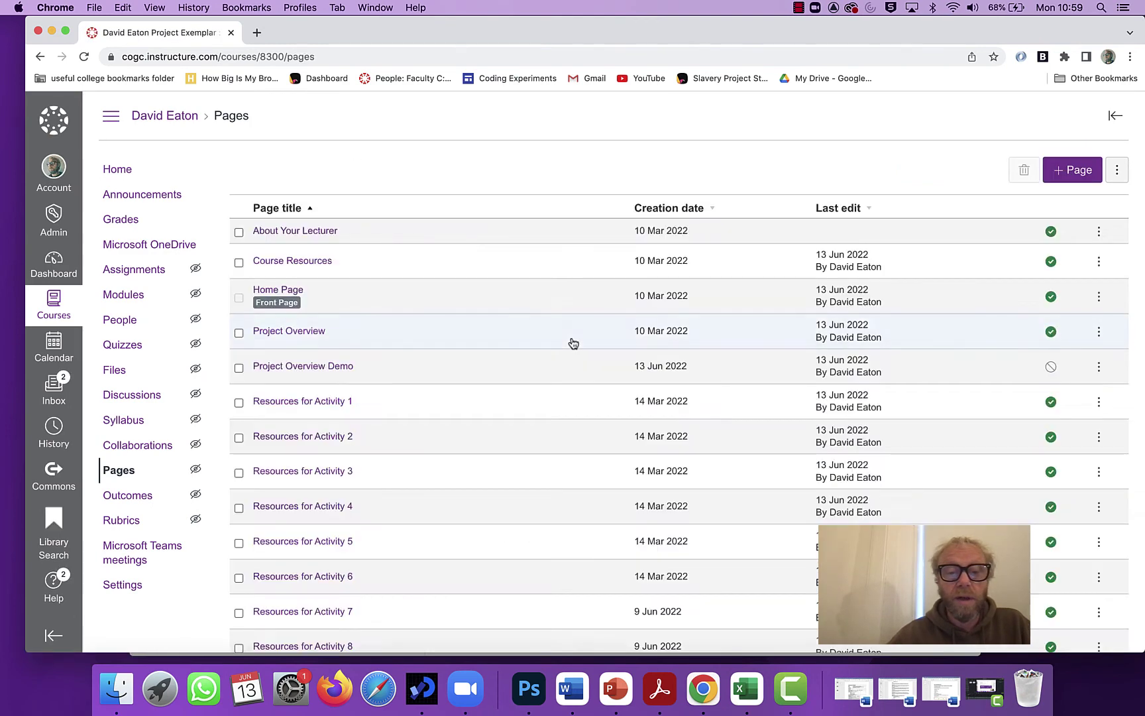
pyautogui.scroll(-1, 572, 339)
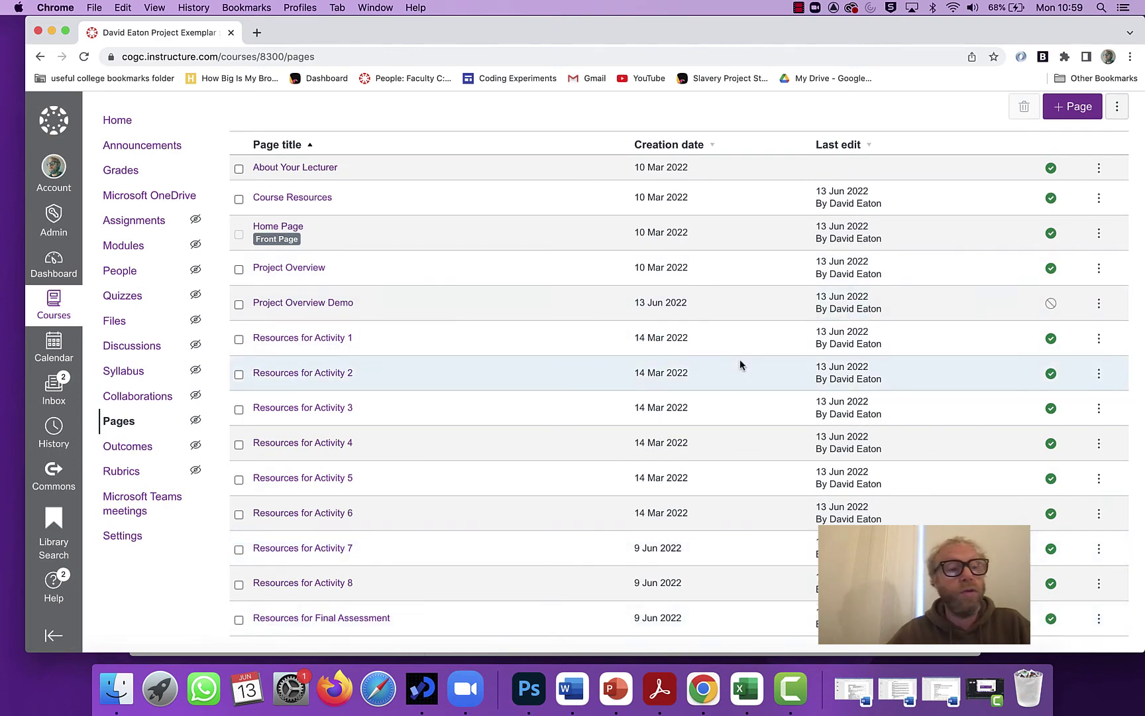
pyautogui.scroll(1, 740, 359)
# - Create an announcement titled "test" with the text "test" for all sections, save it and view it on the course home page
pyautogui.click(120, 171)
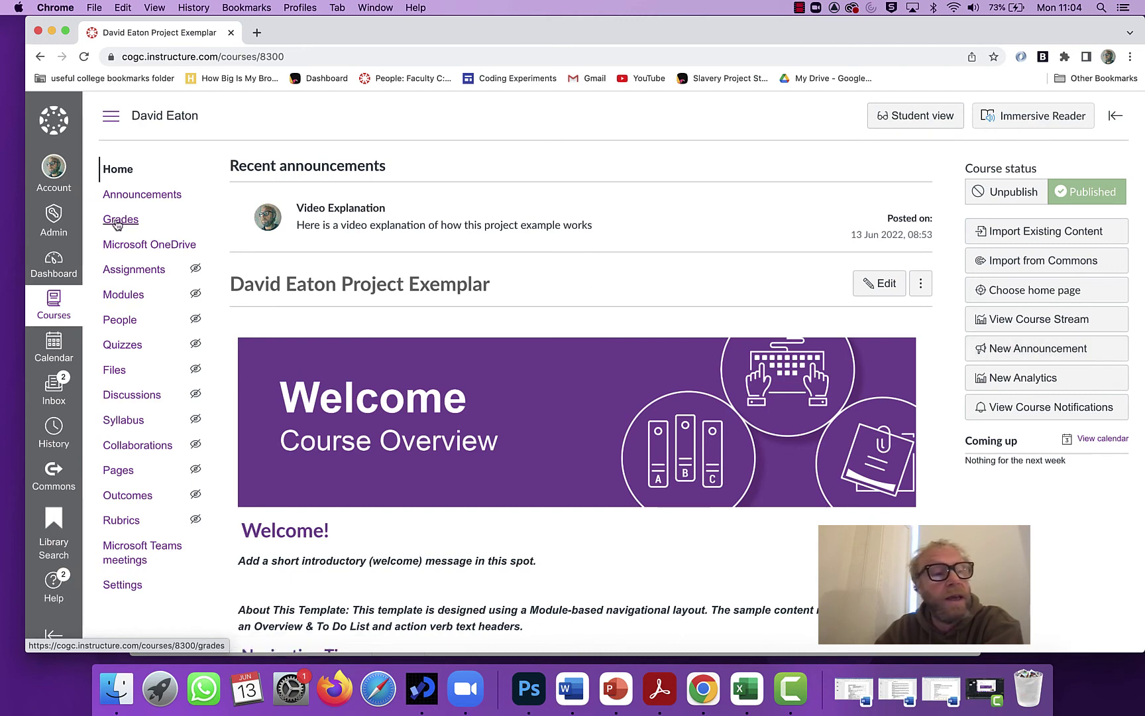
pyautogui.click(129, 198)
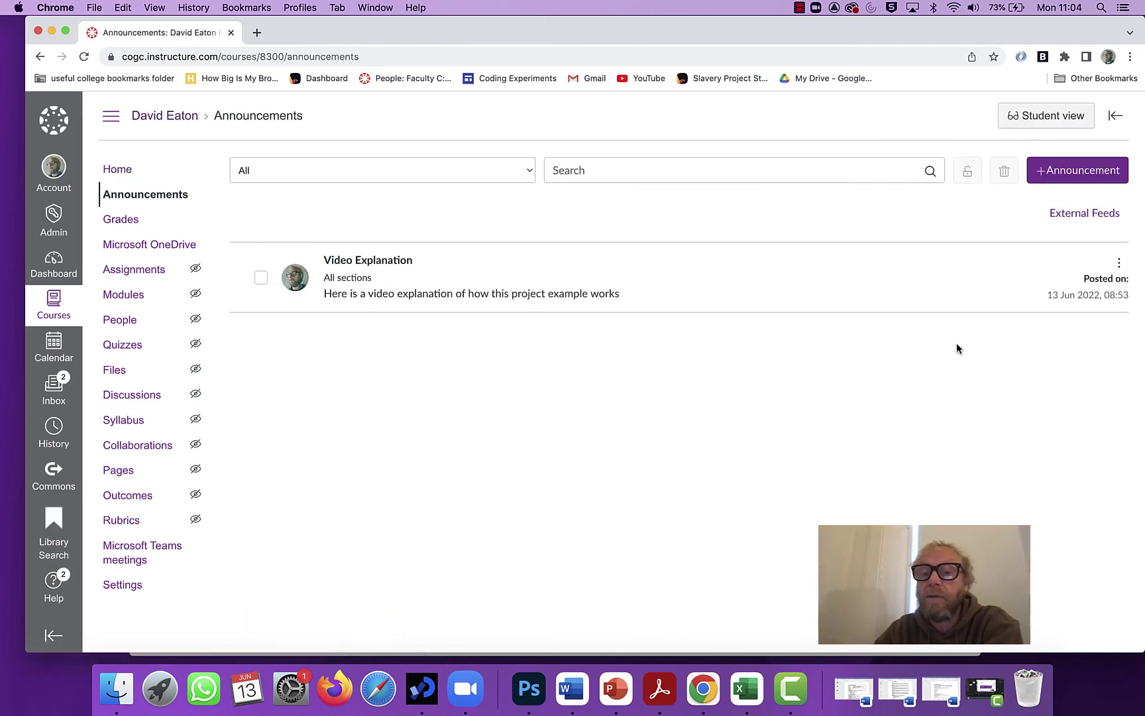
pyautogui.click(1067, 173)
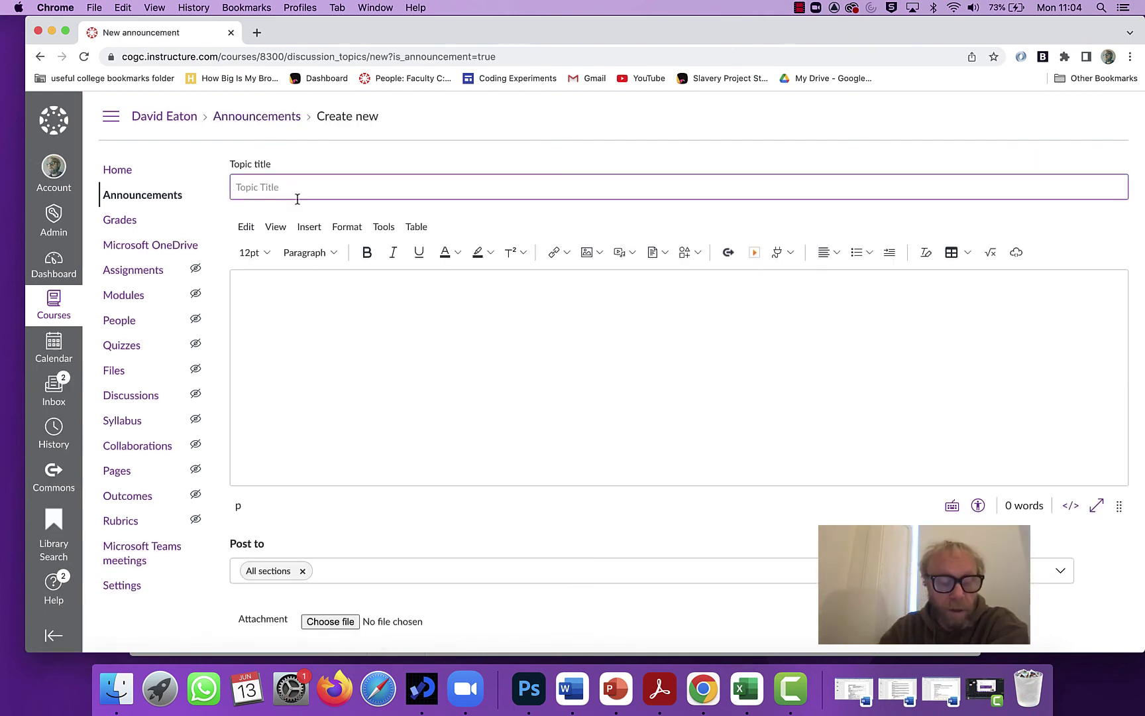
pyautogui.write('test')
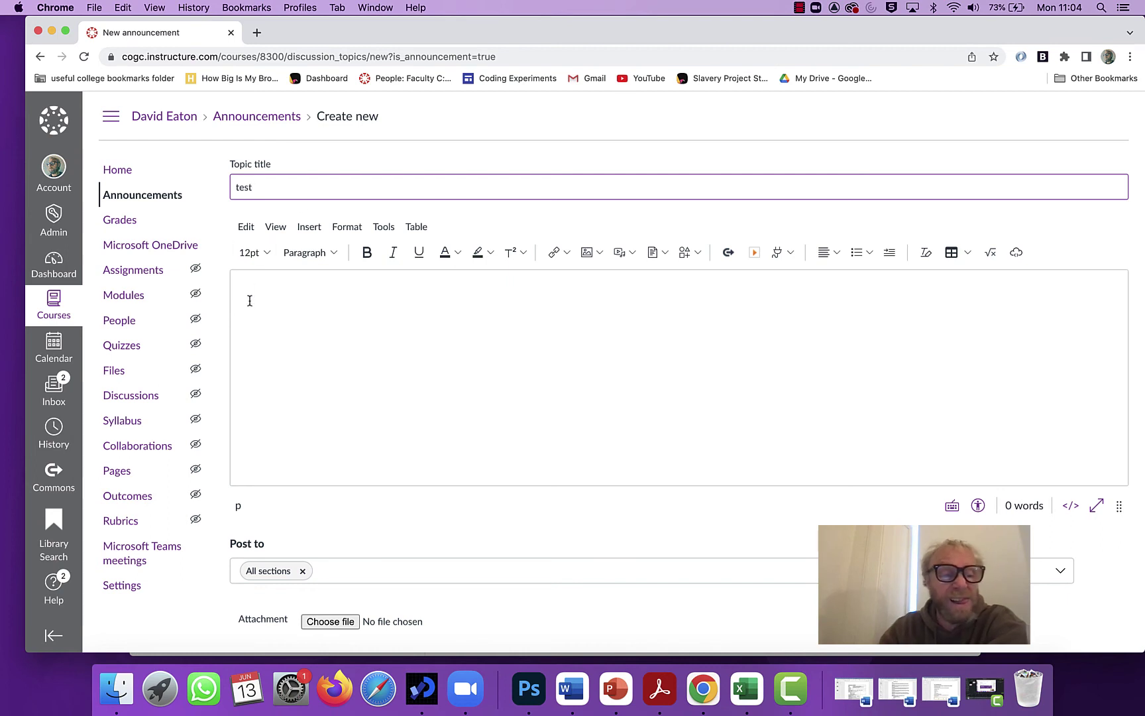
pyautogui.click(250, 289)
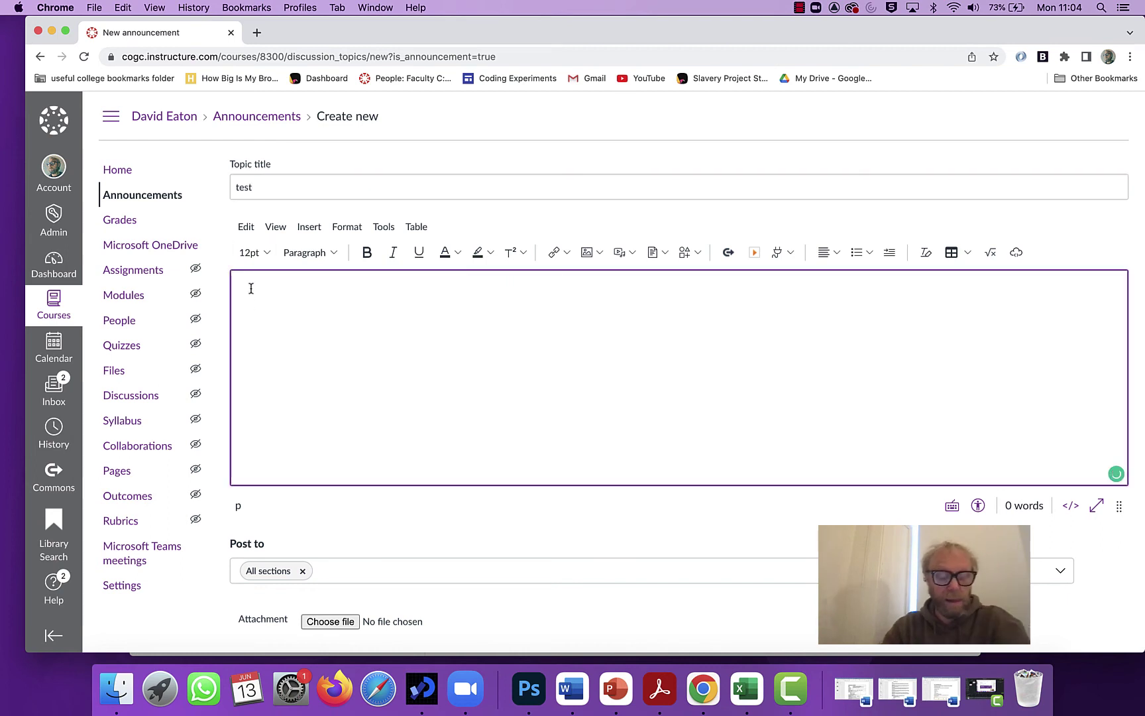
pyautogui.write('test')
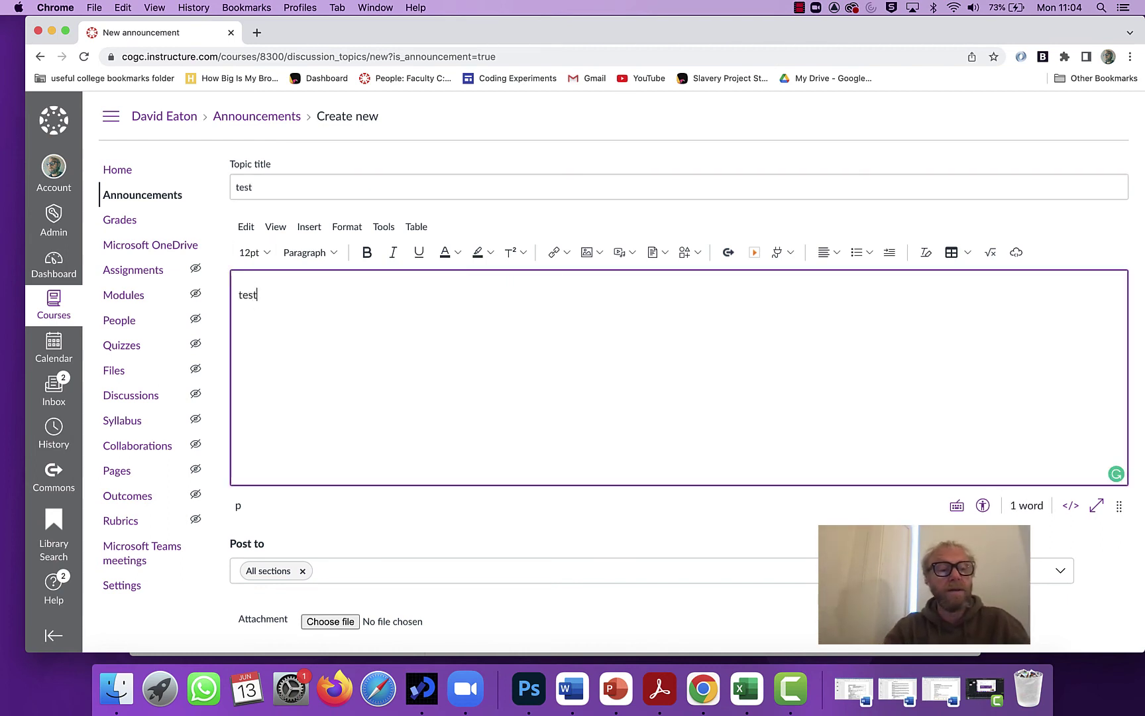
pyautogui.scroll(-5, 462, 387)
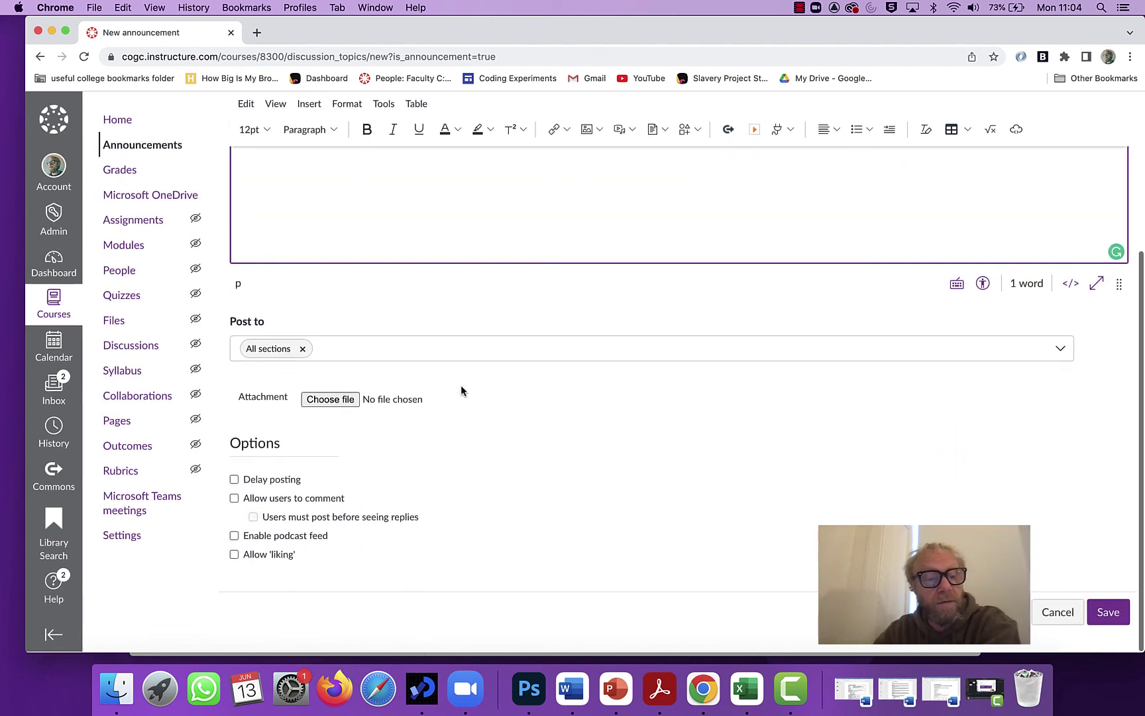
pyautogui.click(1105, 613)
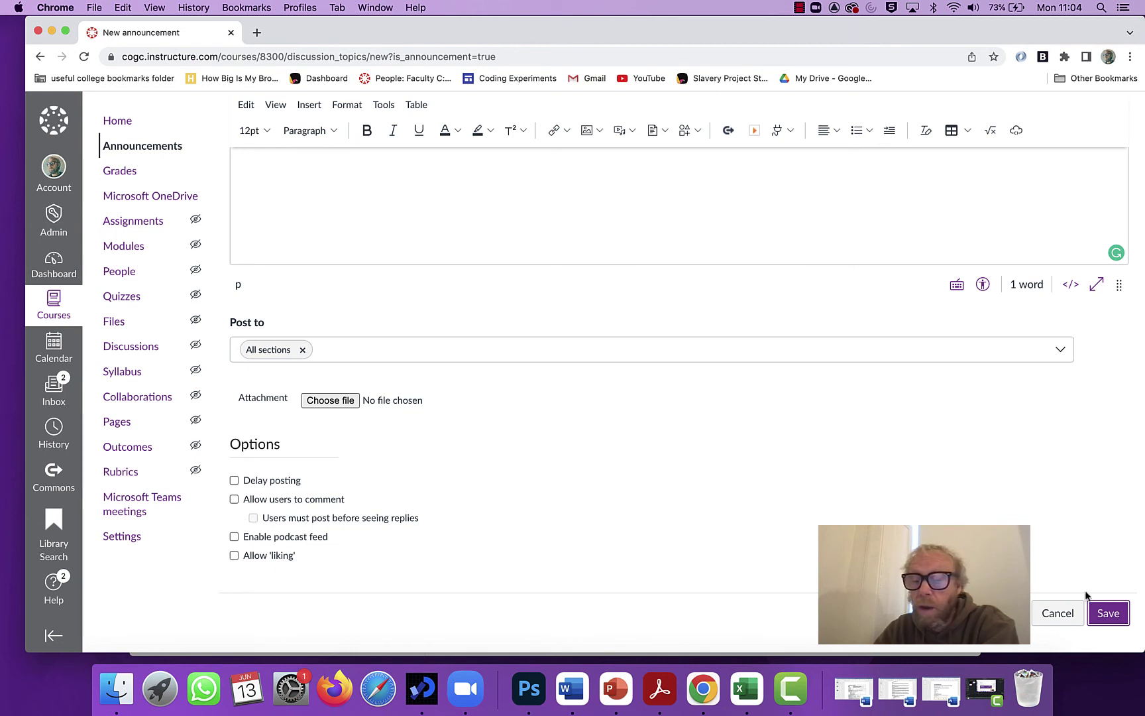
pyautogui.click(1108, 613)
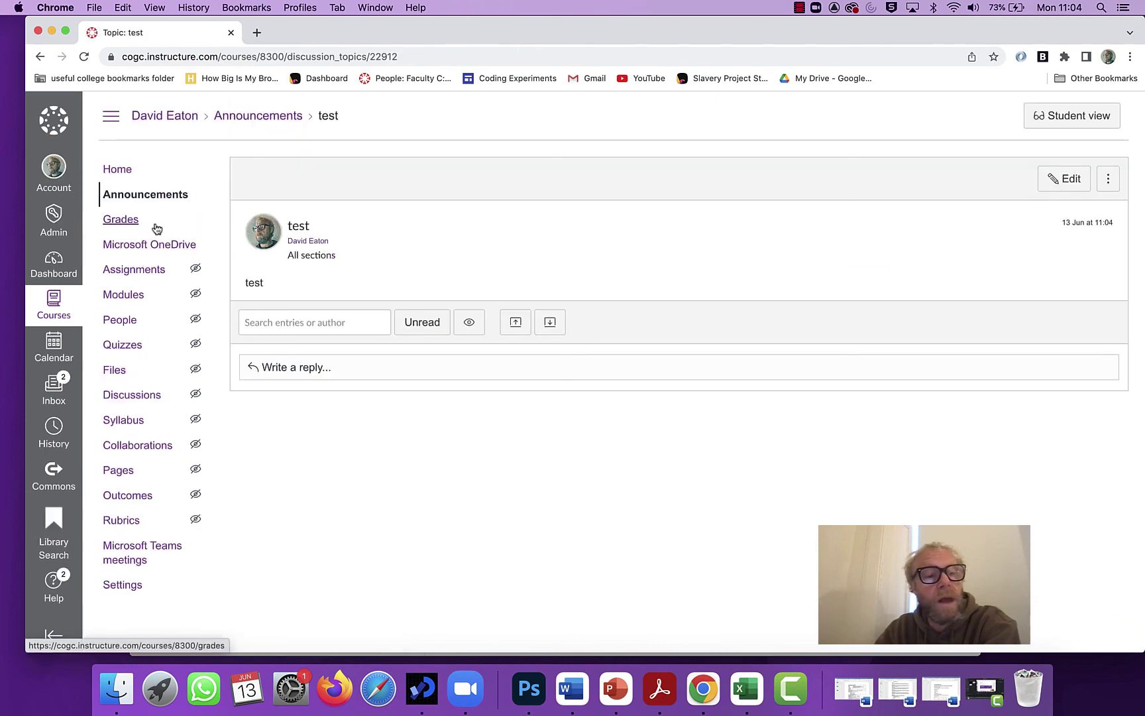
pyautogui.click(122, 175)
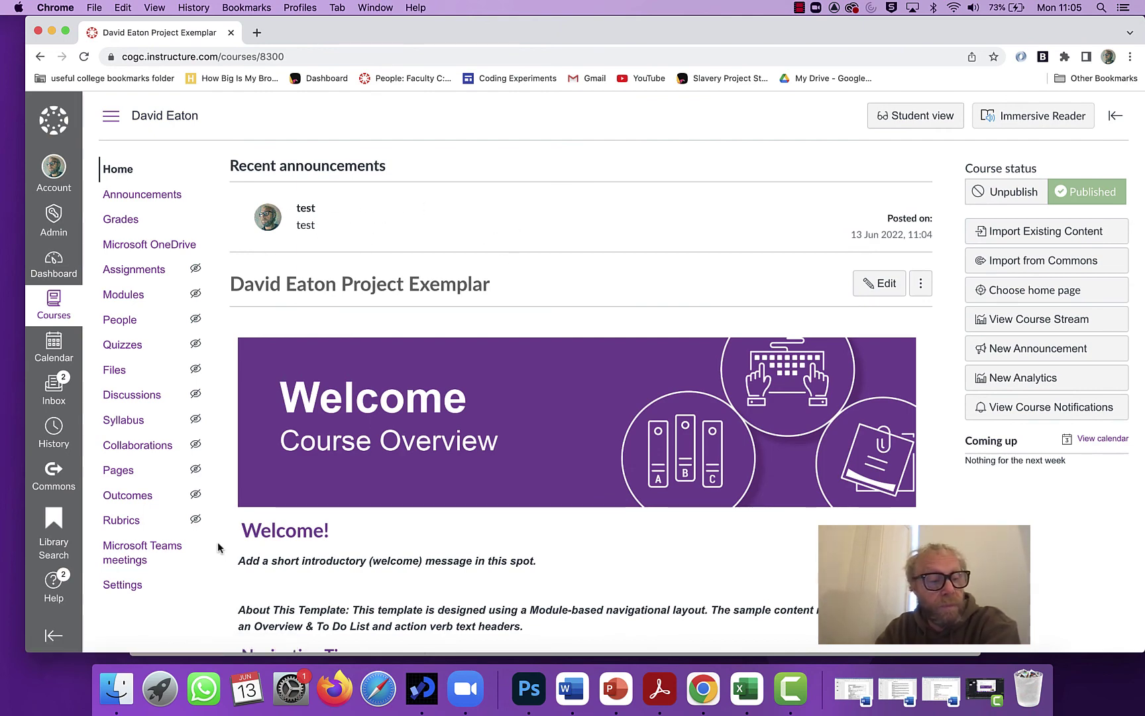
# - Keep recent announcements enabled in the course settings, show 2 of them on the homepage, update the course details and check the home page
pyautogui.click(127, 588)
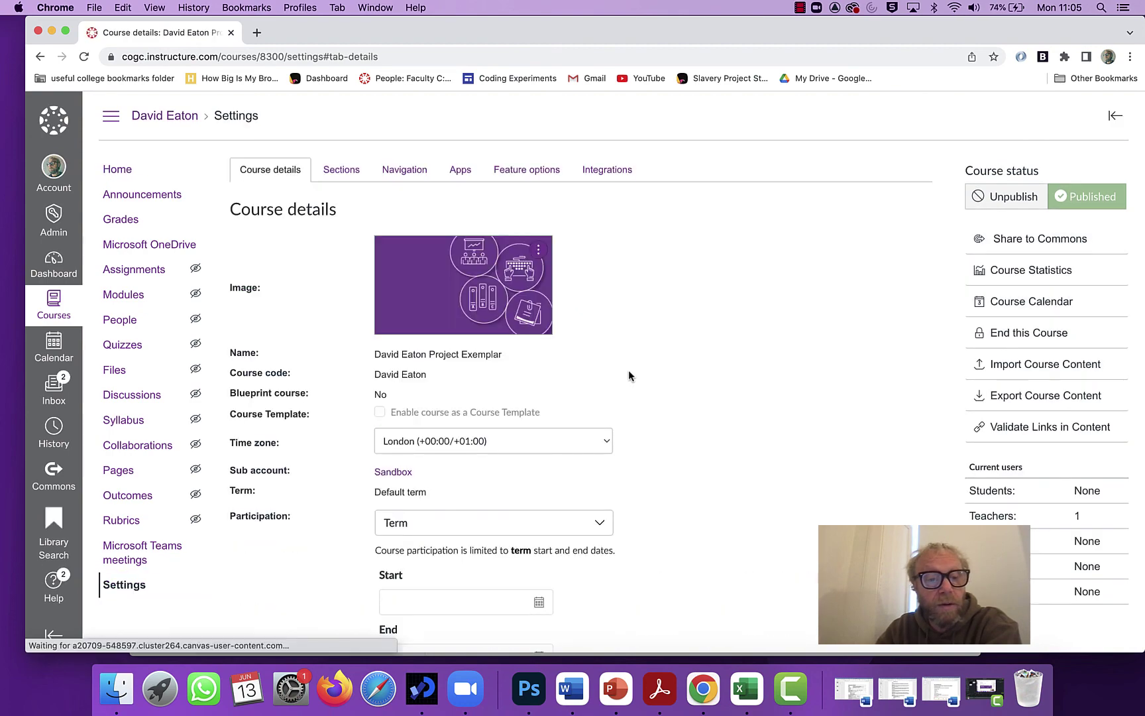
pyautogui.scroll(-10, 606, 398)
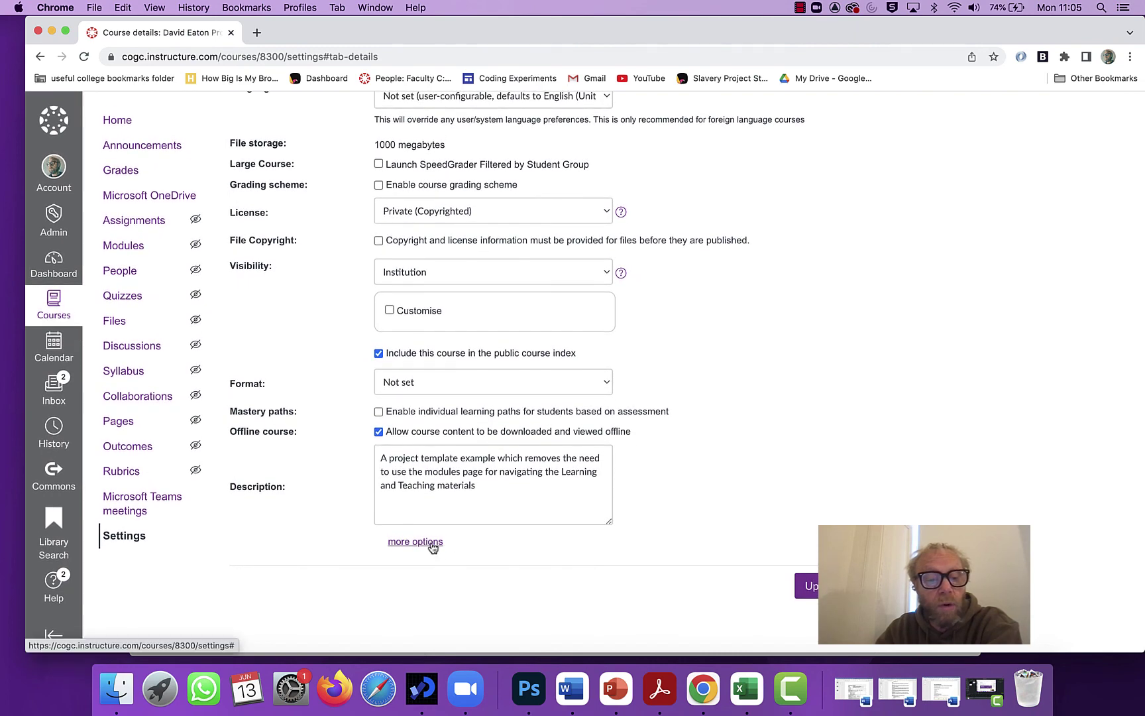
pyautogui.click(432, 544)
pyautogui.scroll(-5, 432, 545)
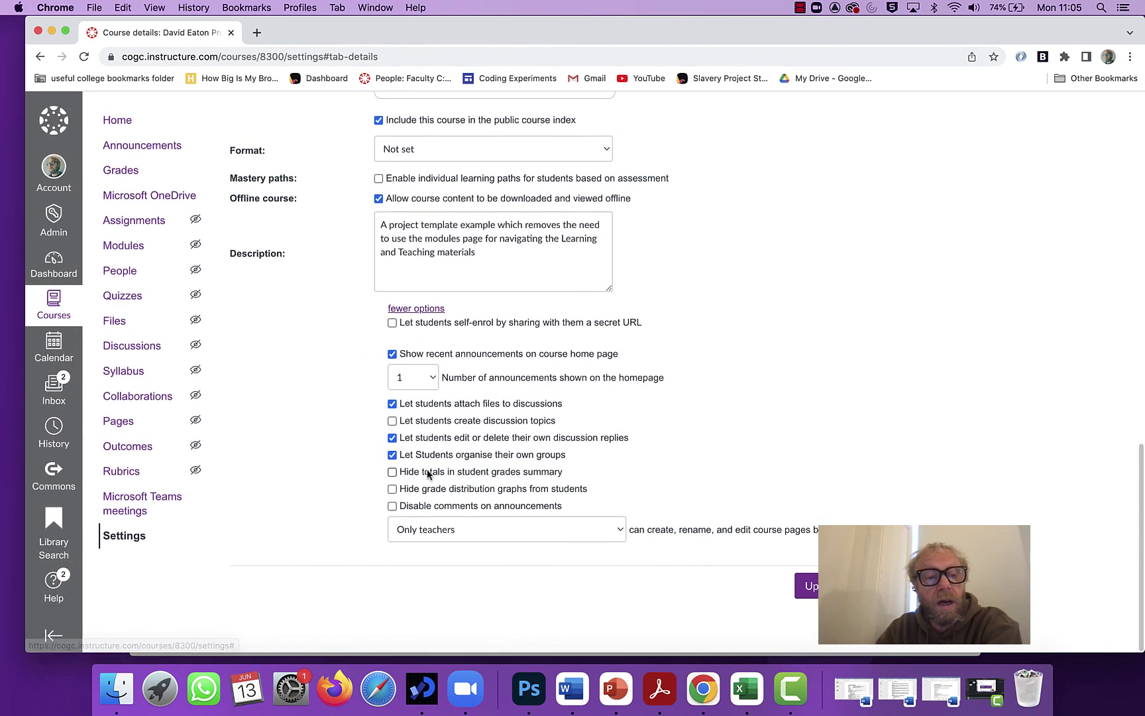
pyautogui.click(391, 354)
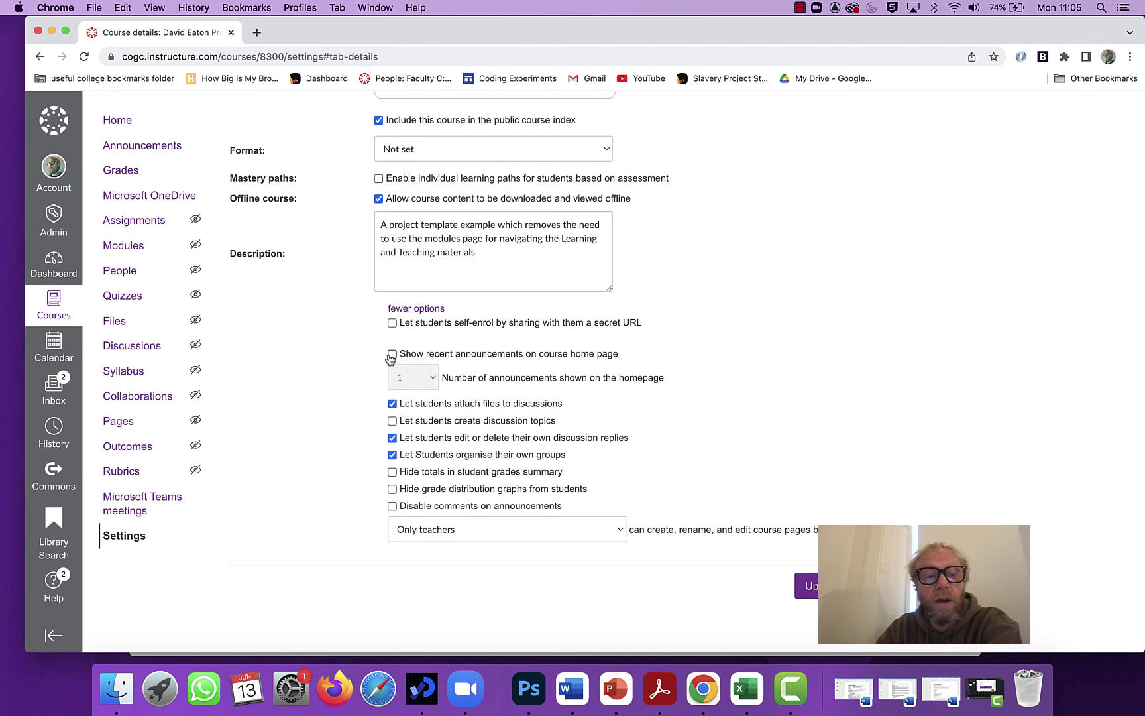
pyautogui.click(392, 356)
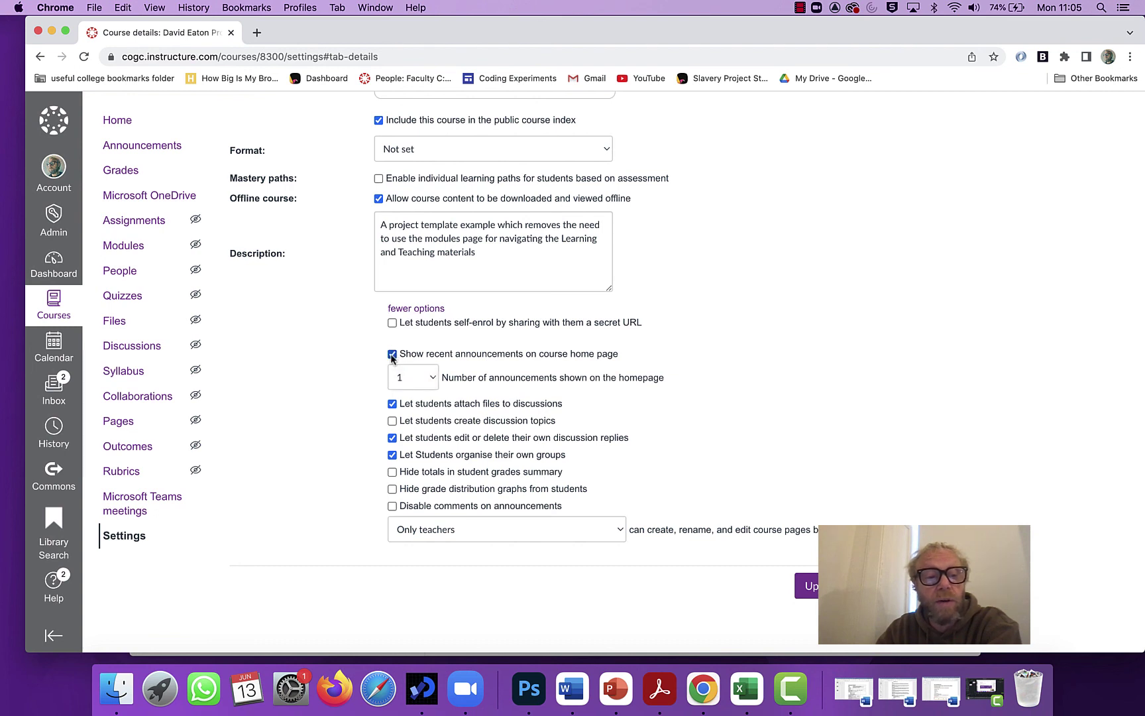
pyautogui.click(432, 377)
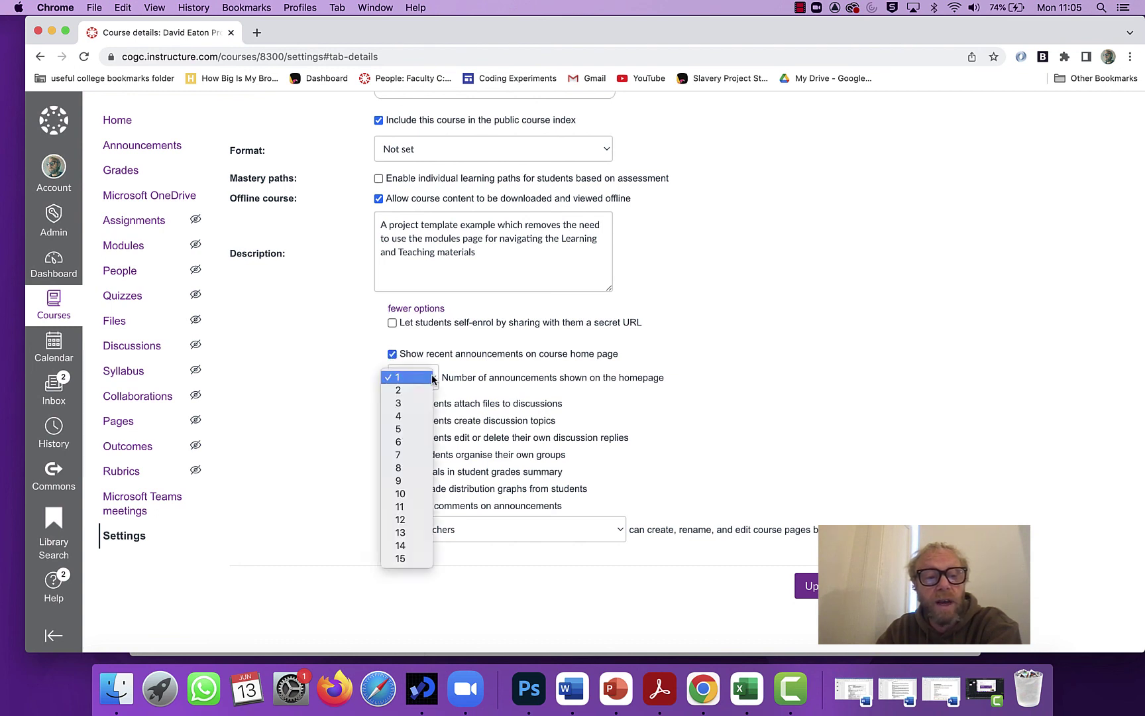
pyautogui.click(403, 392)
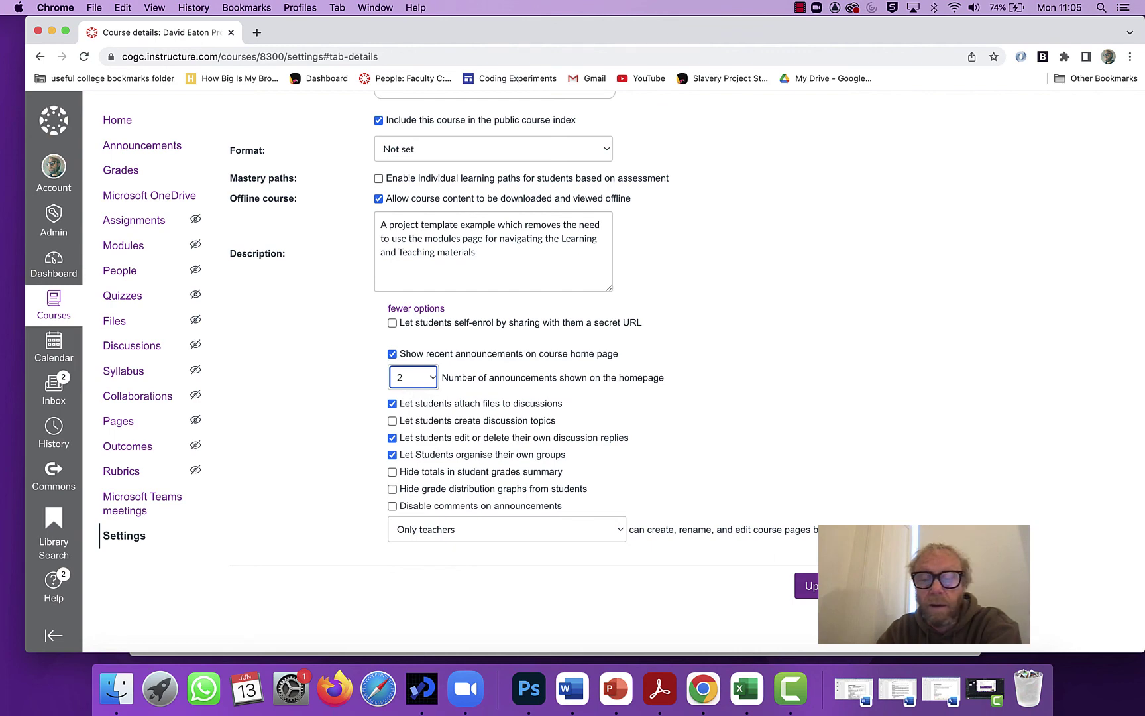
pyautogui.click(847, 585)
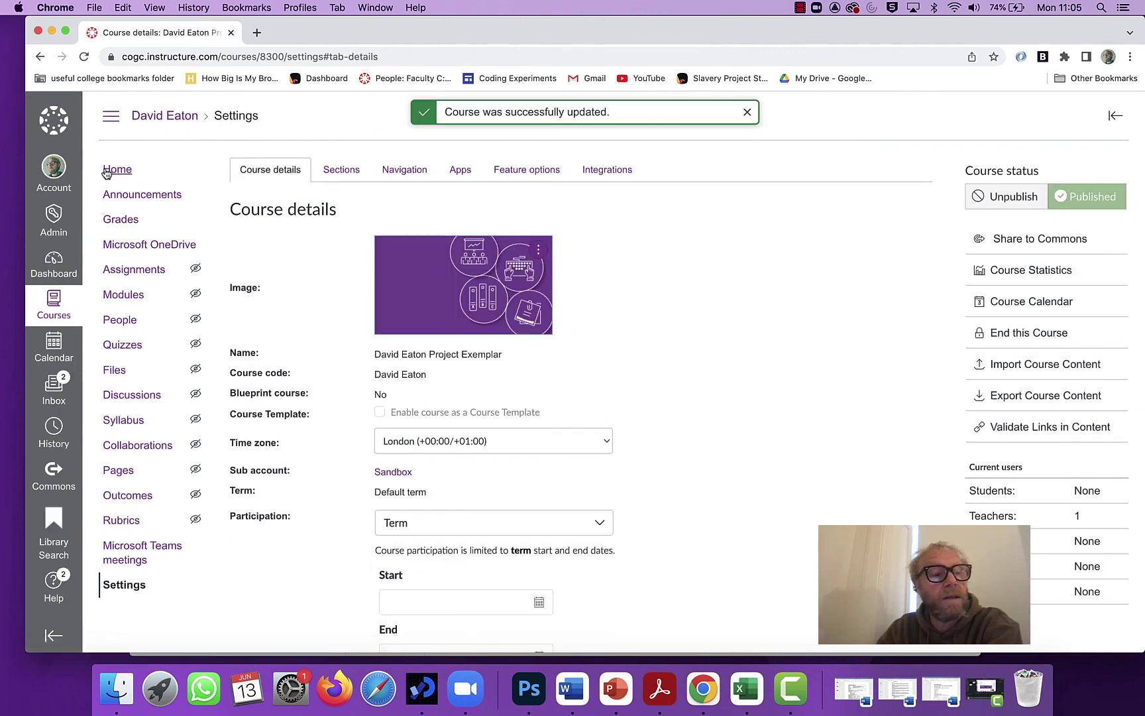
pyautogui.click(108, 171)
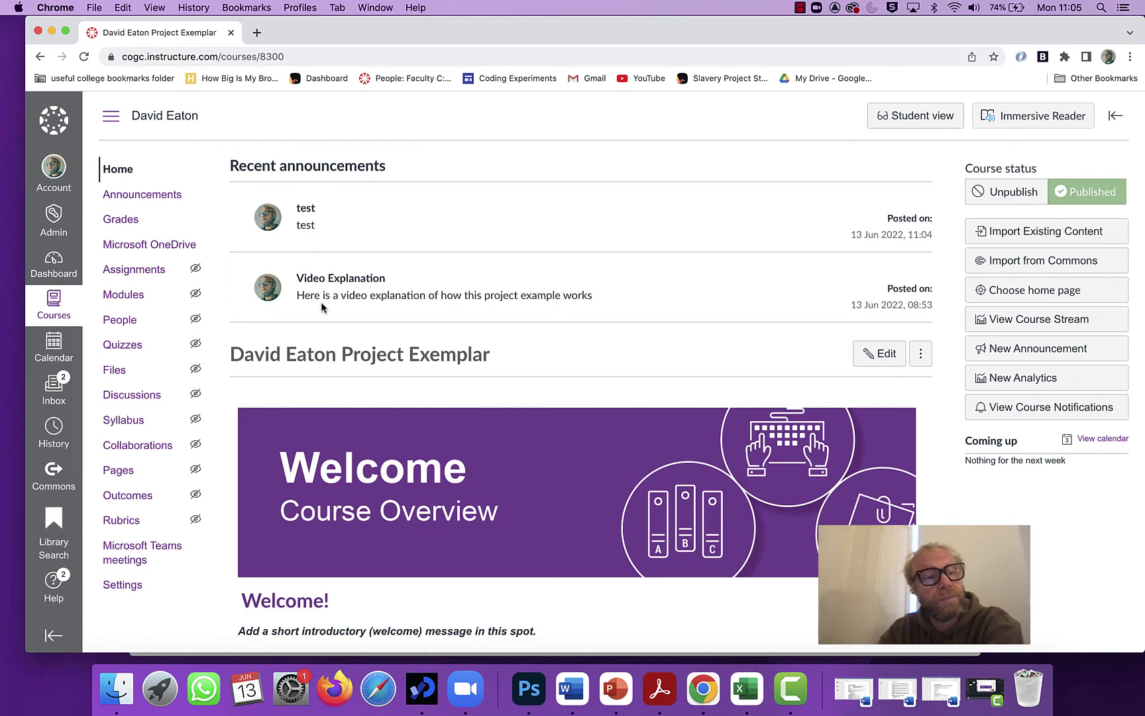
# - Delete the "test" announcement, confirm the deletion and return to the course home page
pyautogui.click(155, 194)
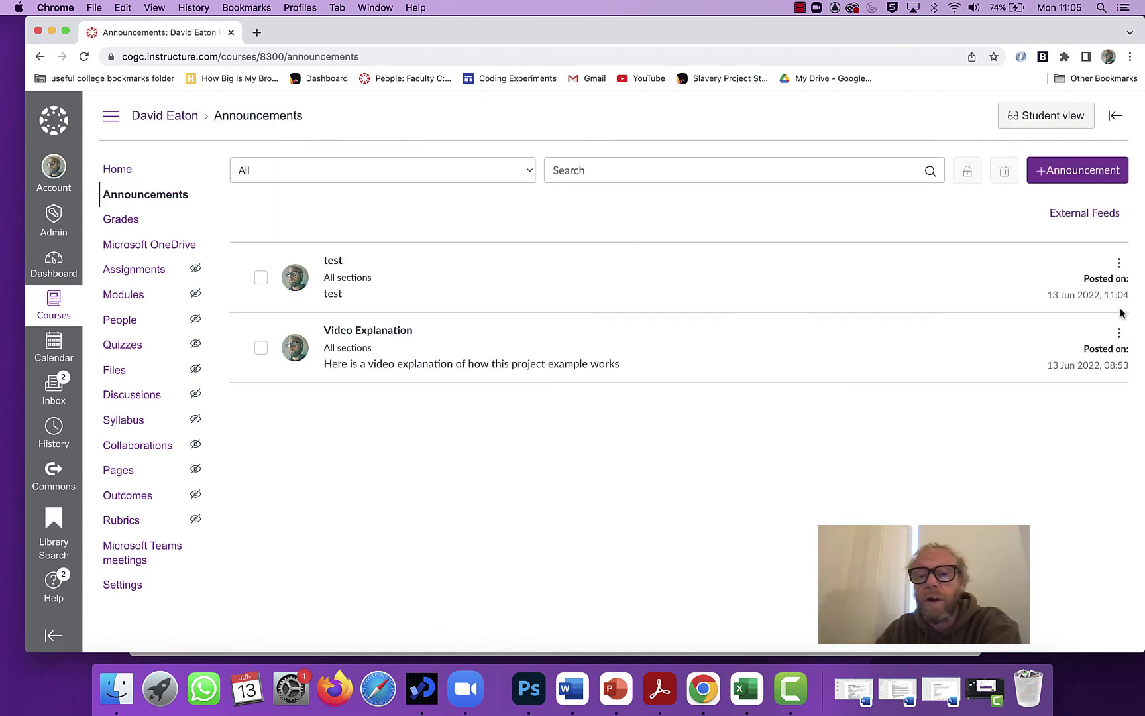
pyautogui.click(1119, 264)
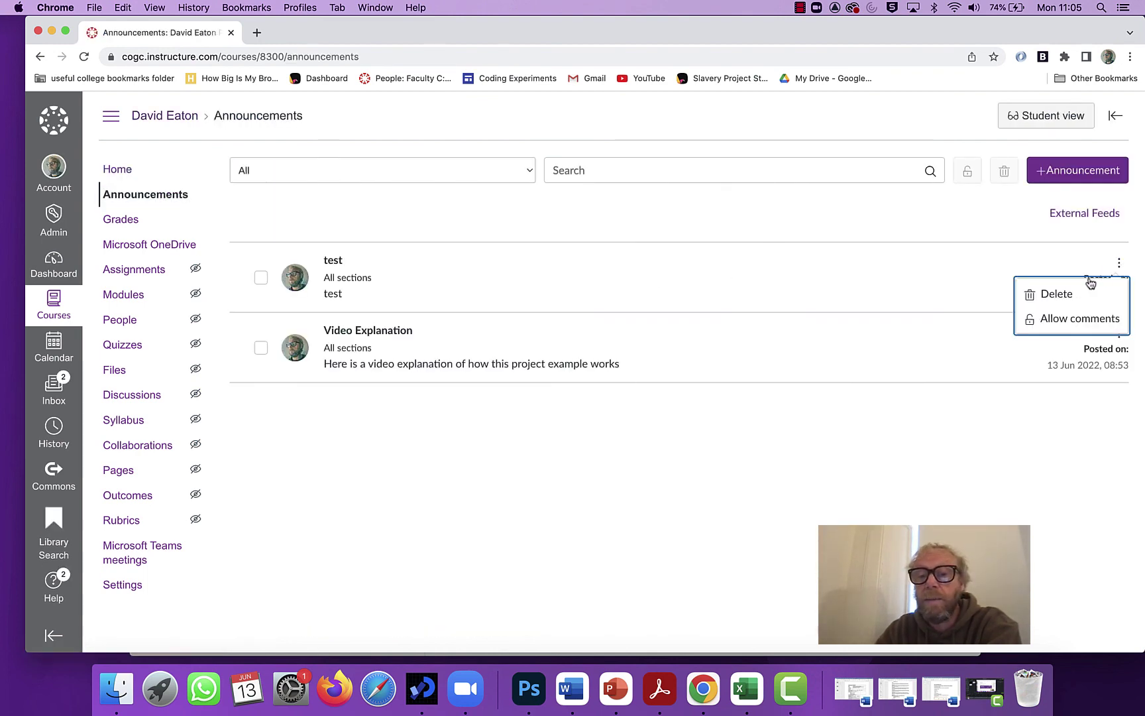
pyautogui.click(1055, 293)
pyautogui.click(713, 423)
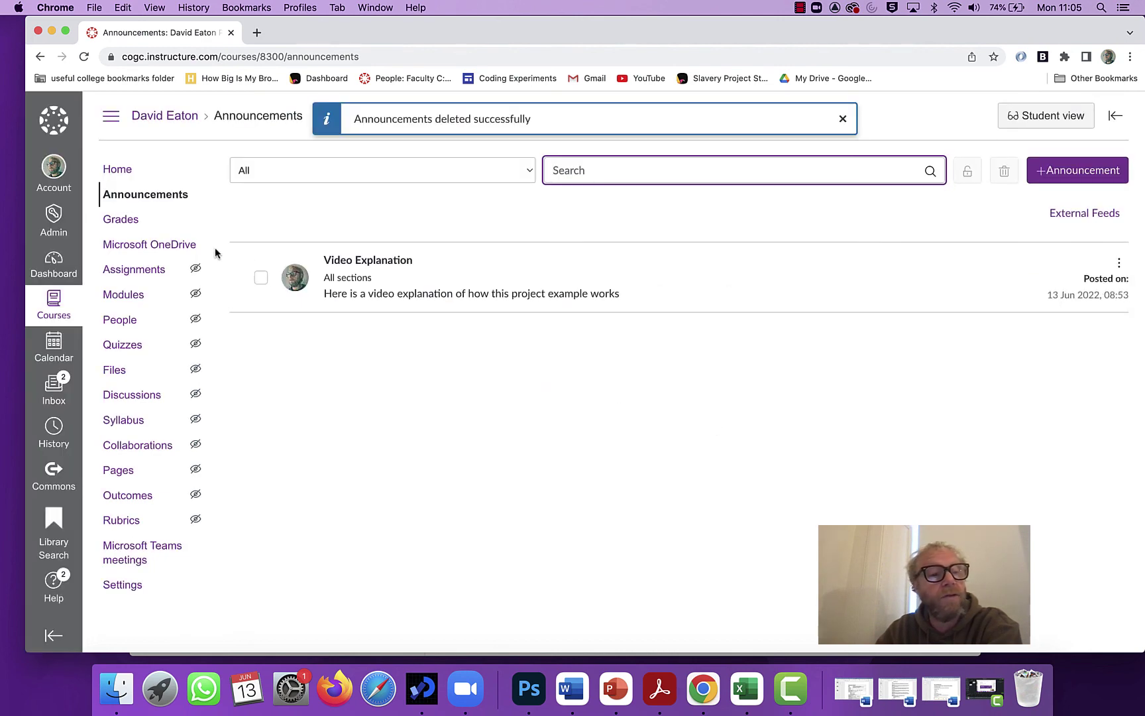
pyautogui.click(119, 173)
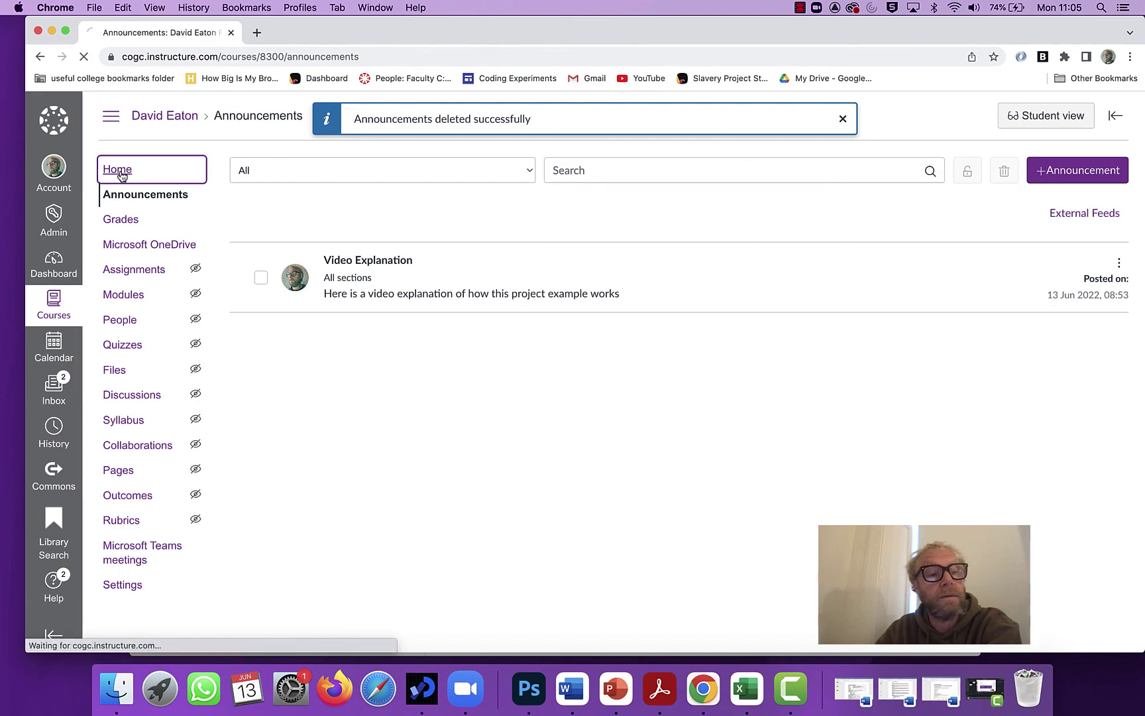